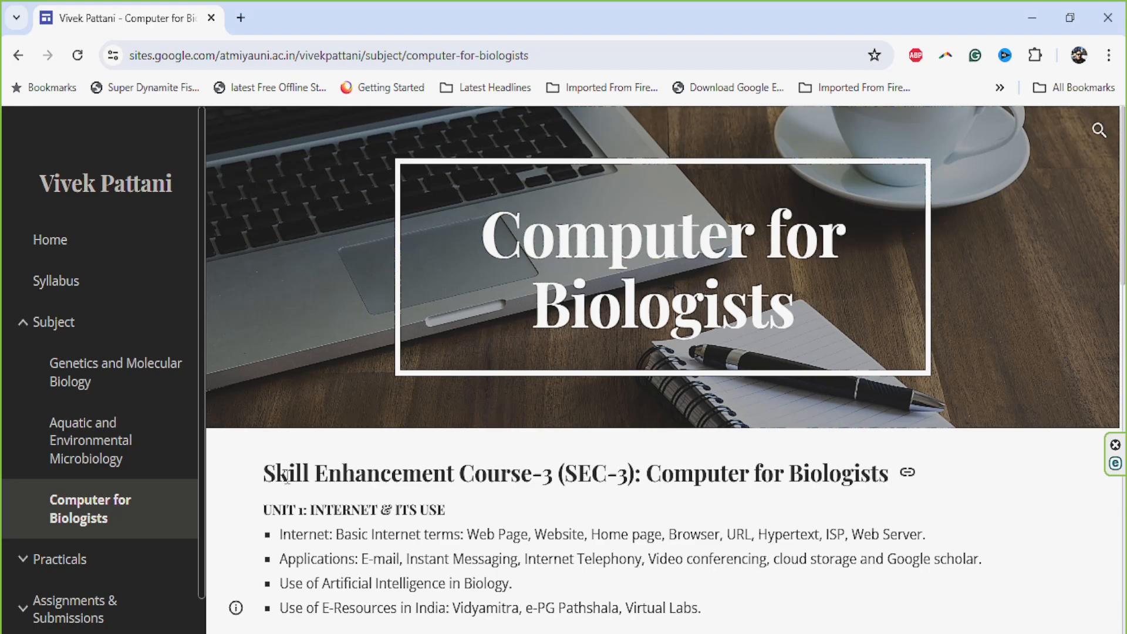
- Copy the whole Computer for Biologists syllabus, from the "Skill Enhancement Course-3 (SEC-3)" heading through the suggested MOOC links
{"action": "scroll", "coordinate": [286, 477], "scroll_direction": "down", "scroll_amount": 2}
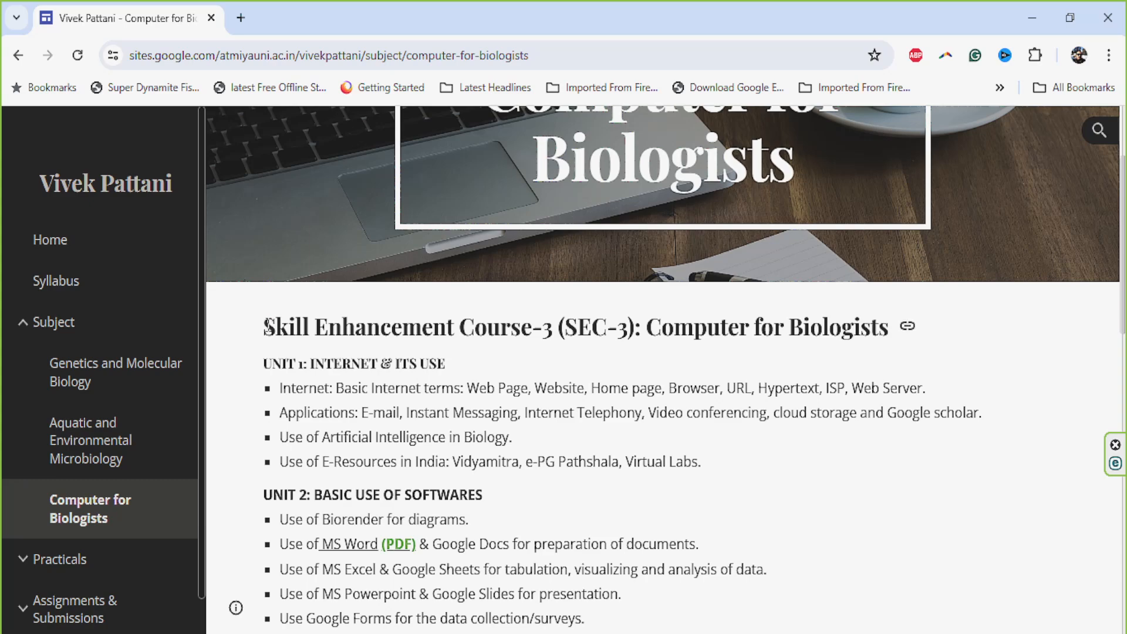
{"action": "left_click_drag", "start_coordinate": [265, 326], "coordinate": [658, 618]}
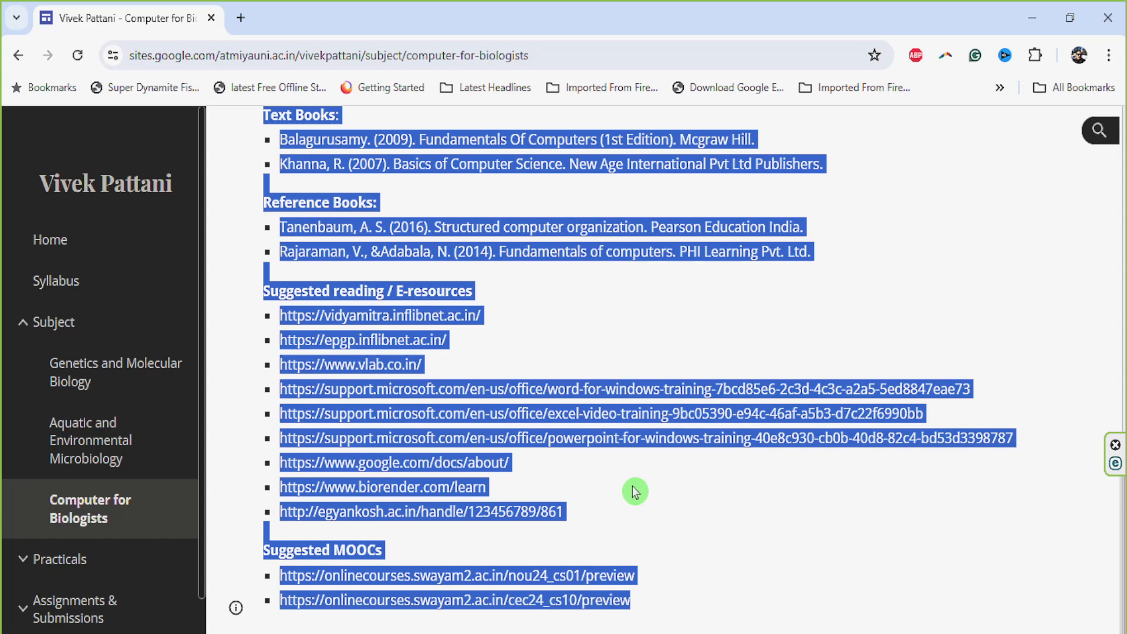
{"action": "left_click", "coordinate": [499, 633]}
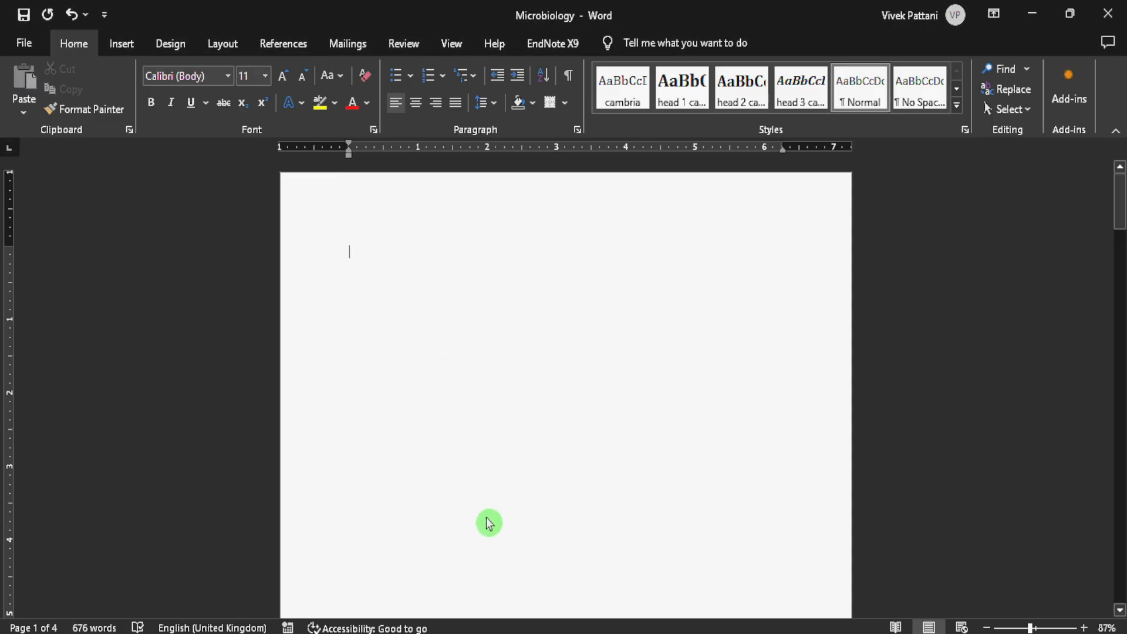
{"action": "left_click", "coordinate": [499, 633]}
{"action": "right_click", "coordinate": [503, 566]}
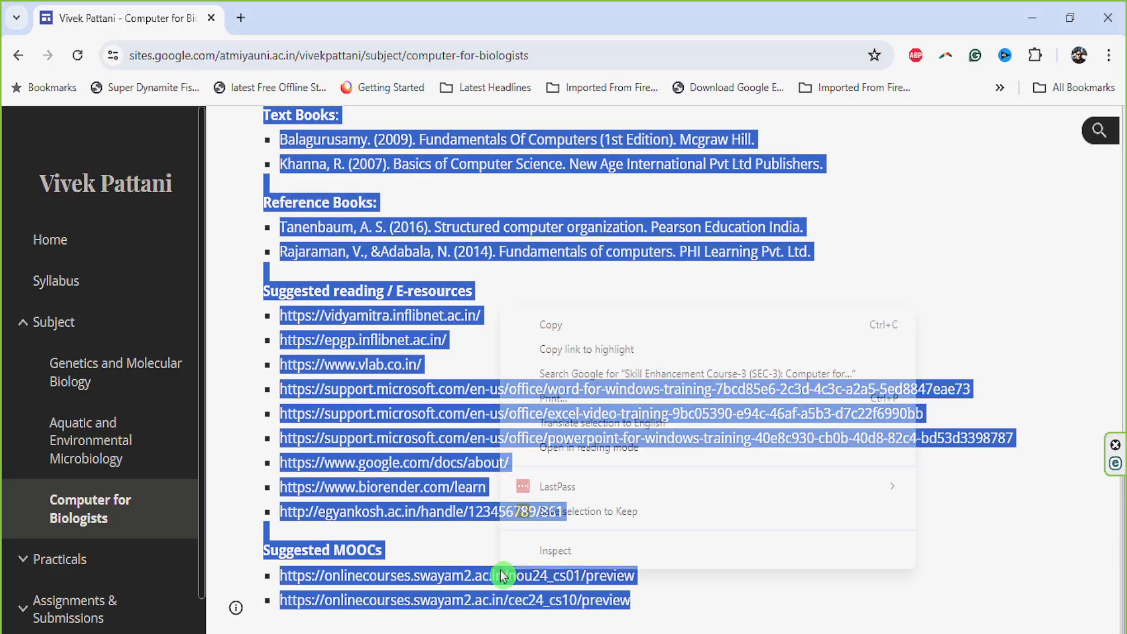
{"action": "left_click", "coordinate": [536, 336]}
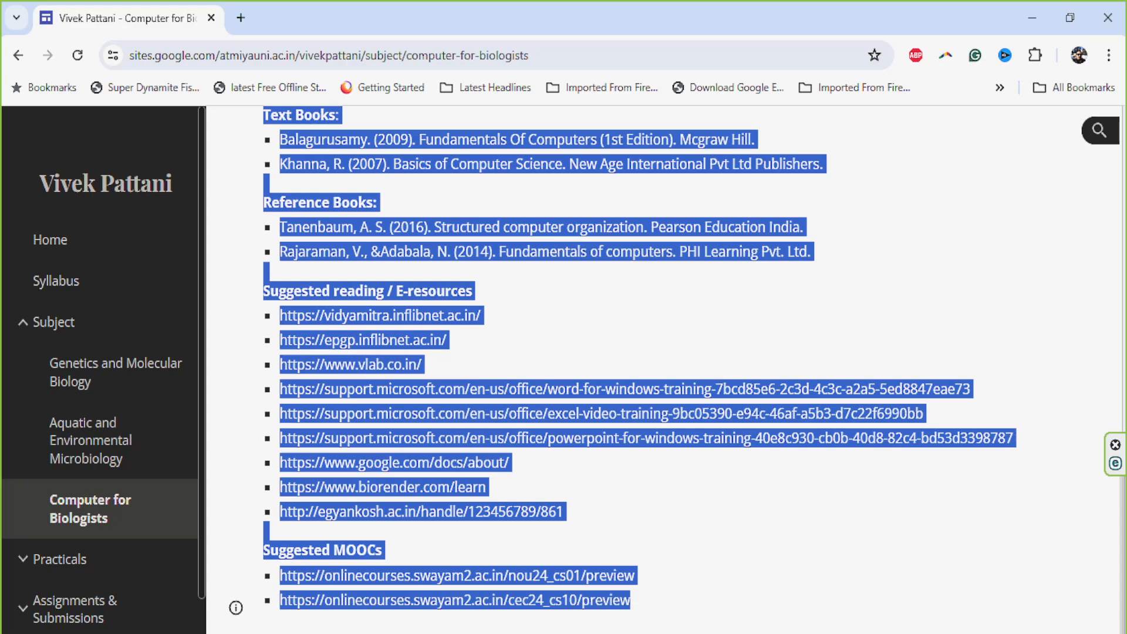
- Switch to the Microbiology document in Word, paste the copied syllabus with Keep Source Formatting, and undo the paste
{"action": "left_click", "coordinate": [529, 633]}
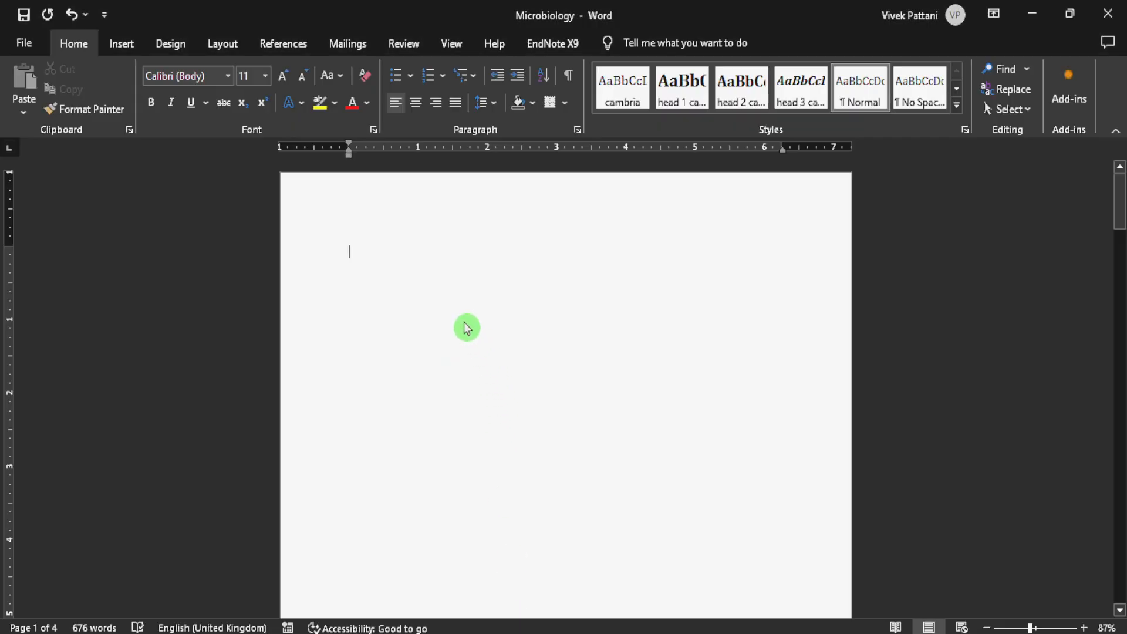
{"action": "left_click", "coordinate": [23, 113]}
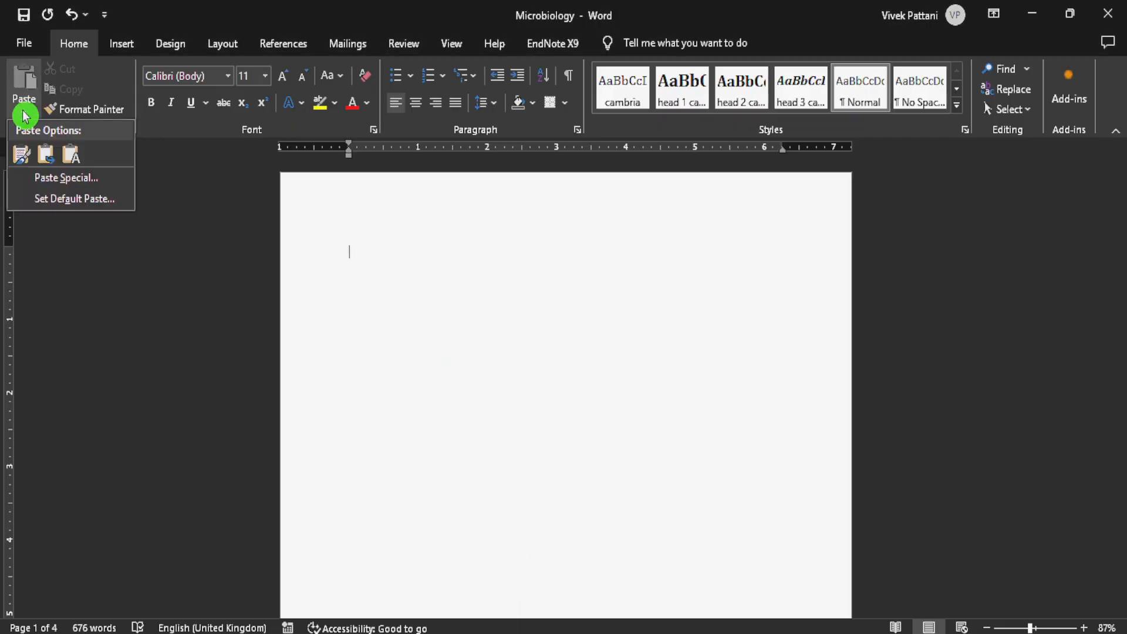
{"action": "left_click", "coordinate": [26, 168]}
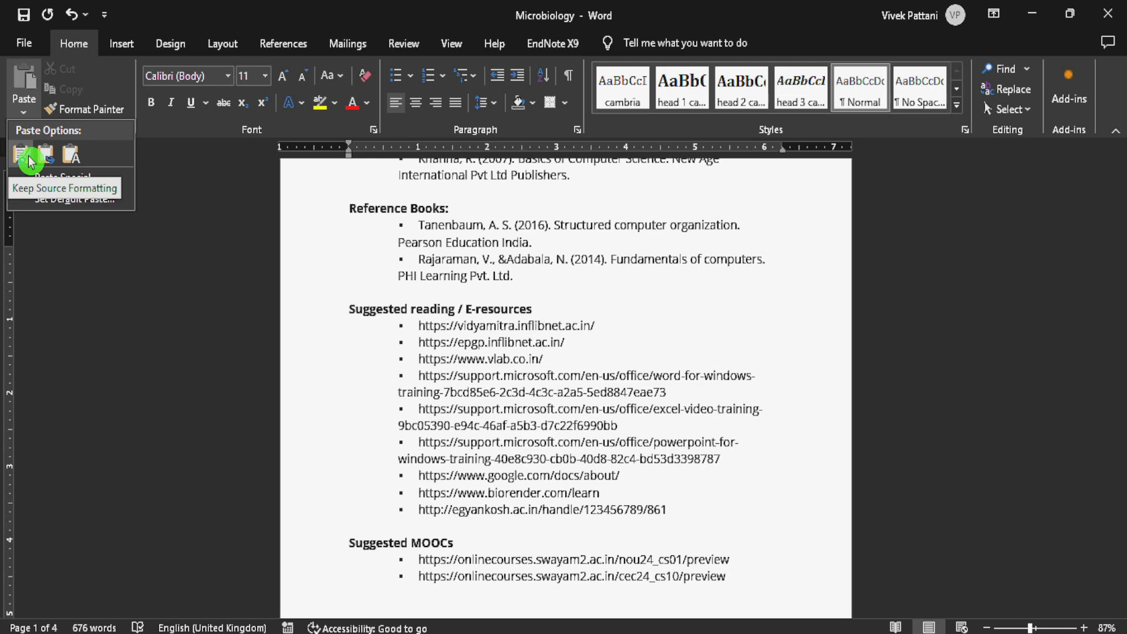
{"action": "left_click", "coordinate": [29, 158]}
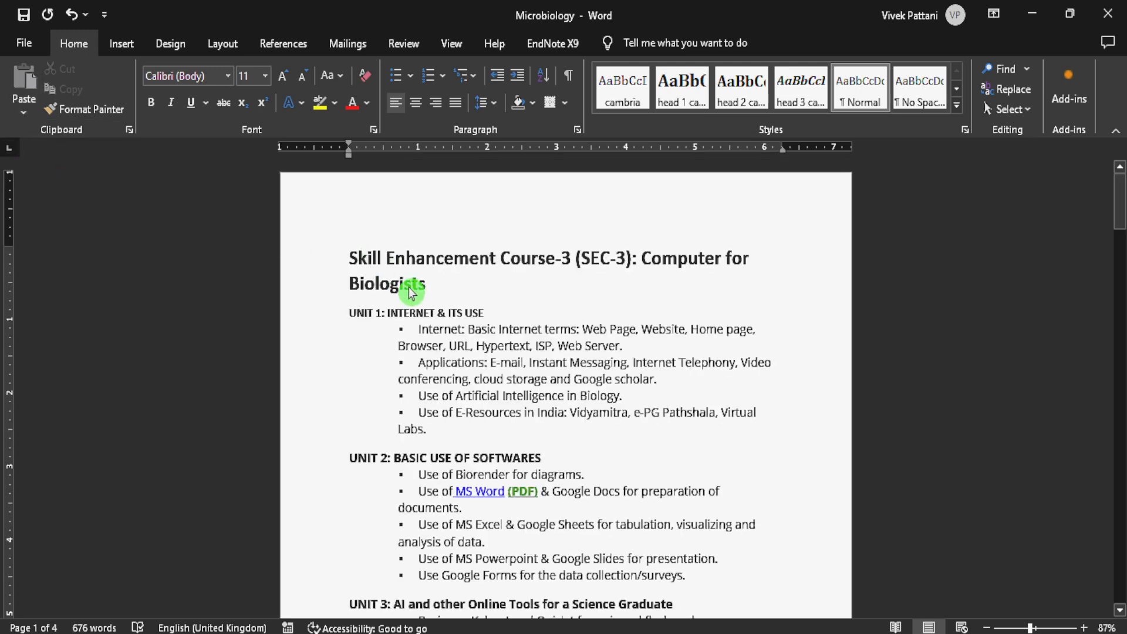
{"action": "scroll", "coordinate": [408, 287], "scroll_direction": "down", "scroll_amount": 1}
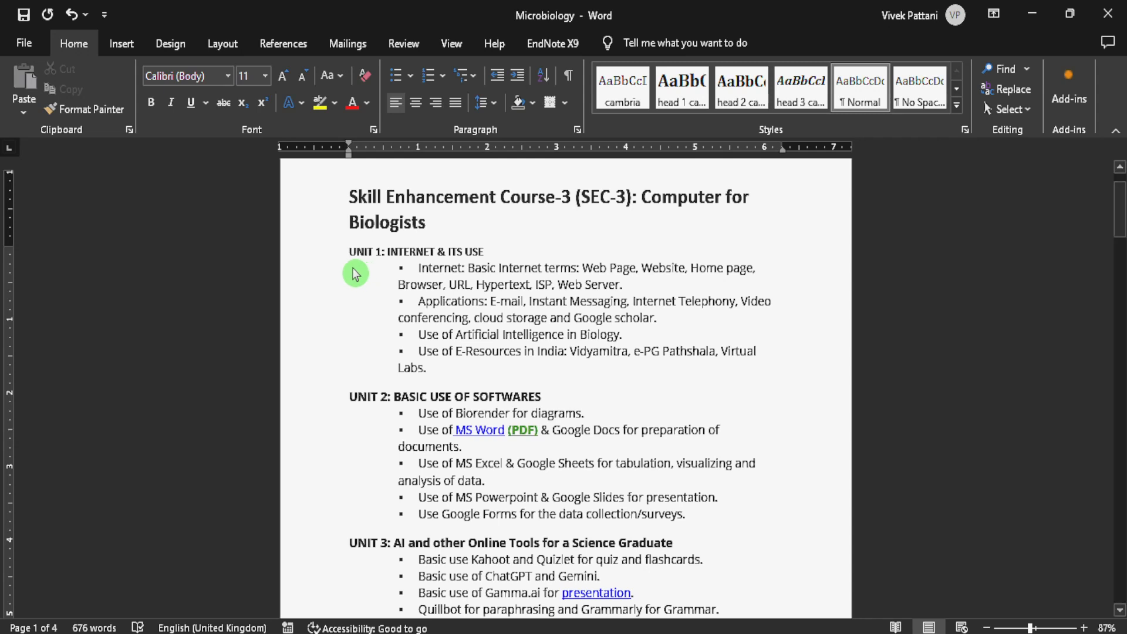
{"action": "left_click", "coordinate": [72, 15]}
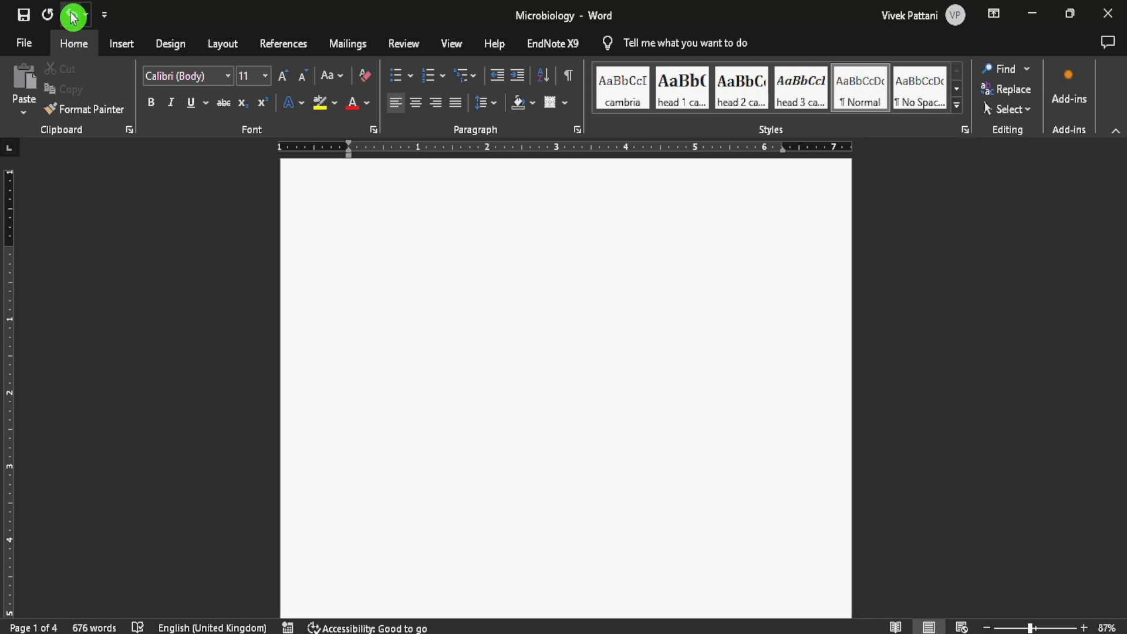
- Paste the copied syllabus with Merge Formatting and undo the paste
{"action": "left_click", "coordinate": [23, 112]}
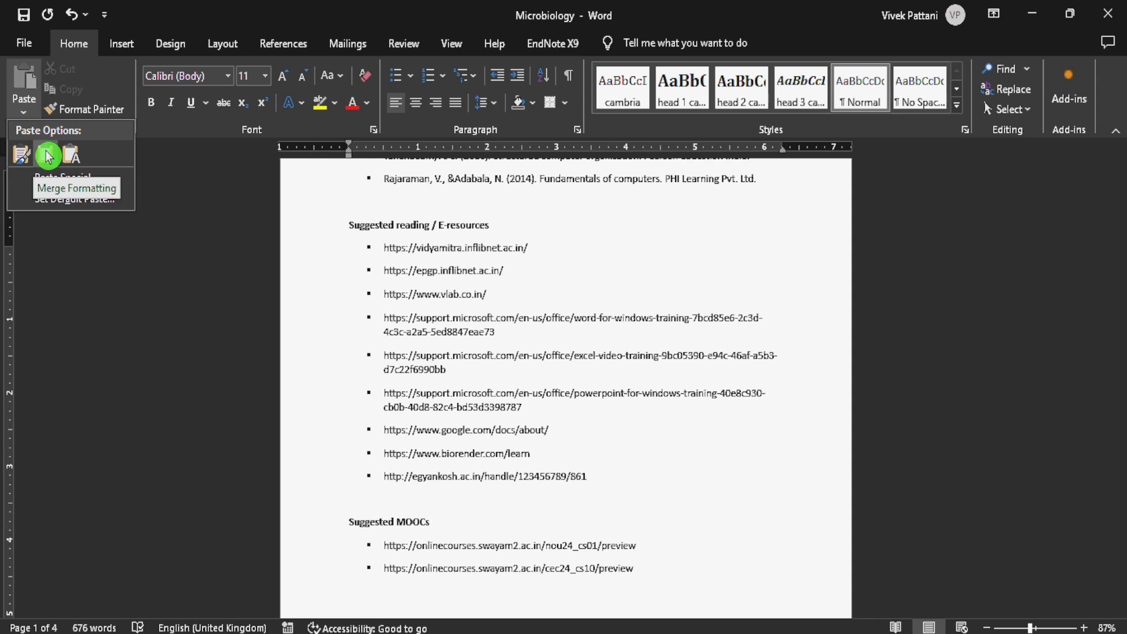
{"action": "left_click", "coordinate": [48, 155]}
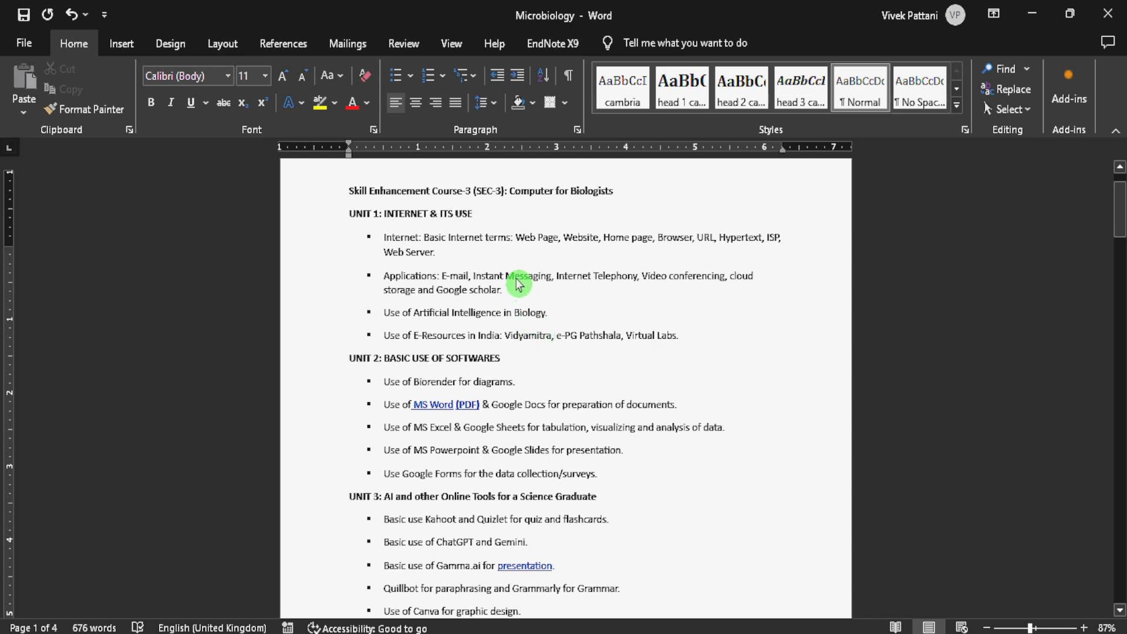
{"action": "left_click", "coordinate": [72, 15]}
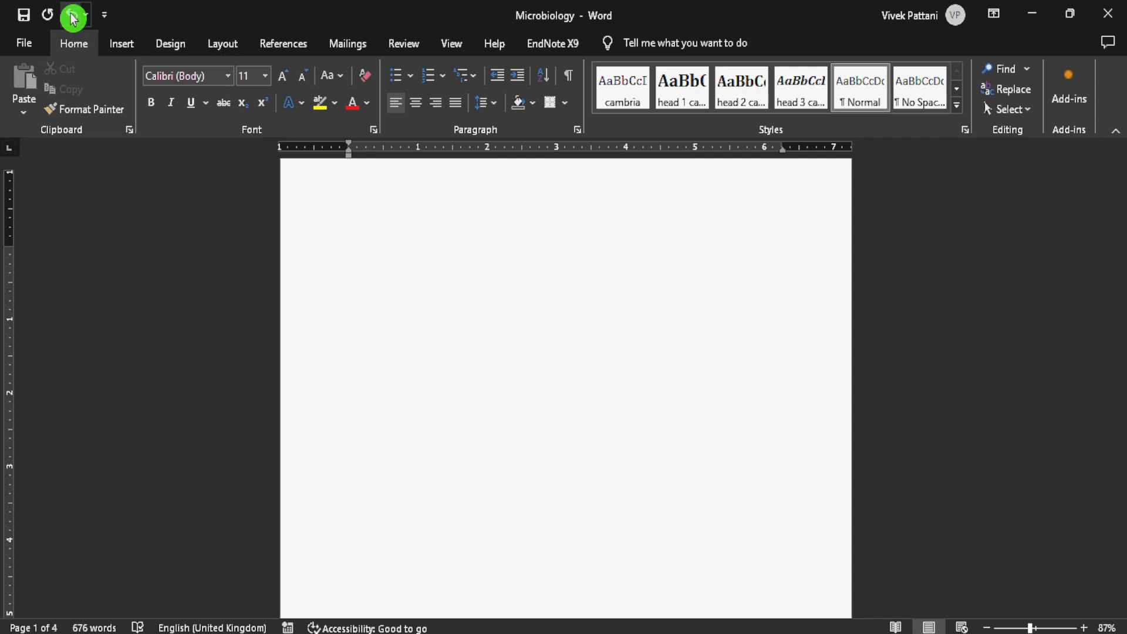
- Paste the copied syllabus as text only, review the pasted pages, and undo the paste
{"action": "left_click", "coordinate": [26, 118]}
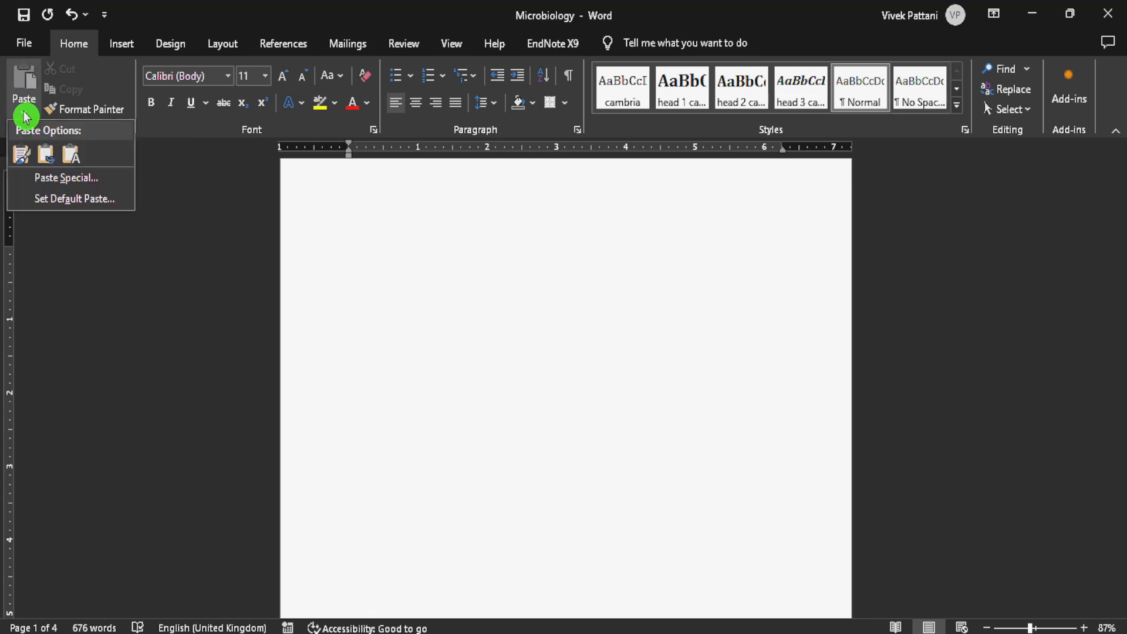
{"action": "left_click", "coordinate": [73, 154]}
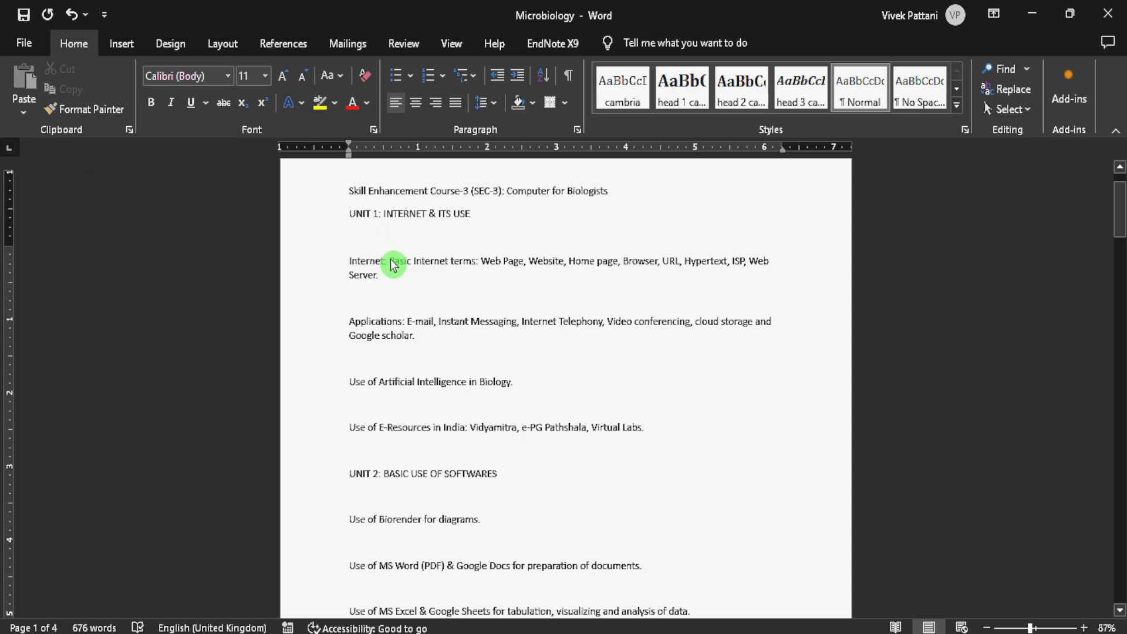
{"action": "scroll", "coordinate": [399, 279], "scroll_direction": "down", "scroll_amount": 2}
{"action": "scroll", "coordinate": [400, 279], "scroll_direction": "down", "scroll_amount": 14}
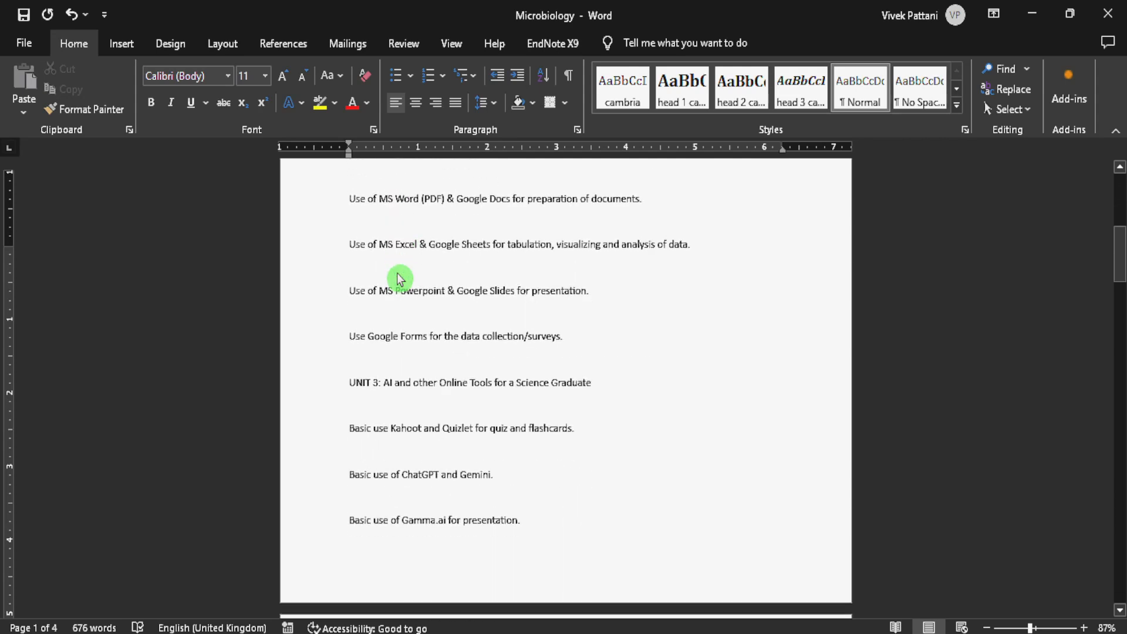
{"action": "scroll", "coordinate": [400, 279], "scroll_direction": "down", "scroll_amount": 14}
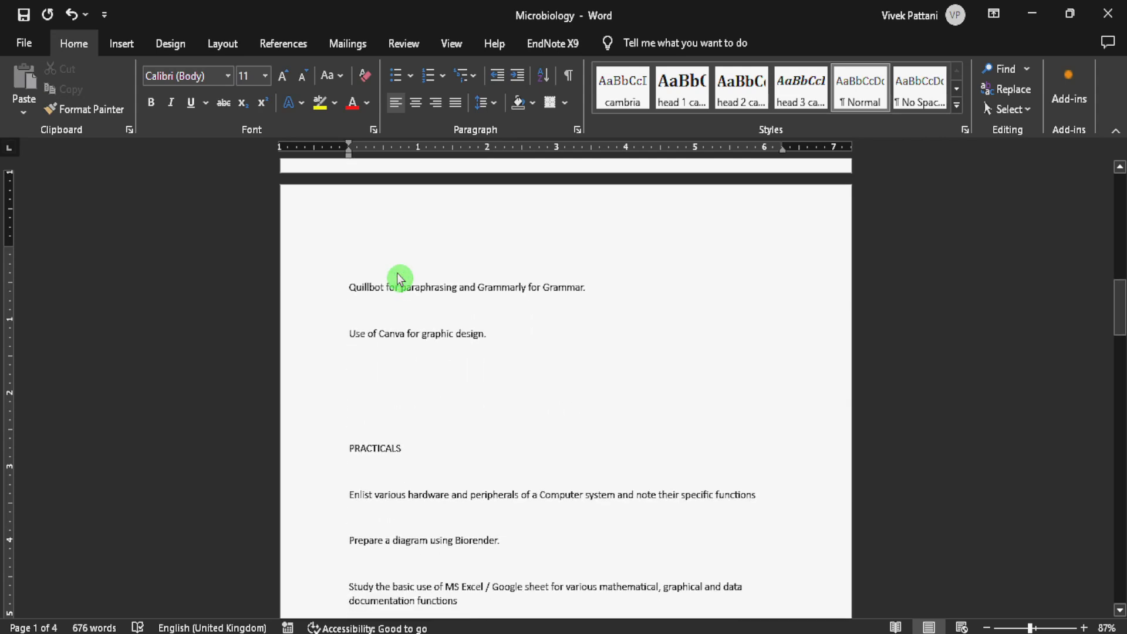
{"action": "scroll", "coordinate": [400, 279], "scroll_direction": "up", "scroll_amount": 20}
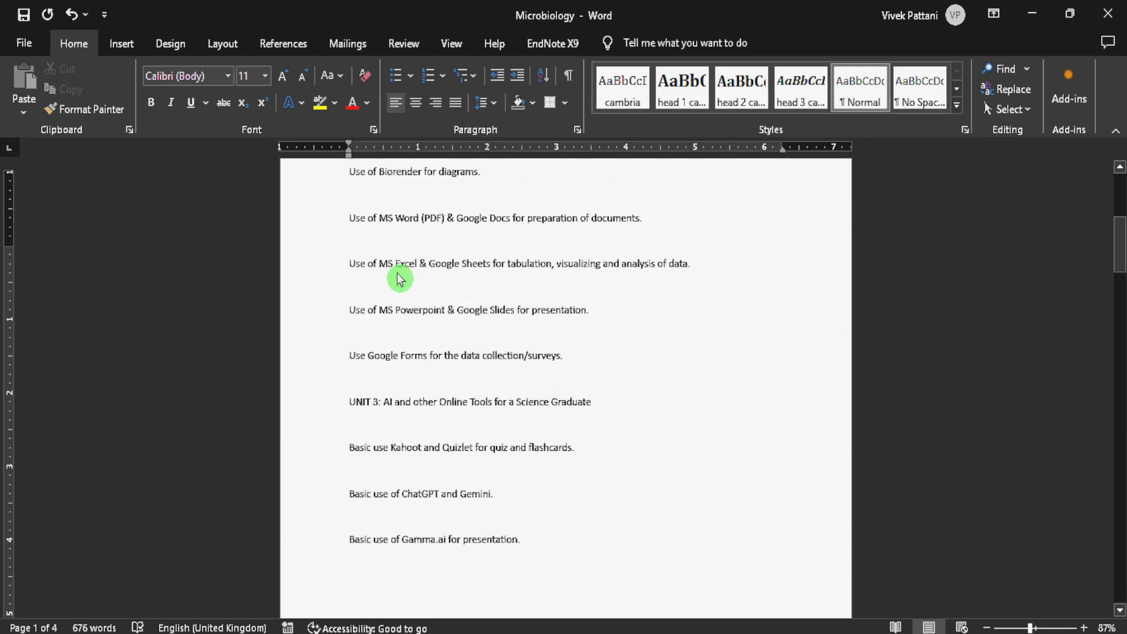
{"action": "left_click", "coordinate": [382, 295]}
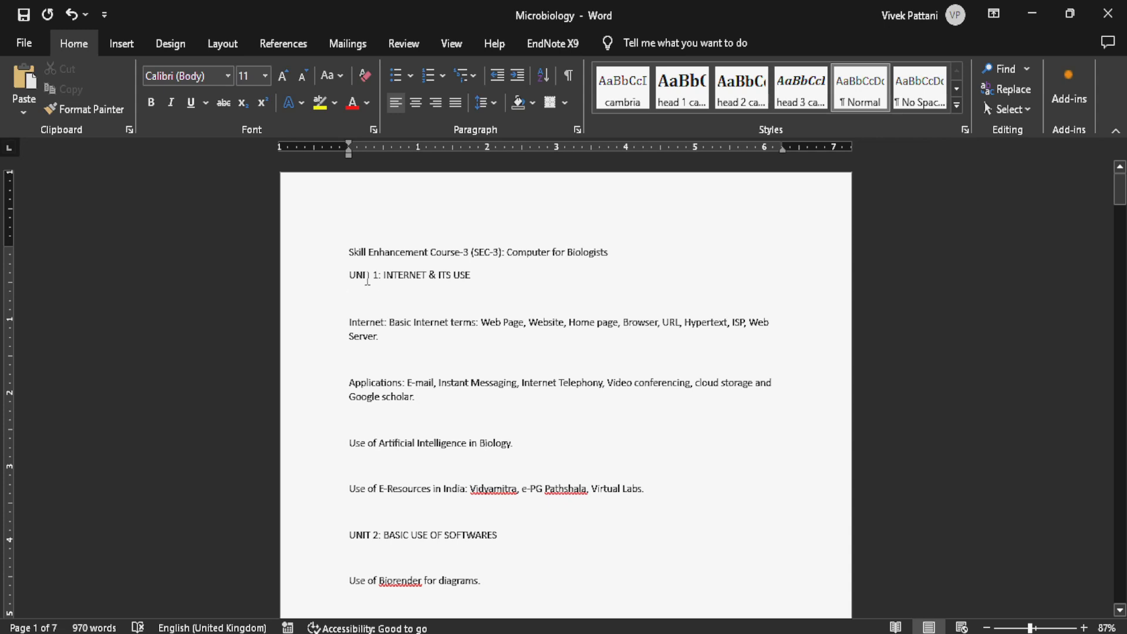
{"action": "left_click", "coordinate": [27, 114]}
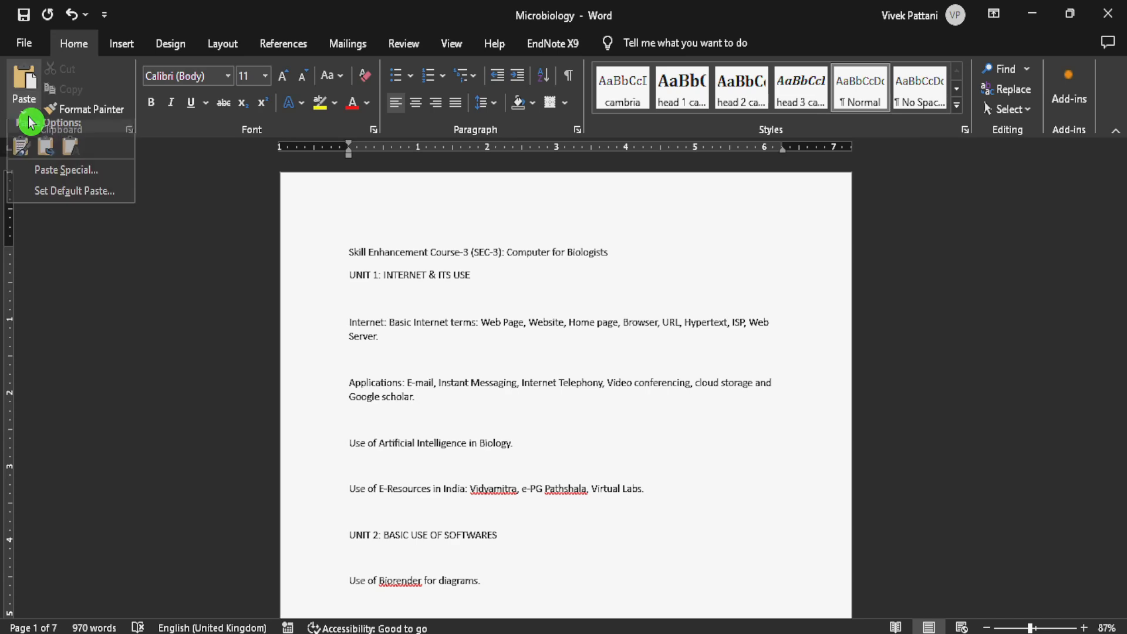
{"action": "left_click", "coordinate": [72, 21]}
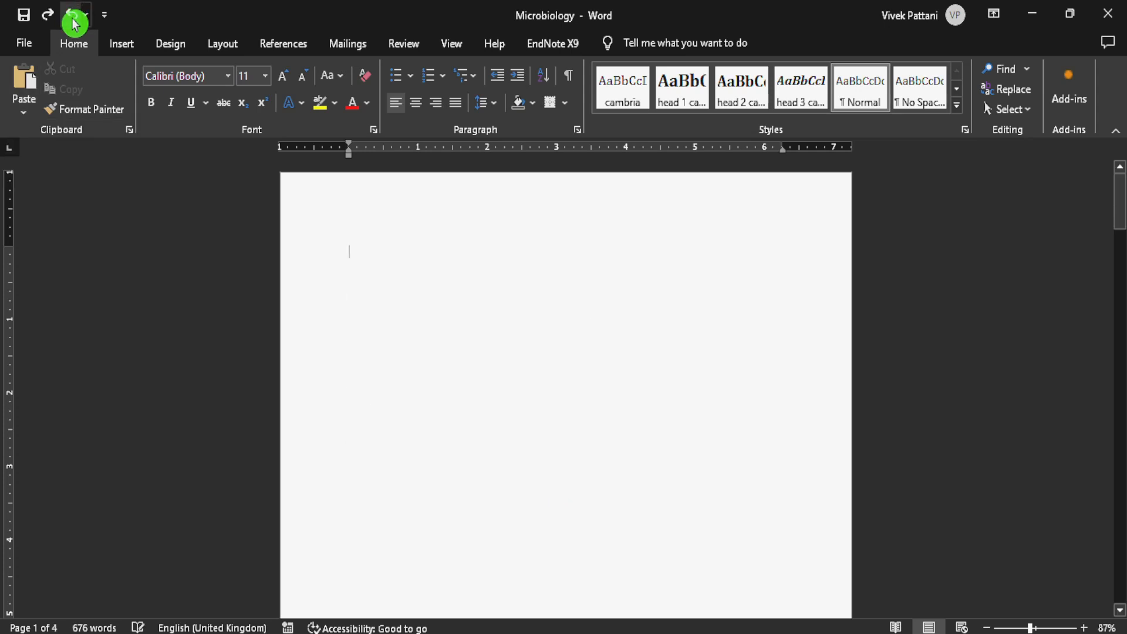
- Select Unformatted Text in the Paste Special options and cancel without pasting
{"action": "left_click", "coordinate": [24, 113]}
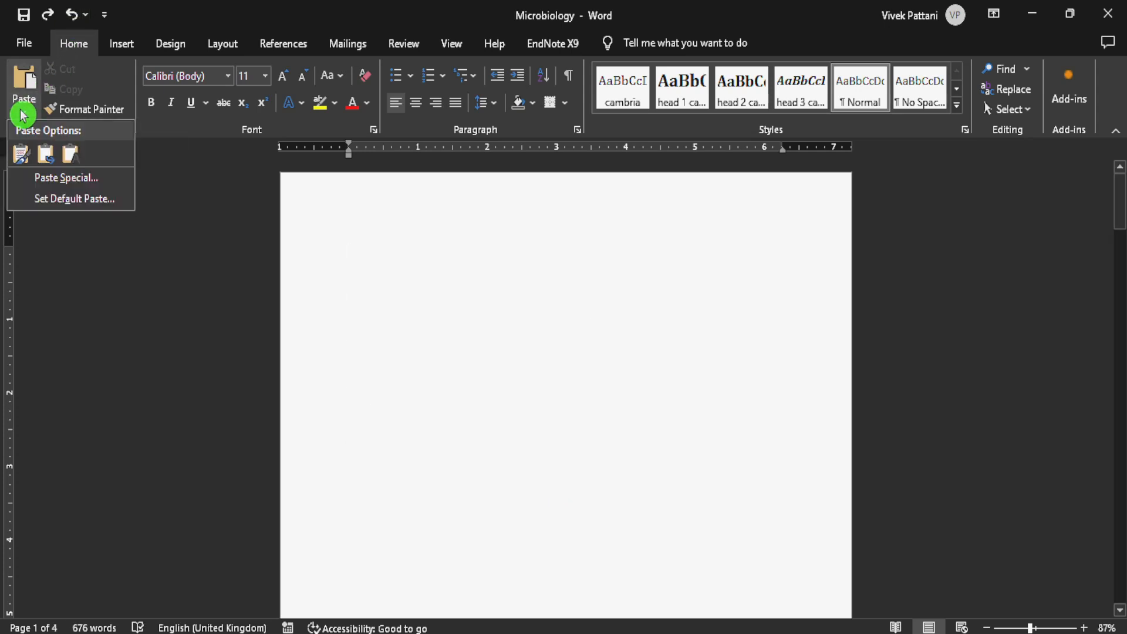
{"action": "left_click", "coordinate": [83, 178]}
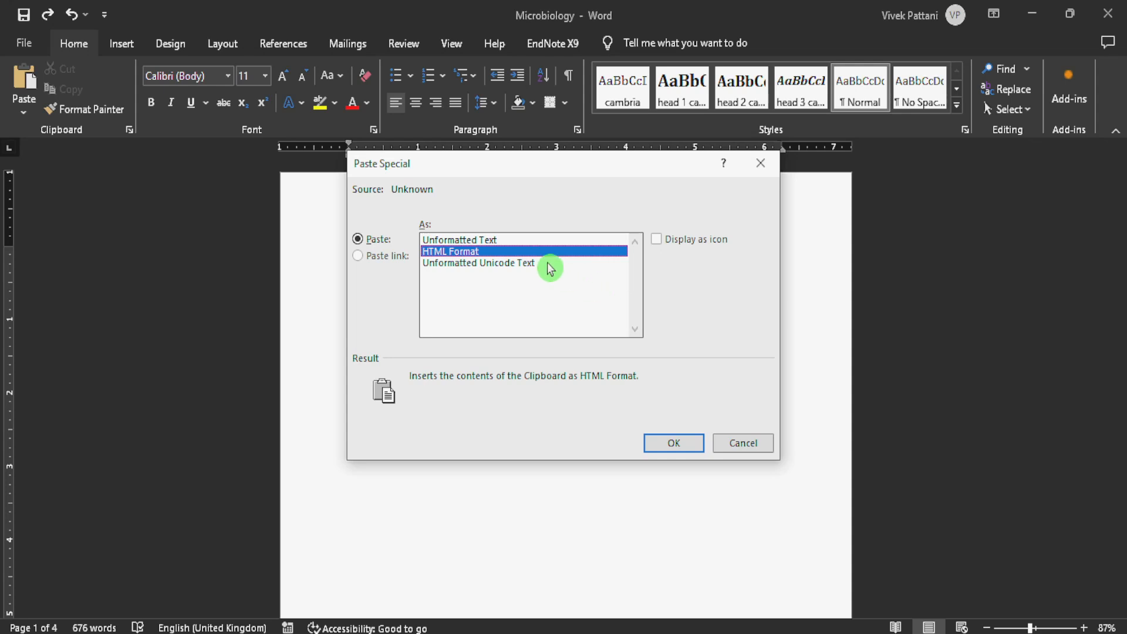
{"action": "left_click", "coordinate": [475, 242]}
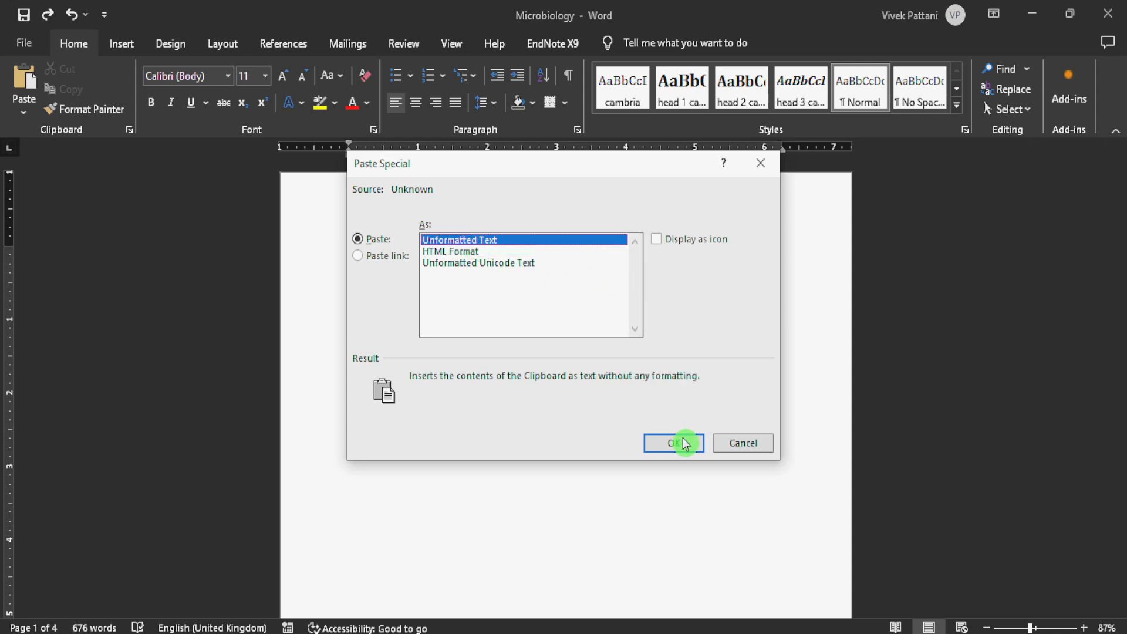
{"action": "left_click", "coordinate": [743, 449]}
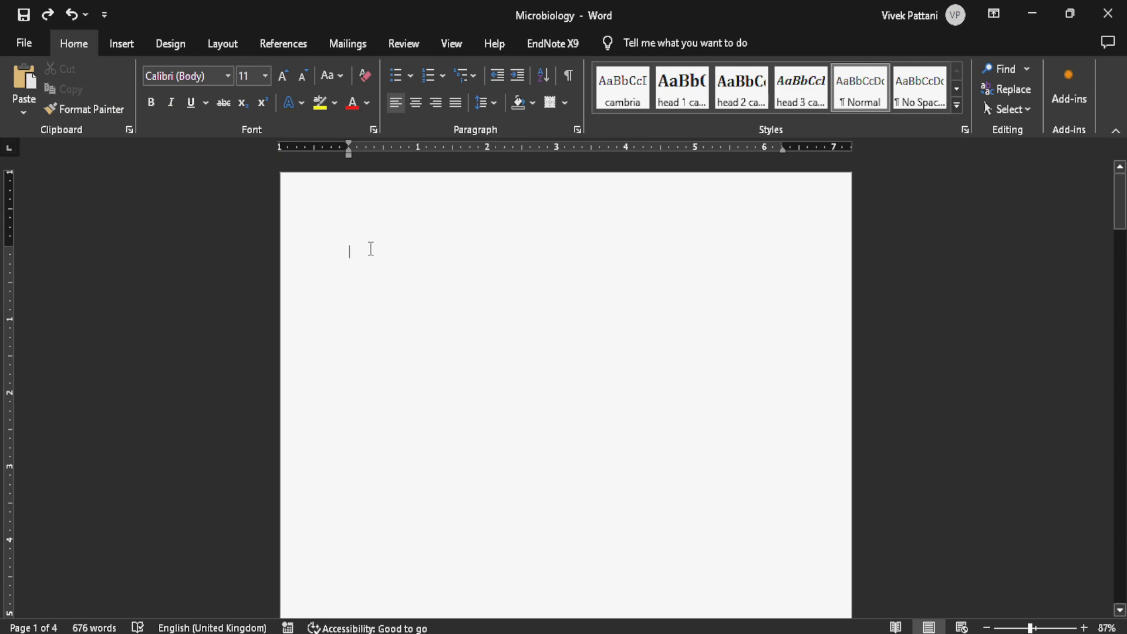
- Delete the blank lines above the "Microbiology: Unveiling the Invisible World" title
{"action": "key", "text": "shift+Down"}
{"action": "key", "text": "shift+Down"}
{"action": "key", "text": "shift+Down"}
{"action": "key", "text": "shift+Down"}
{"action": "key", "text": "shift+Down"}
{"action": "key", "text": "shift+Down"}
{"action": "key", "text": "shift+Down"}
{"action": "key", "text": "shift+Down"}
{"action": "key", "text": "shift+Down"}
{"action": "key", "text": "shift+Down"}
{"action": "key", "text": "shift+Down"}
{"action": "key", "text": "shift+Down"}
{"action": "key", "text": "shift+Down"}
{"action": "key", "text": "shift+Down"}
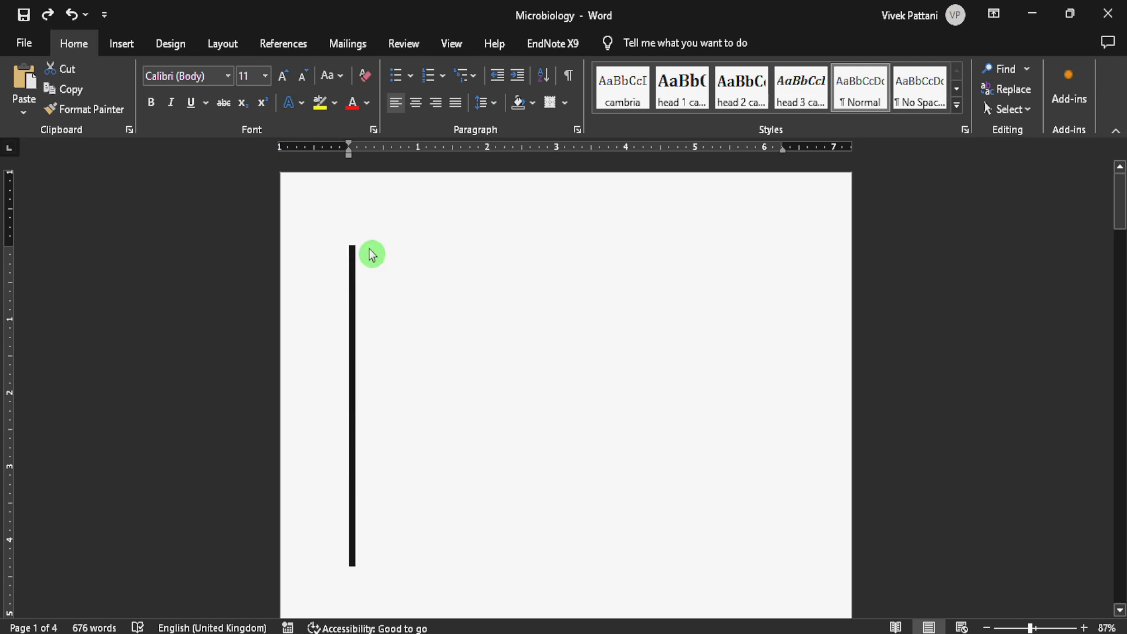
{"action": "left_click", "coordinate": [372, 254]}
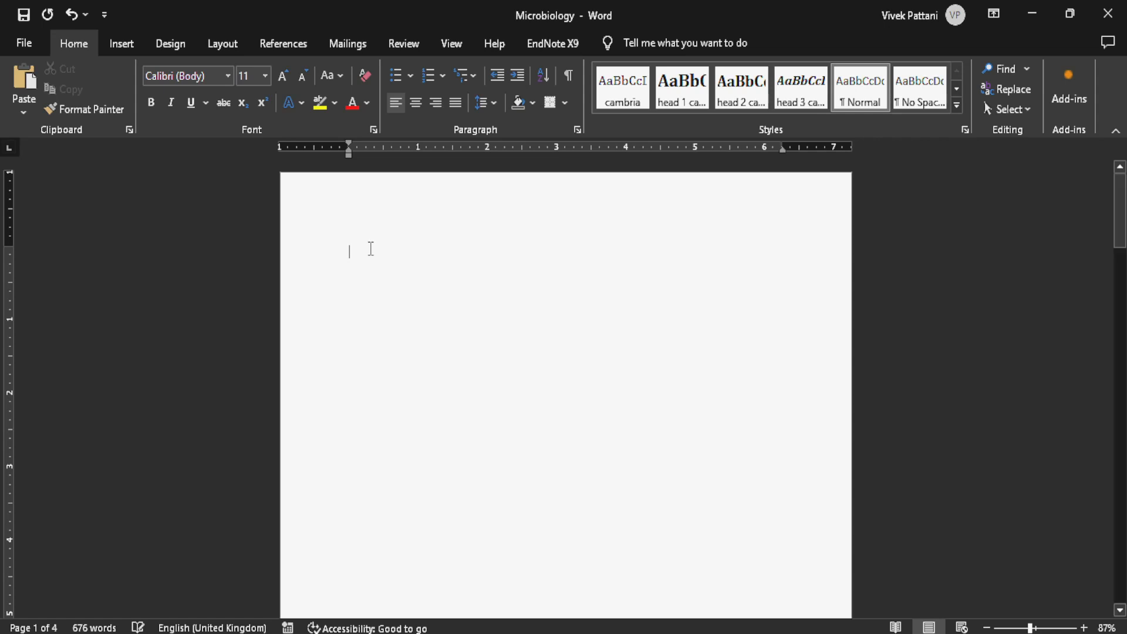
{"action": "key", "text": "Delete"}
{"action": "key", "text": "Delete"}
{"action": "key", "text": "Delete"}
{"action": "key", "text": "Delete"}
{"action": "key", "text": "Delete"}
{"action": "key", "text": "Delete"}
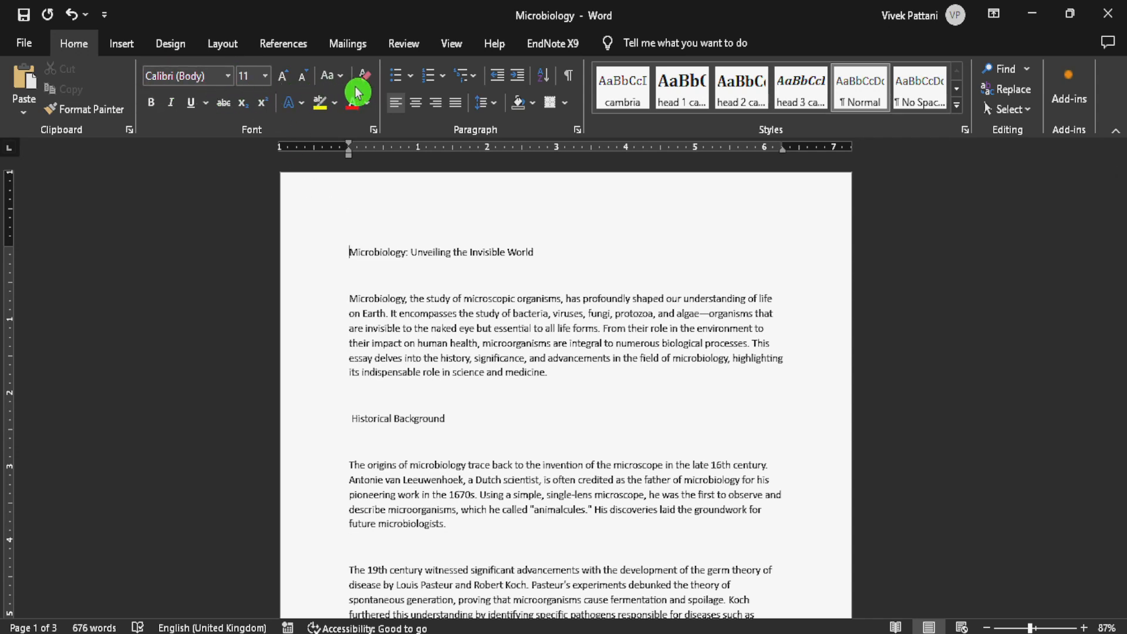
- Set the font of the title "Microbiology: Unveiling the Invisible World" to Bookman Old Style
{"action": "left_click_drag", "start_coordinate": [348, 252], "coordinate": [537, 253]}
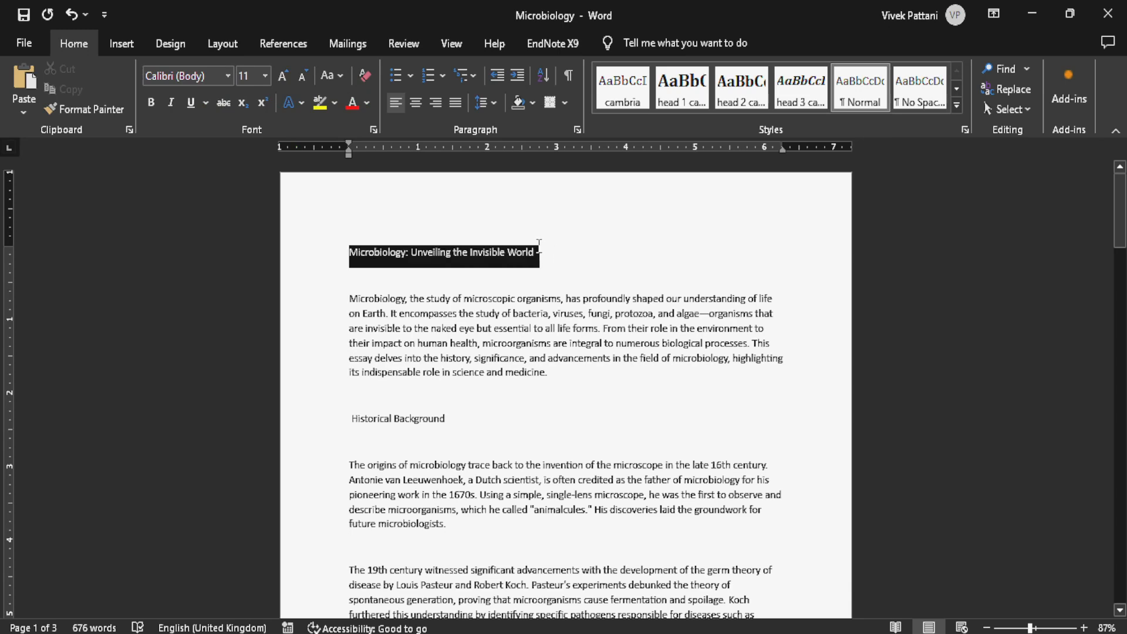
{"action": "left_click", "coordinate": [228, 77]}
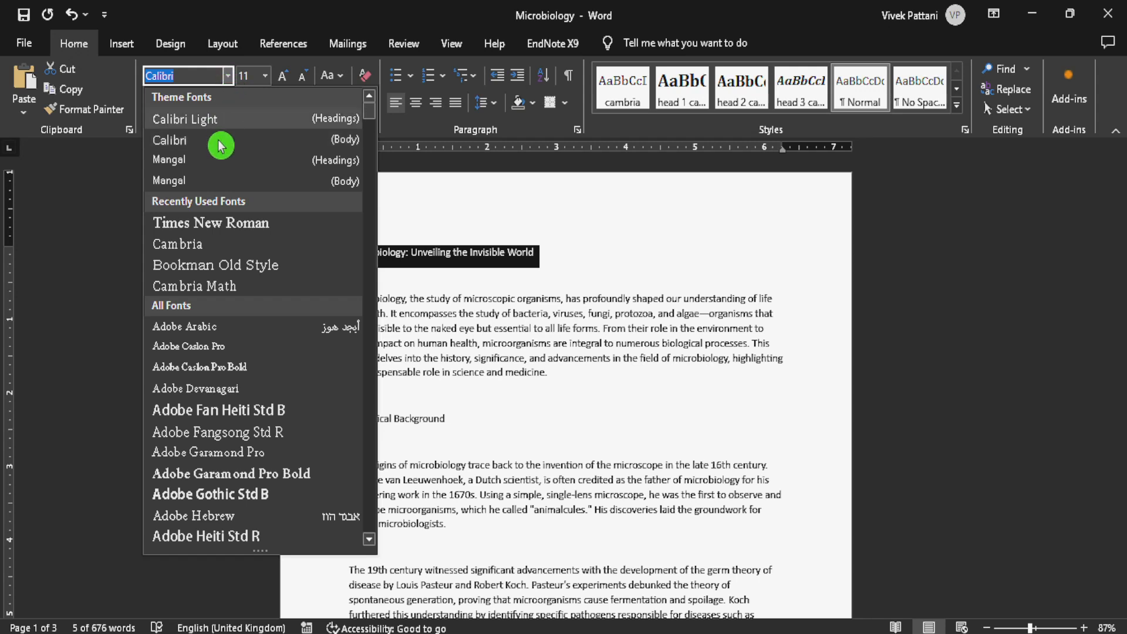
{"action": "left_click", "coordinate": [230, 266]}
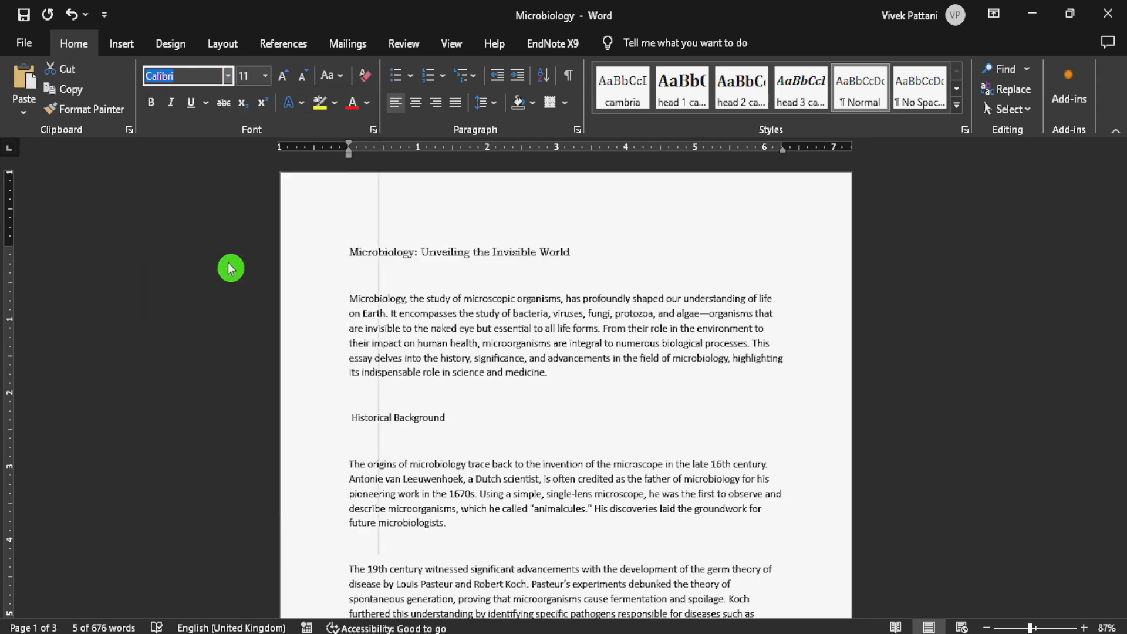
{"action": "left_click", "coordinate": [399, 280]}
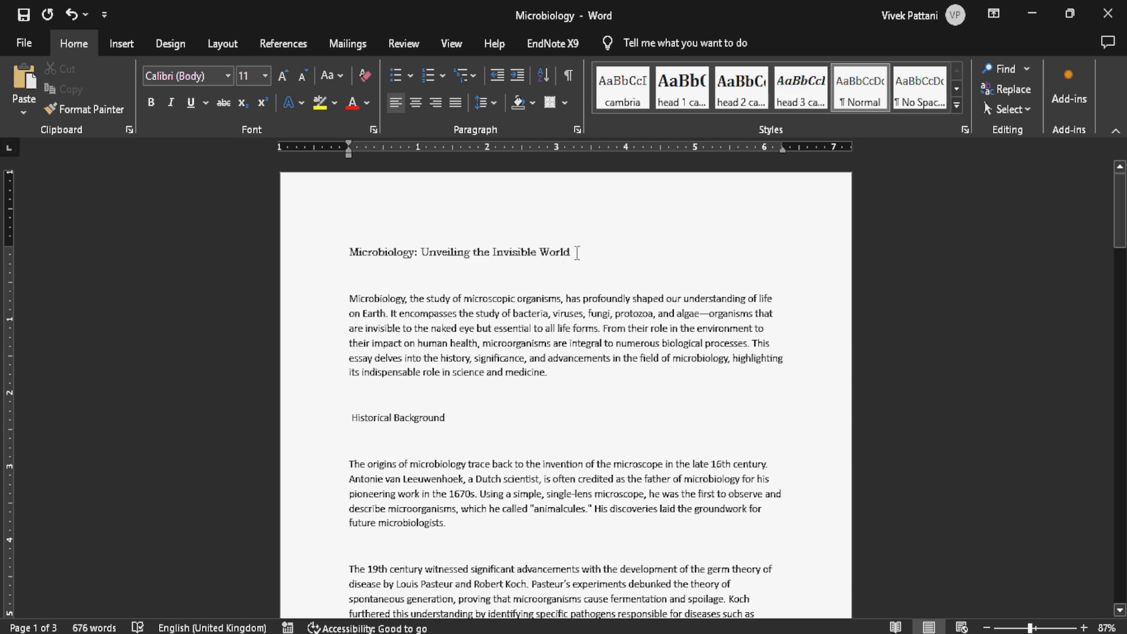
- Compare the font of the title with the font of the first body paragraph
{"action": "left_click_drag", "start_coordinate": [565, 253], "coordinate": [299, 254]}
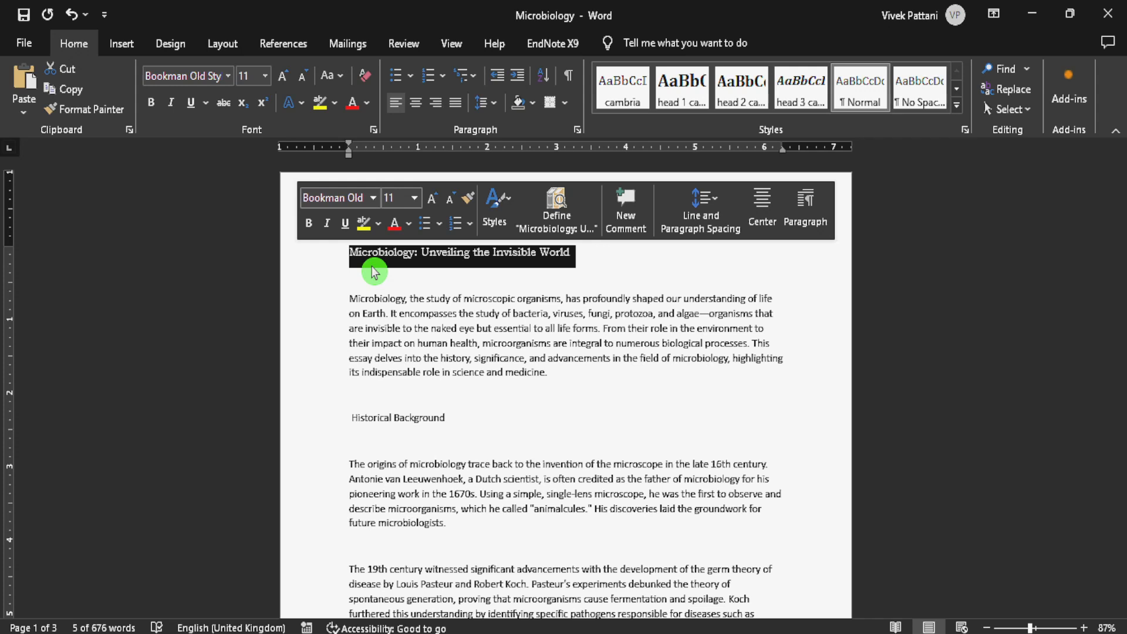
{"action": "mouse_move", "coordinate": [350, 299]}
{"action": "left_mouse_down"}
{"action": "mouse_move", "coordinate": [479, 343]}
{"action": "mouse_move", "coordinate": [536, 380]}
{"action": "left_mouse_up"}
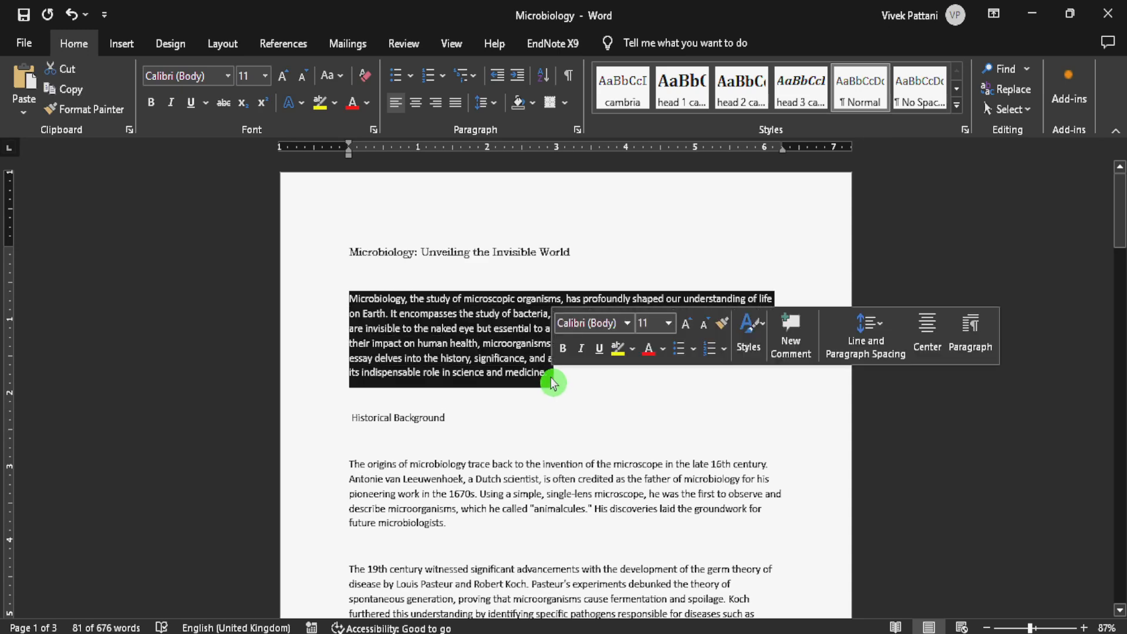
{"action": "left_click", "coordinate": [587, 274]}
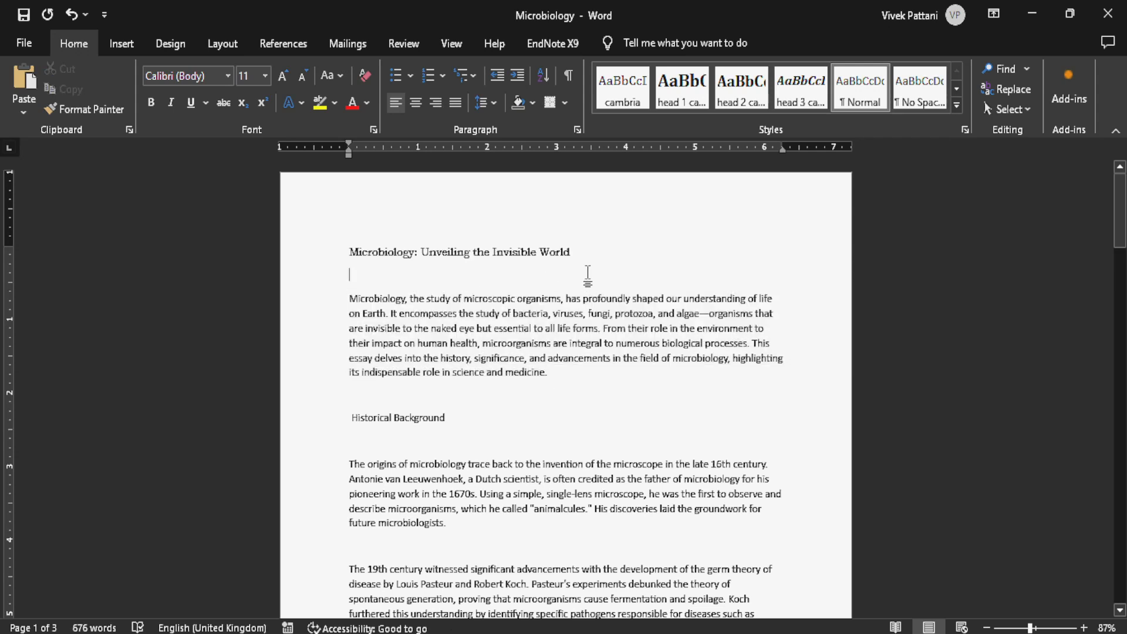
- Set the font size of the title "Microbiology: Unveiling the Invisible World" to 20
{"action": "left_click_drag", "start_coordinate": [587, 247], "coordinate": [350, 254]}
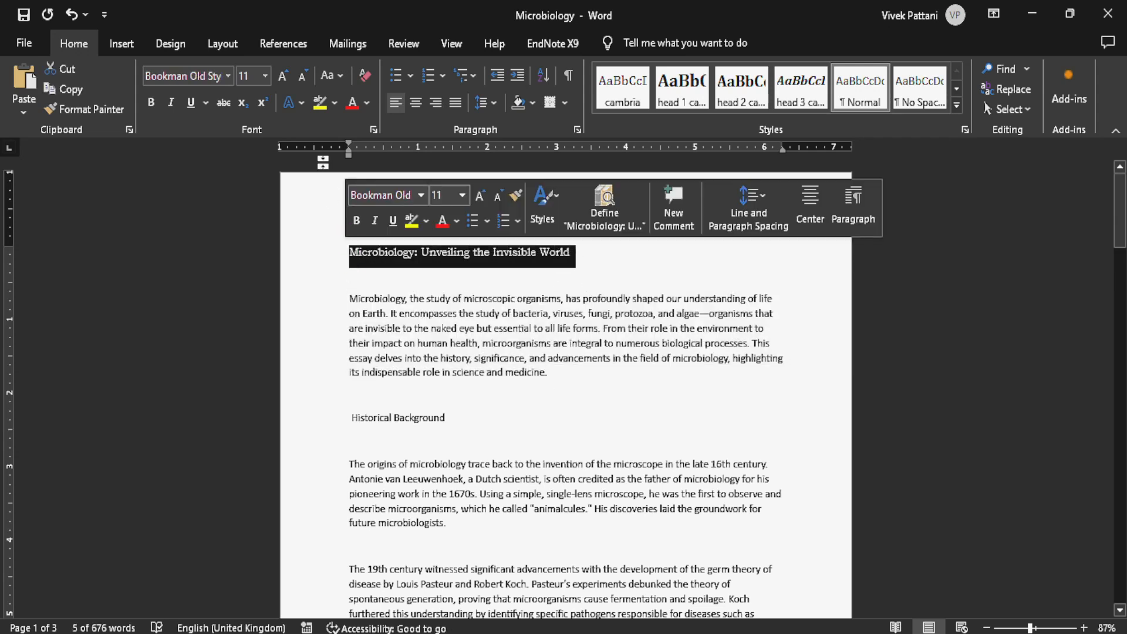
{"action": "left_click", "coordinate": [265, 75]}
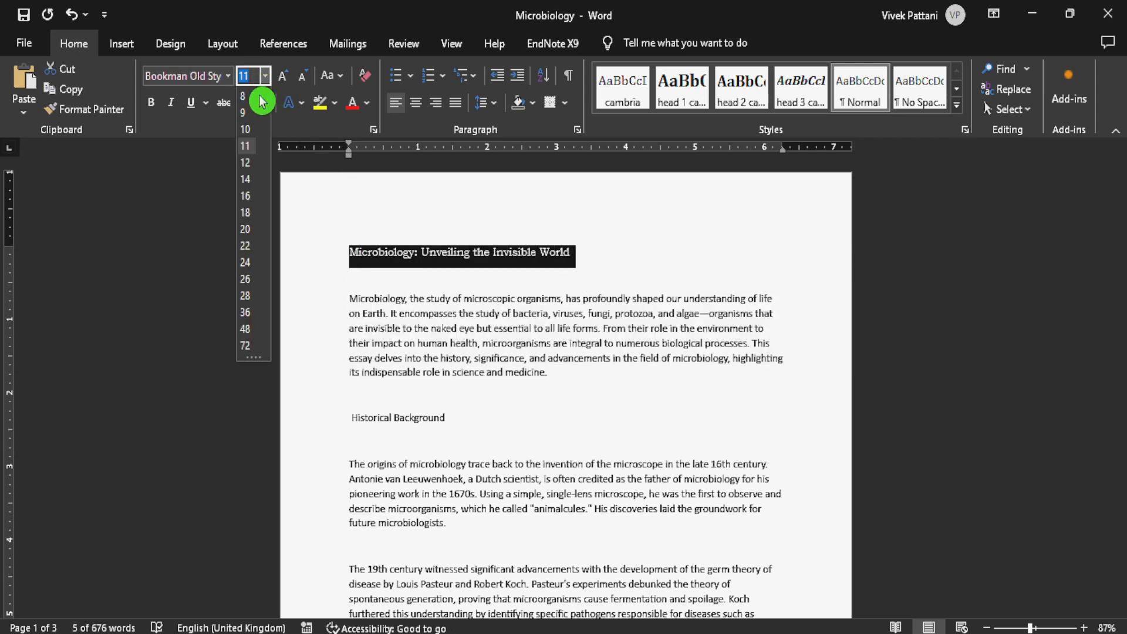
{"action": "left_click", "coordinate": [248, 237]}
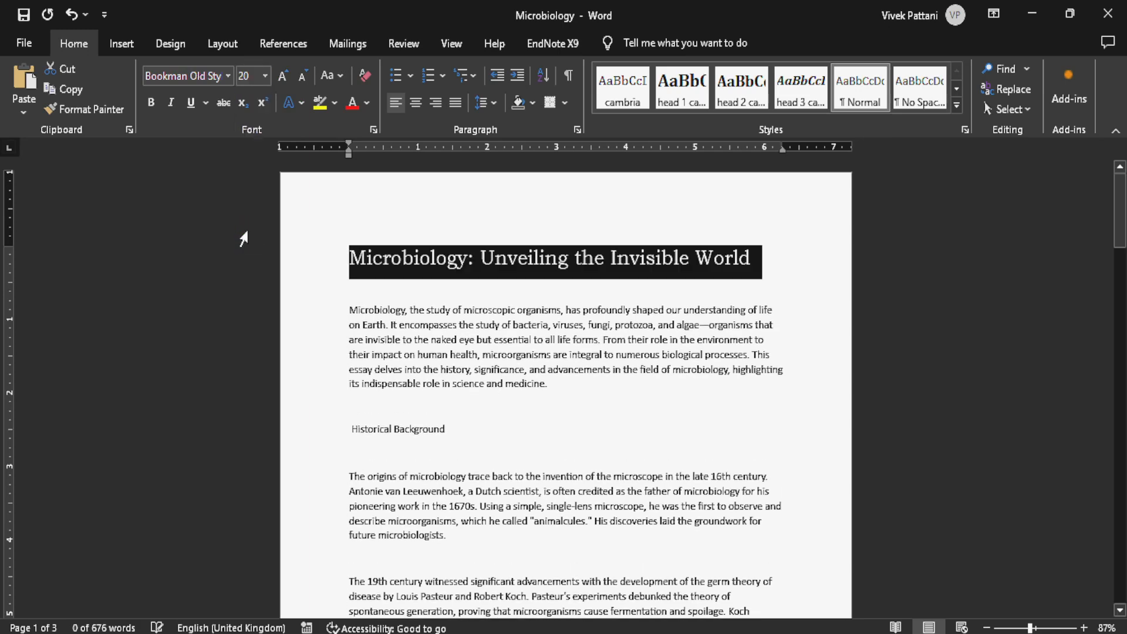
{"action": "left_click", "coordinate": [751, 265]}
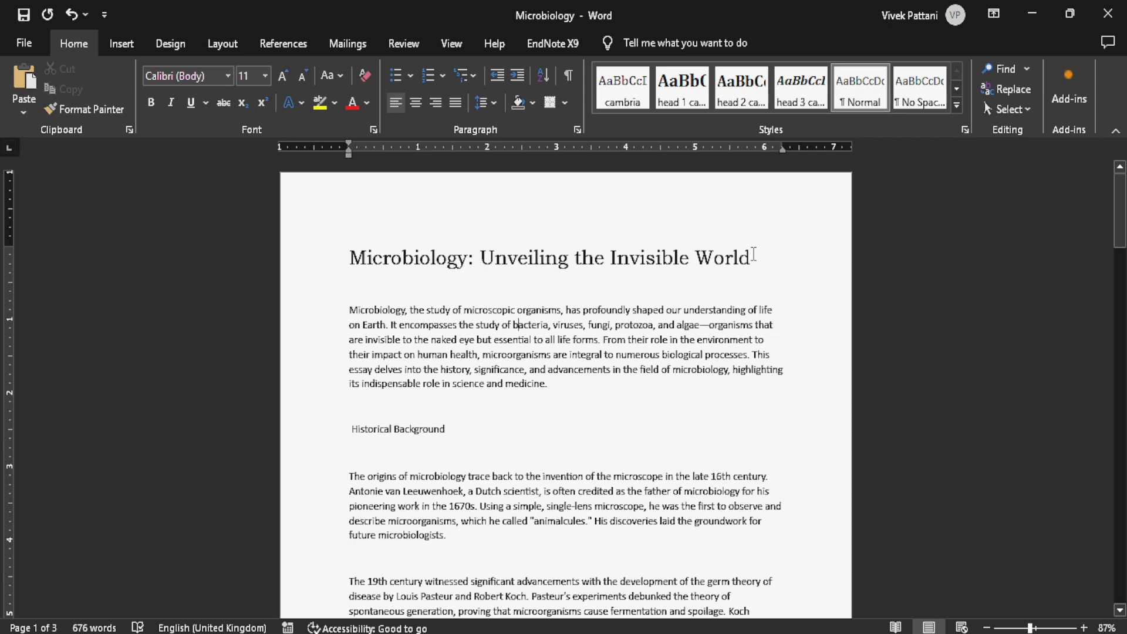
- Grow the title's font step by step to size 28
{"action": "left_click_drag", "start_coordinate": [754, 254], "coordinate": [306, 247]}
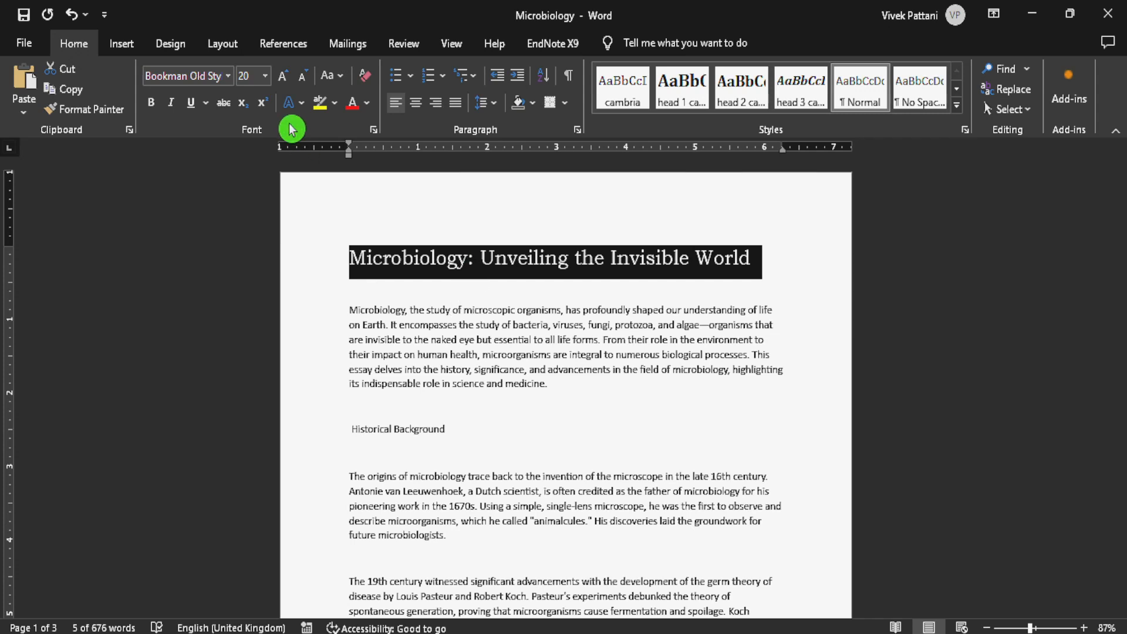
{"action": "left_click", "coordinate": [284, 81]}
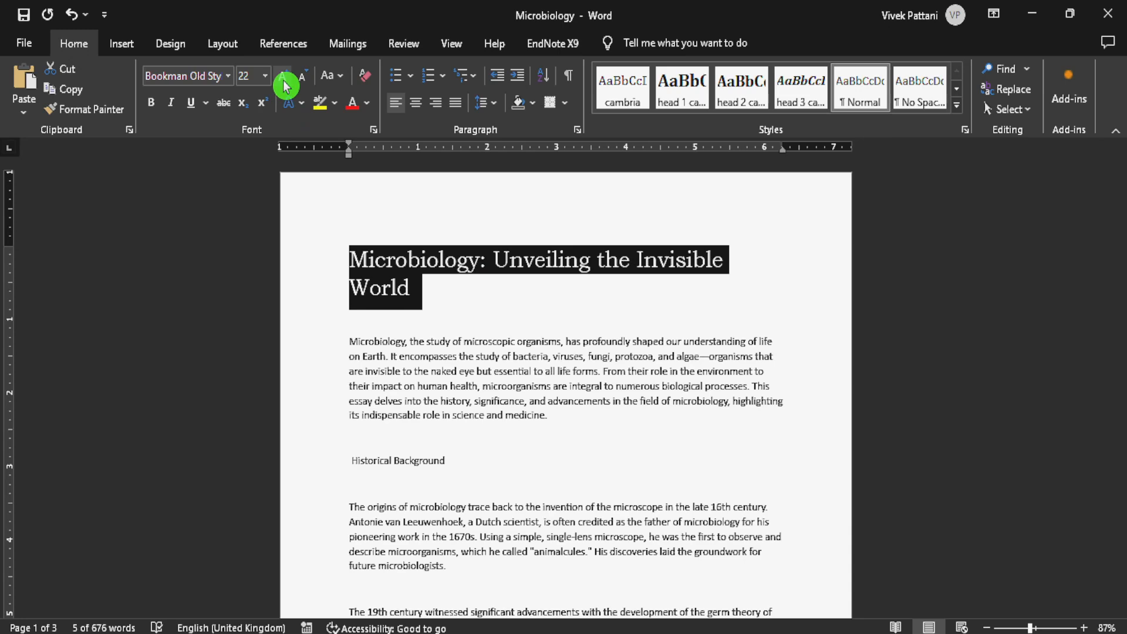
{"action": "left_click", "coordinate": [286, 86]}
{"action": "left_click", "coordinate": [286, 86]}
{"action": "left_click", "coordinate": [285, 86]}
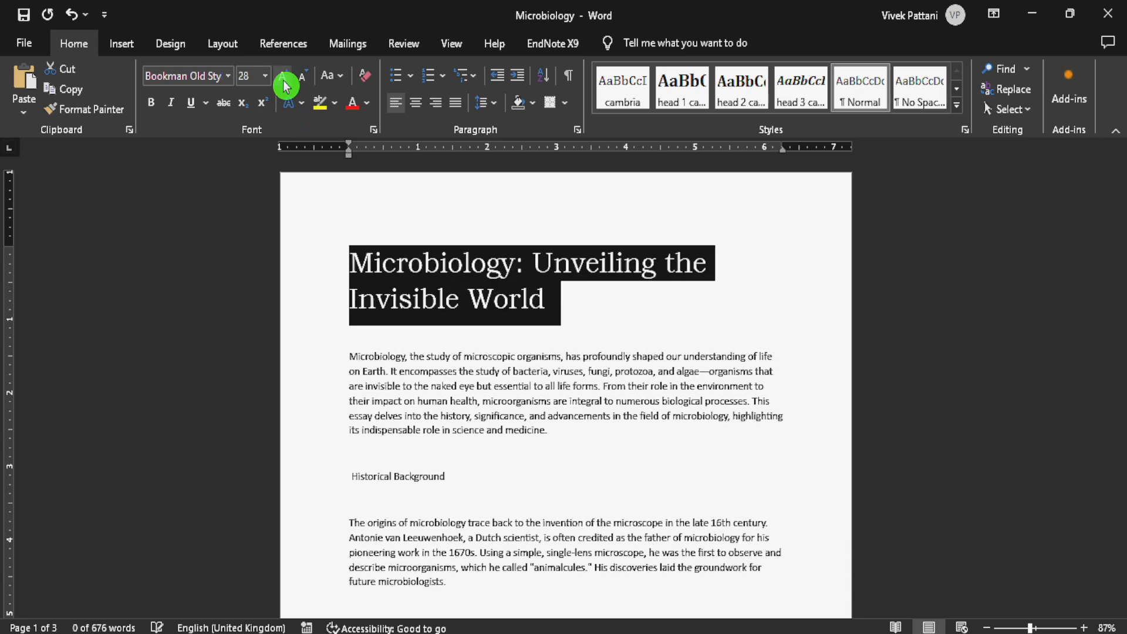
- Shrink the title's font step by step to size 20
{"action": "left_click", "coordinate": [303, 80]}
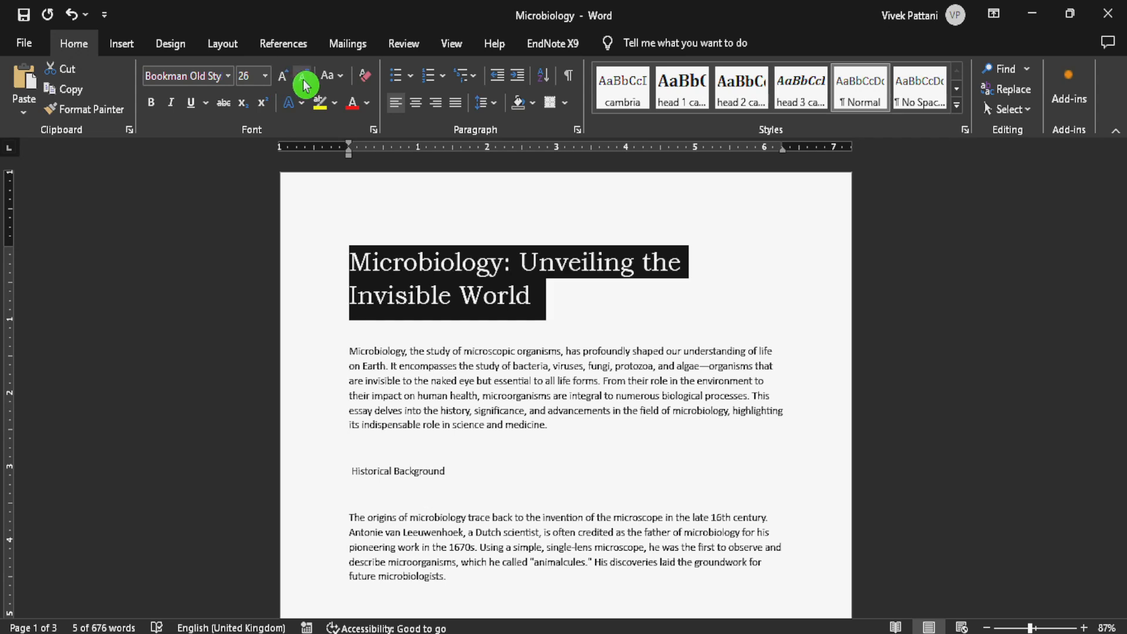
{"action": "left_click", "coordinate": [305, 86]}
{"action": "left_click", "coordinate": [305, 85]}
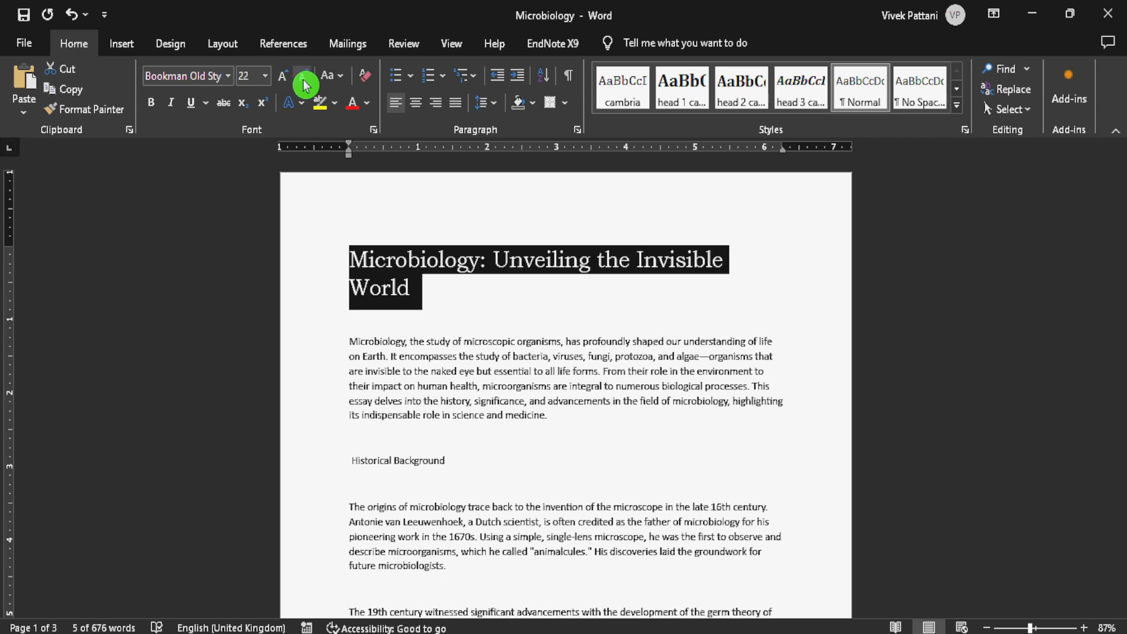
{"action": "left_click", "coordinate": [304, 86]}
- Enter a custom font size of 25 for the title, and shrink it one step to 24
{"action": "left_click", "coordinate": [248, 78]}
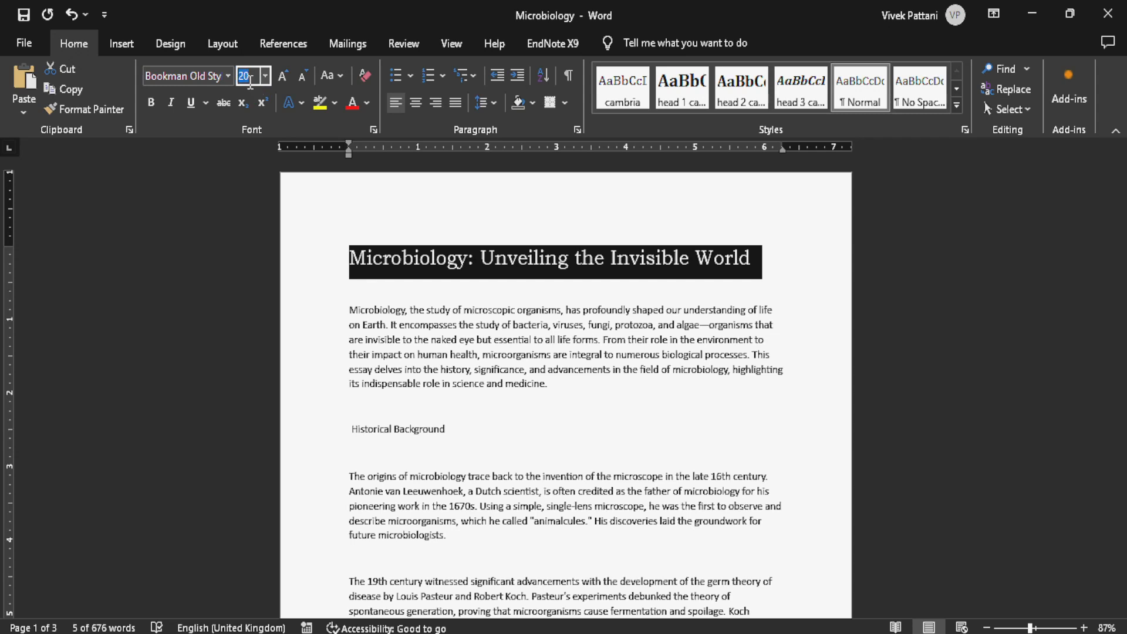
{"action": "key", "text": "BackSpace"}
{"action": "type", "text": "25"}
{"action": "key", "text": "Return"}
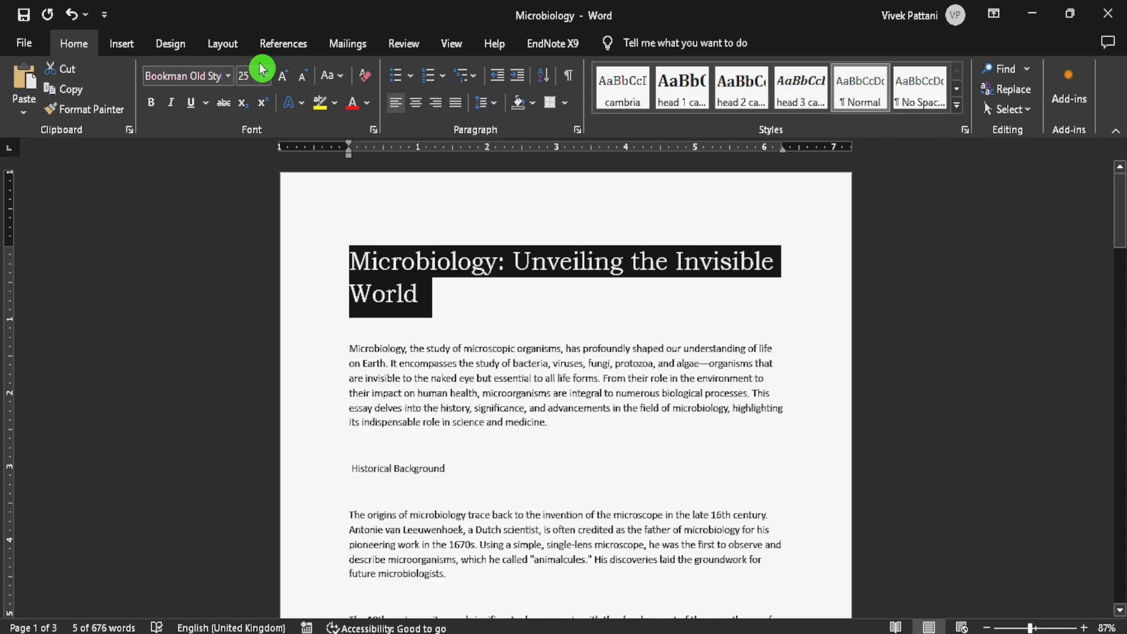
{"action": "left_click", "coordinate": [303, 76]}
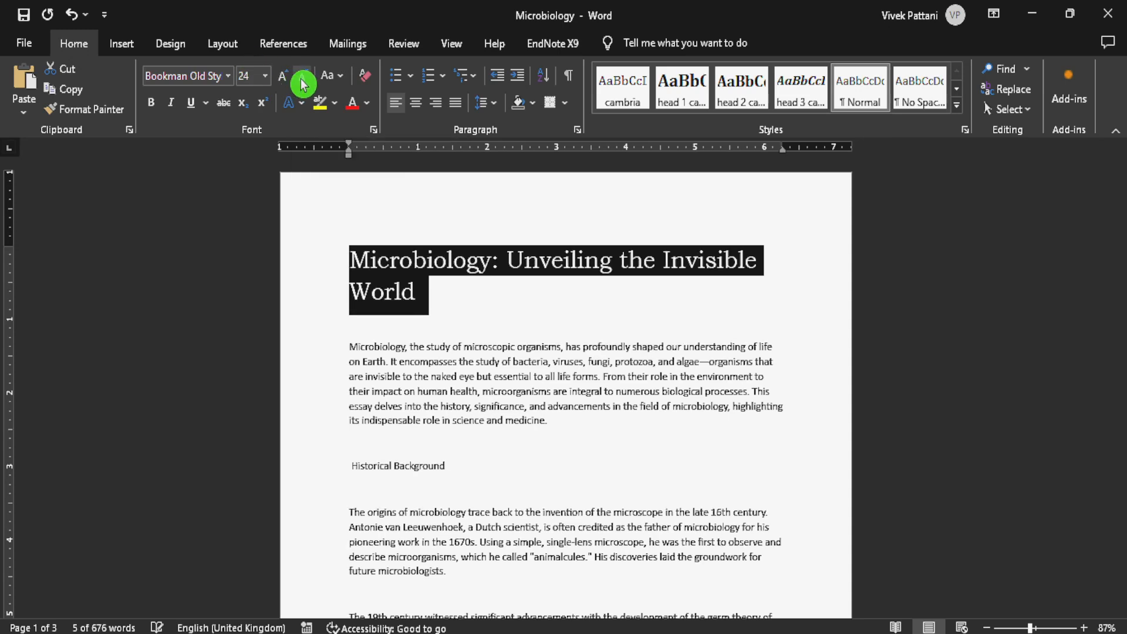
- Apply the Sentence case option to the title, and repeat it on the reselected title
{"action": "left_click", "coordinate": [339, 81]}
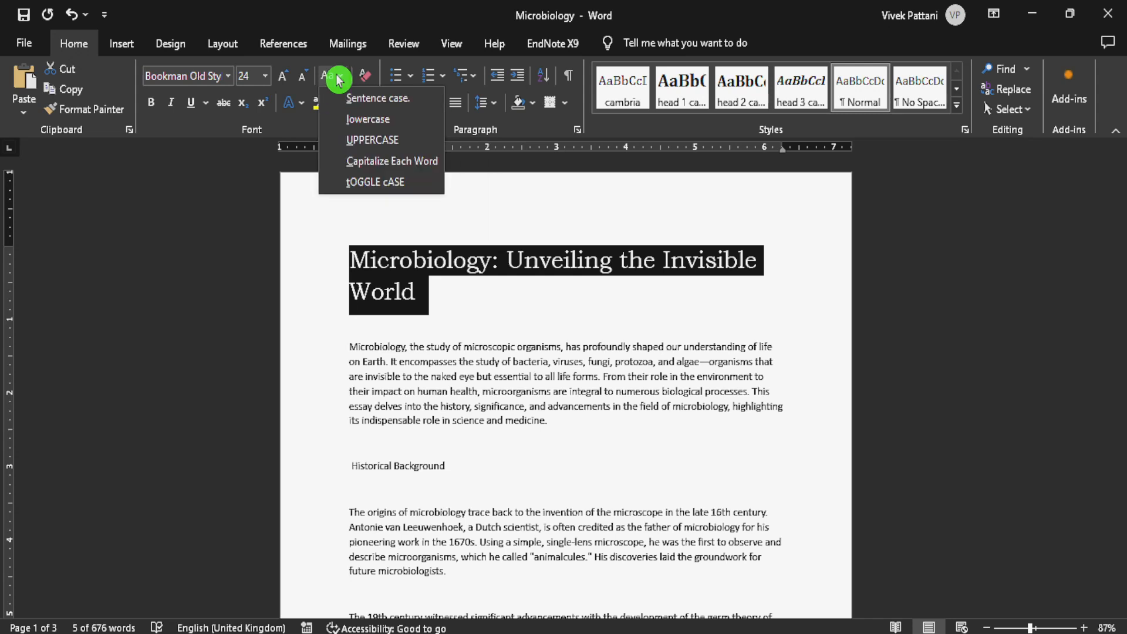
{"action": "left_click", "coordinate": [362, 98]}
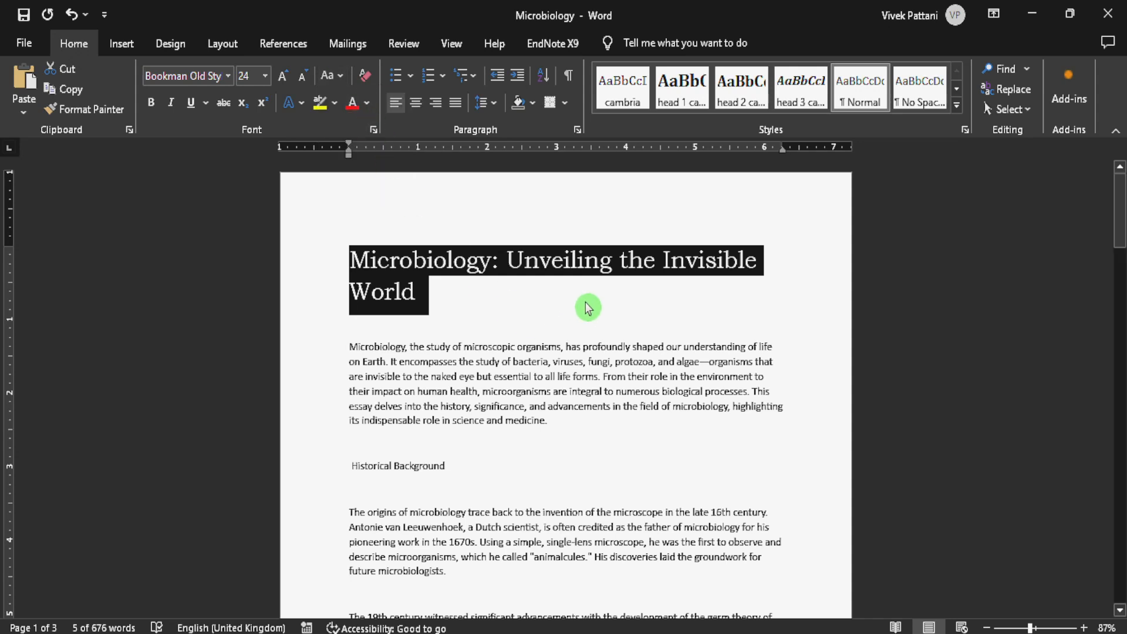
{"action": "left_click_drag", "start_coordinate": [446, 297], "coordinate": [343, 257]}
{"action": "left_click", "coordinate": [328, 75]}
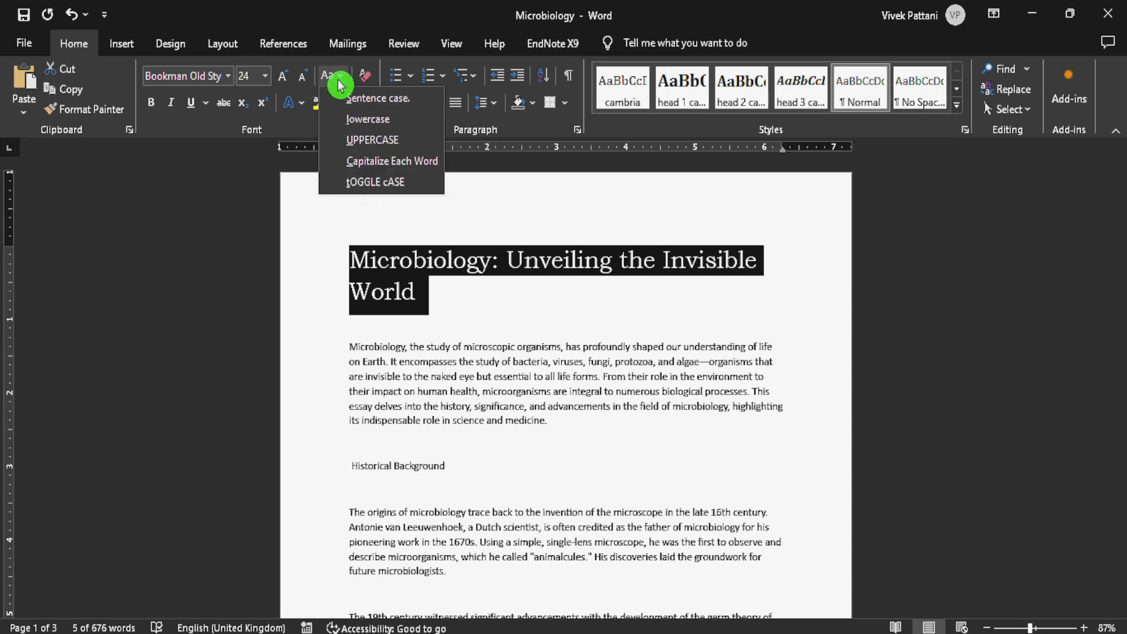
{"action": "left_click", "coordinate": [386, 107]}
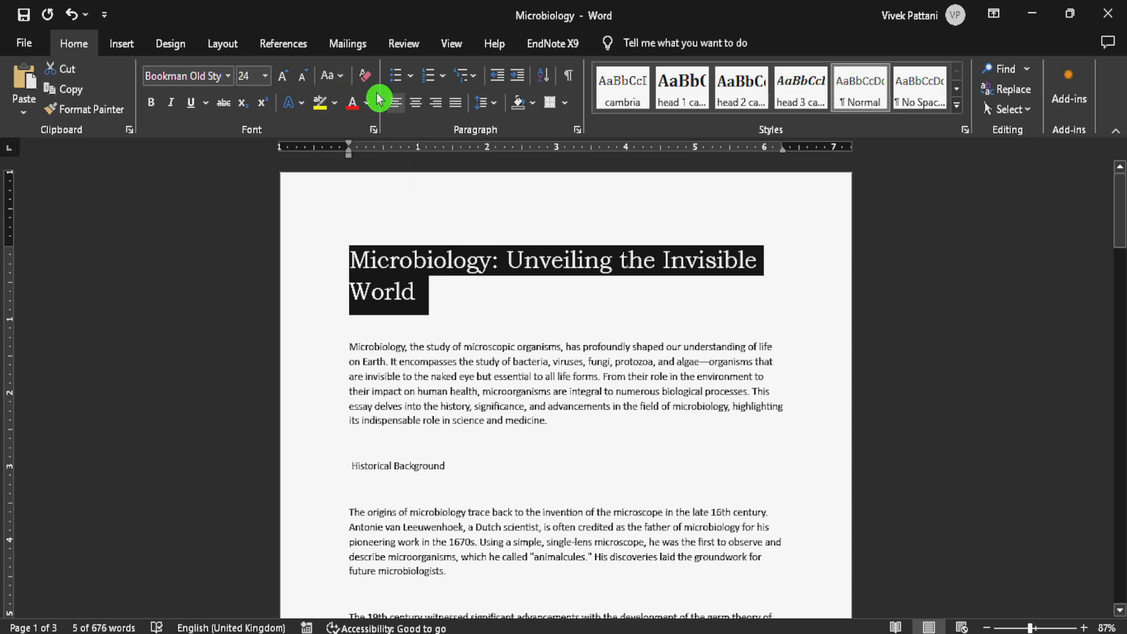
- Change the title's case to lowercase and after that to UPPERCASE
{"action": "left_click", "coordinate": [332, 78]}
{"action": "left_click", "coordinate": [347, 120]}
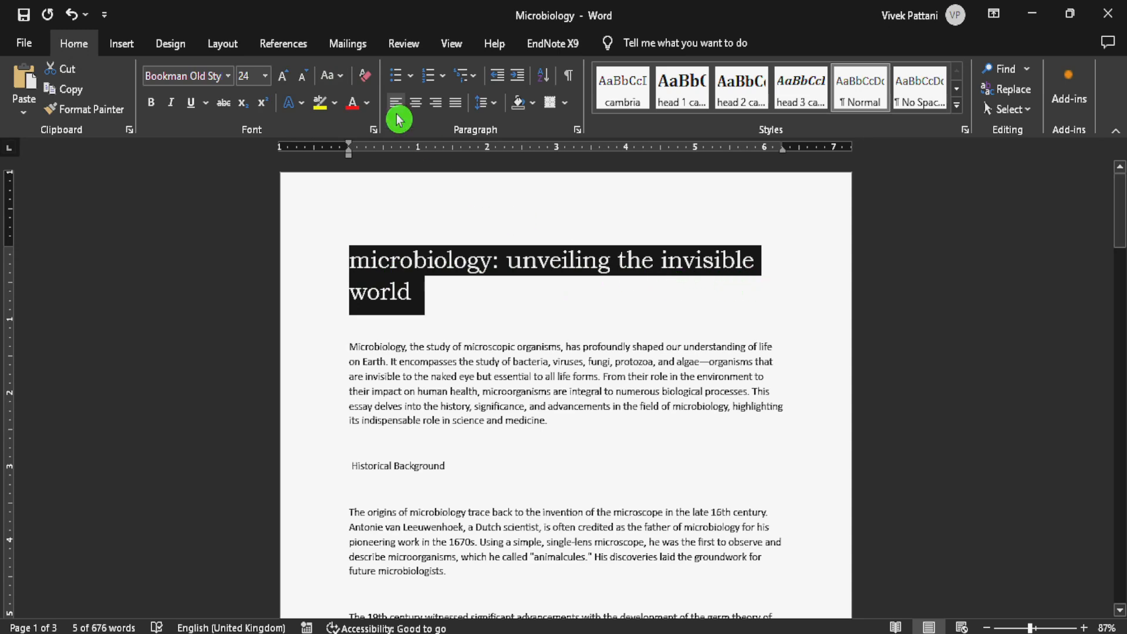
{"action": "left_click", "coordinate": [323, 77]}
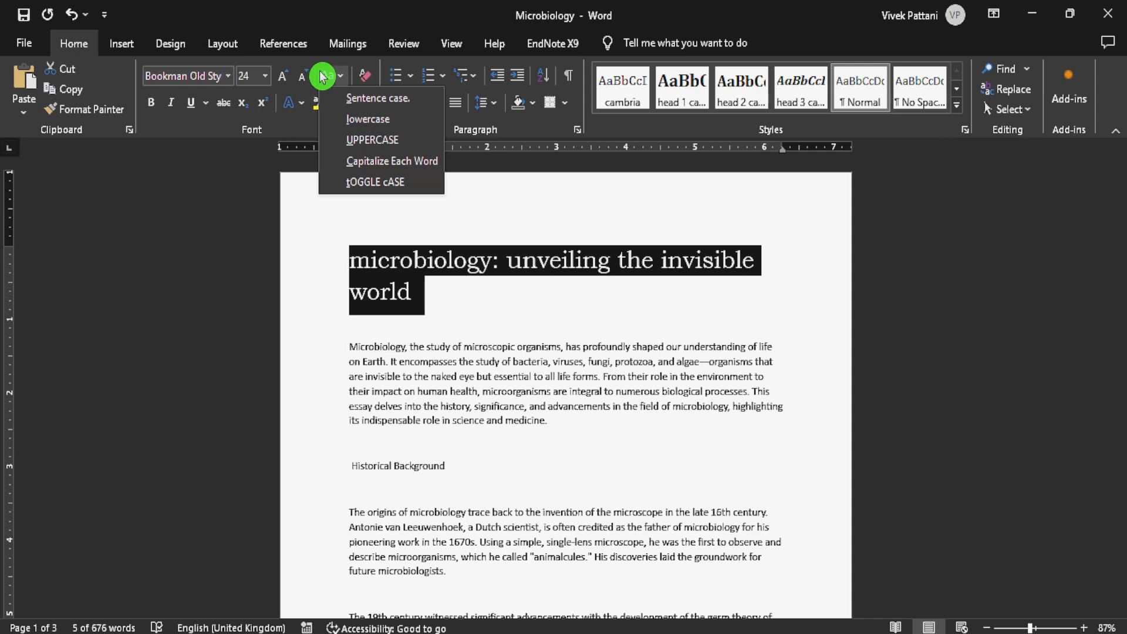
{"action": "left_click", "coordinate": [382, 140]}
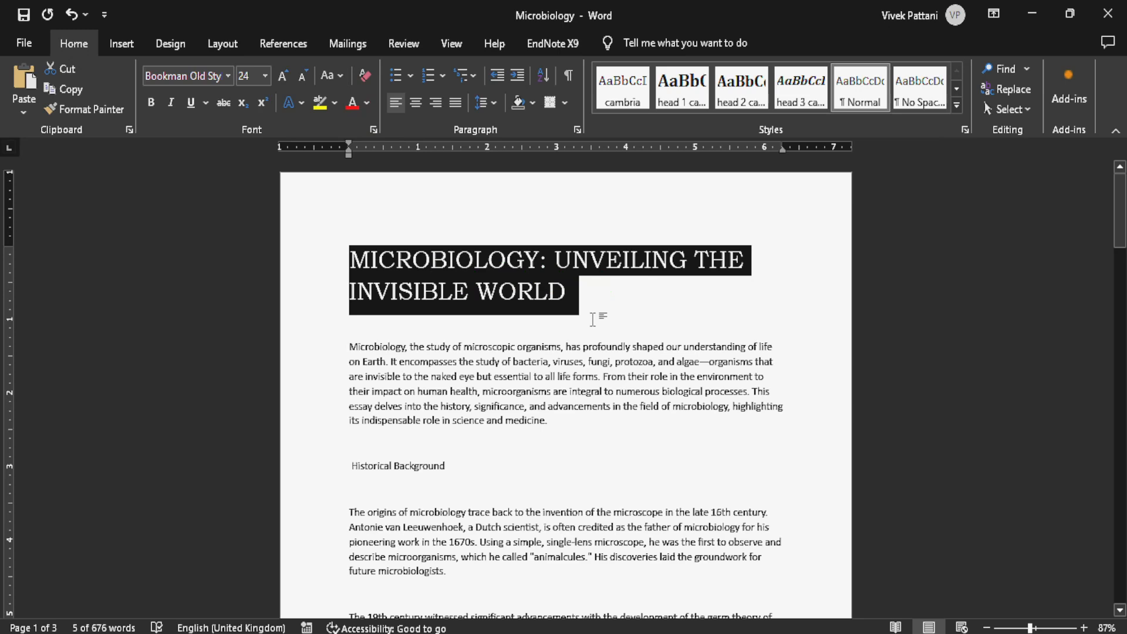
- Apply Capitalize Each Word to the title, and run tOGGLE cASE on it twice to invert and restore the capitals
{"action": "left_click", "coordinate": [333, 79]}
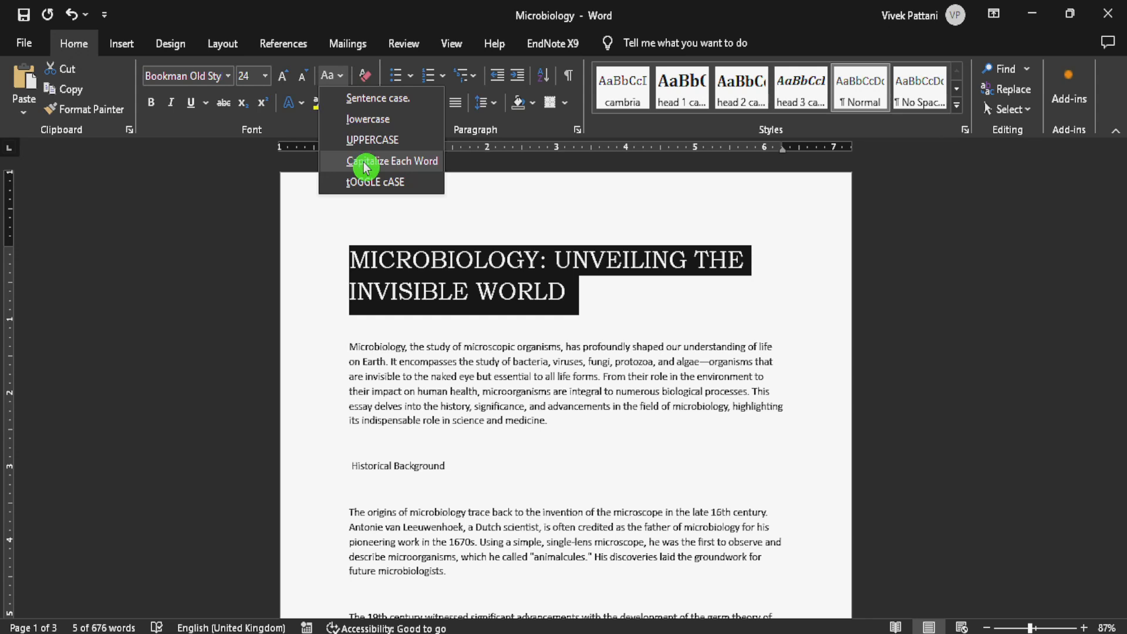
{"action": "left_click", "coordinate": [365, 166]}
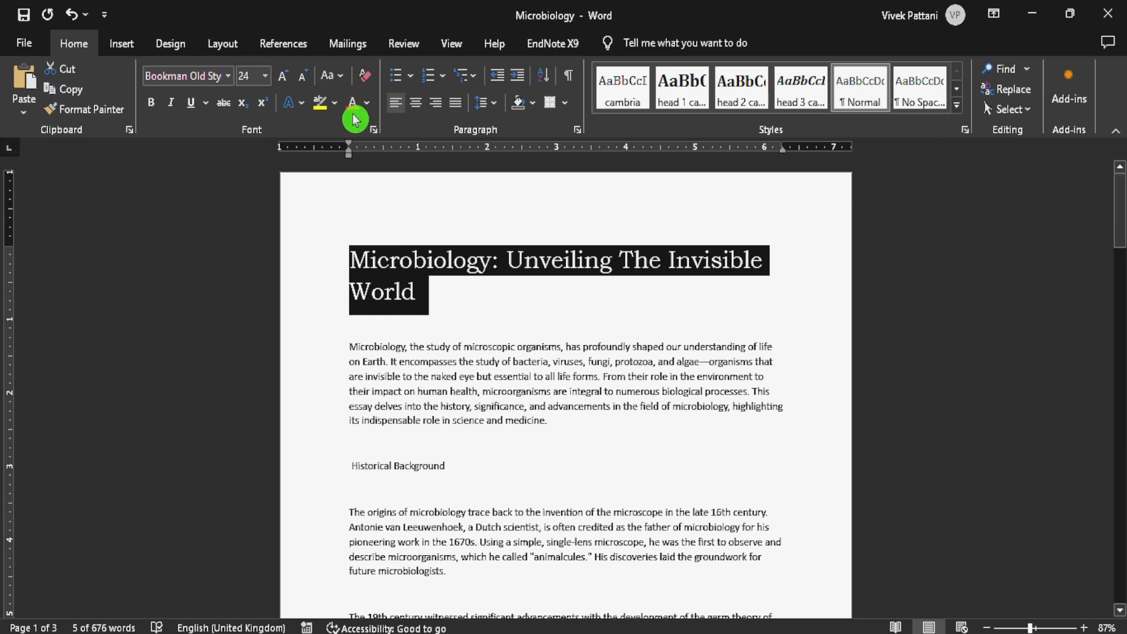
{"action": "left_click", "coordinate": [331, 76]}
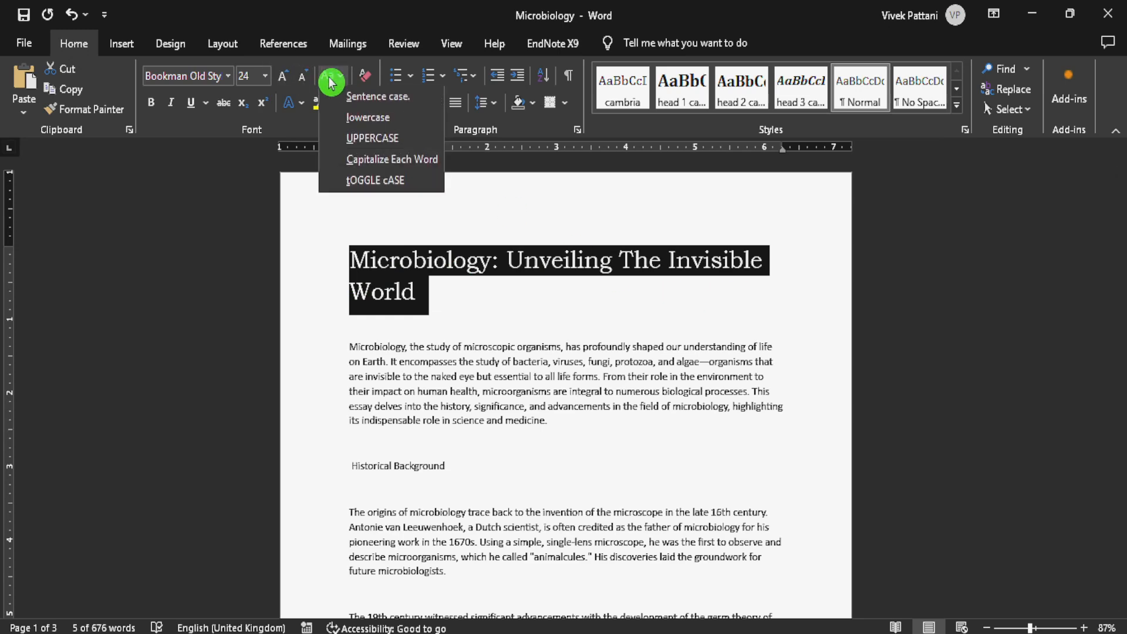
{"action": "left_click", "coordinate": [376, 181]}
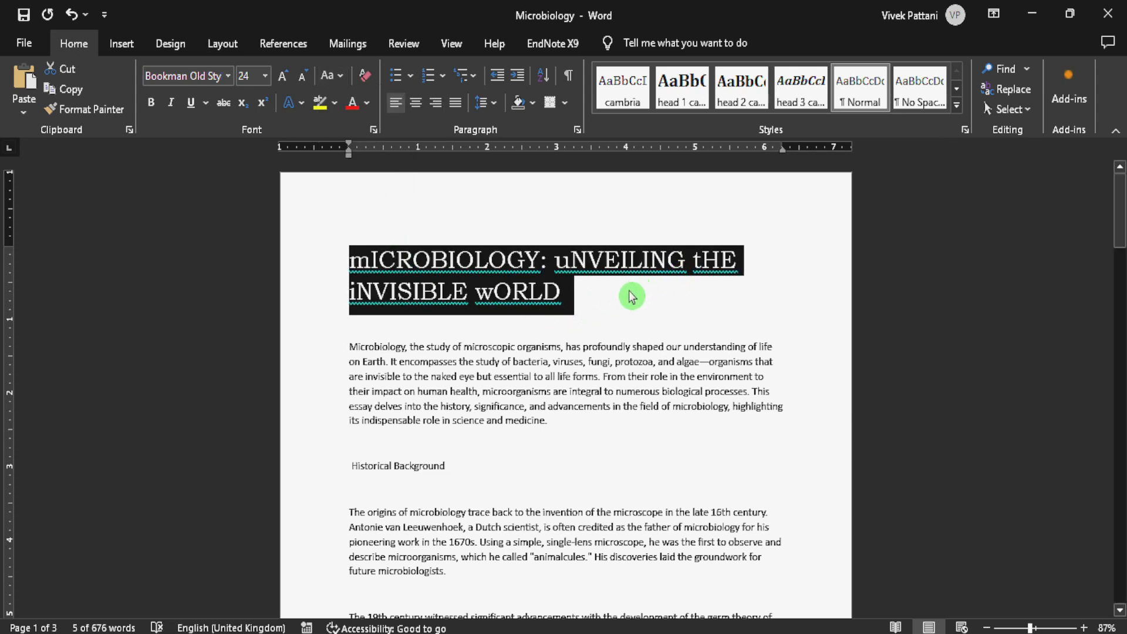
{"action": "left_click", "coordinate": [330, 75]}
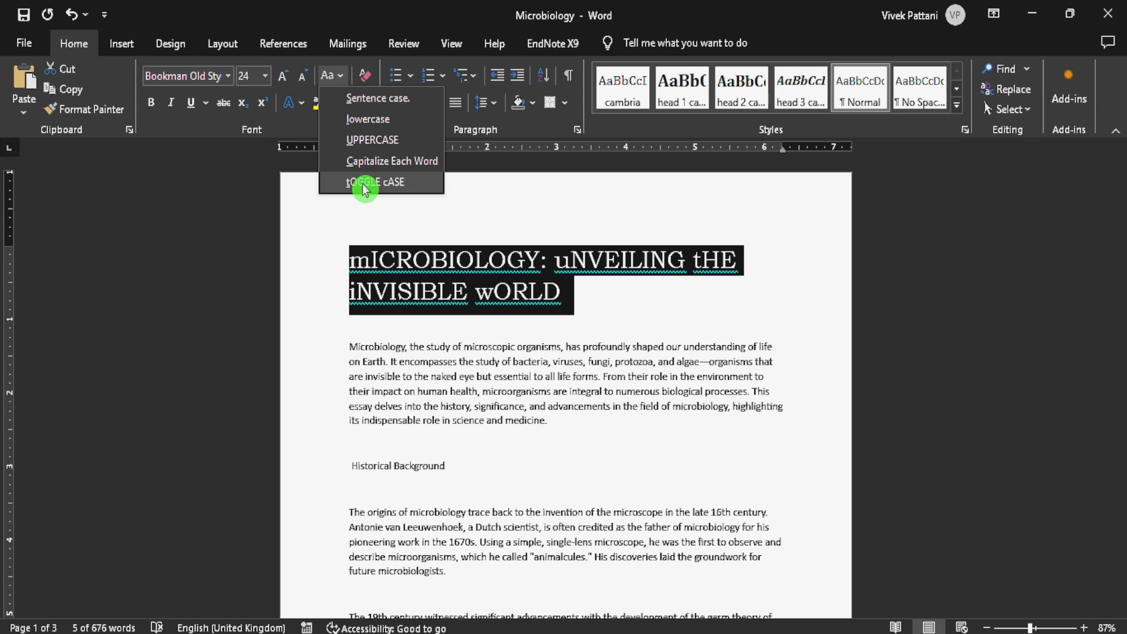
{"action": "left_click", "coordinate": [364, 183]}
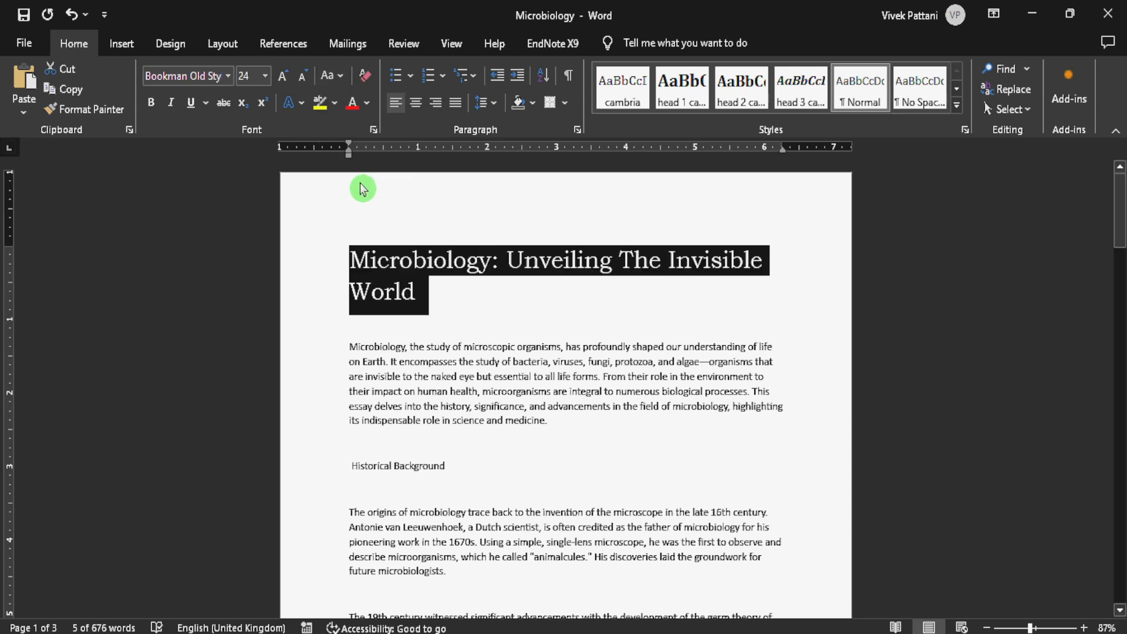
- Clear all formatting from the title, and reformat it in Bookman Old Style at size 20
{"action": "left_click", "coordinate": [366, 85]}
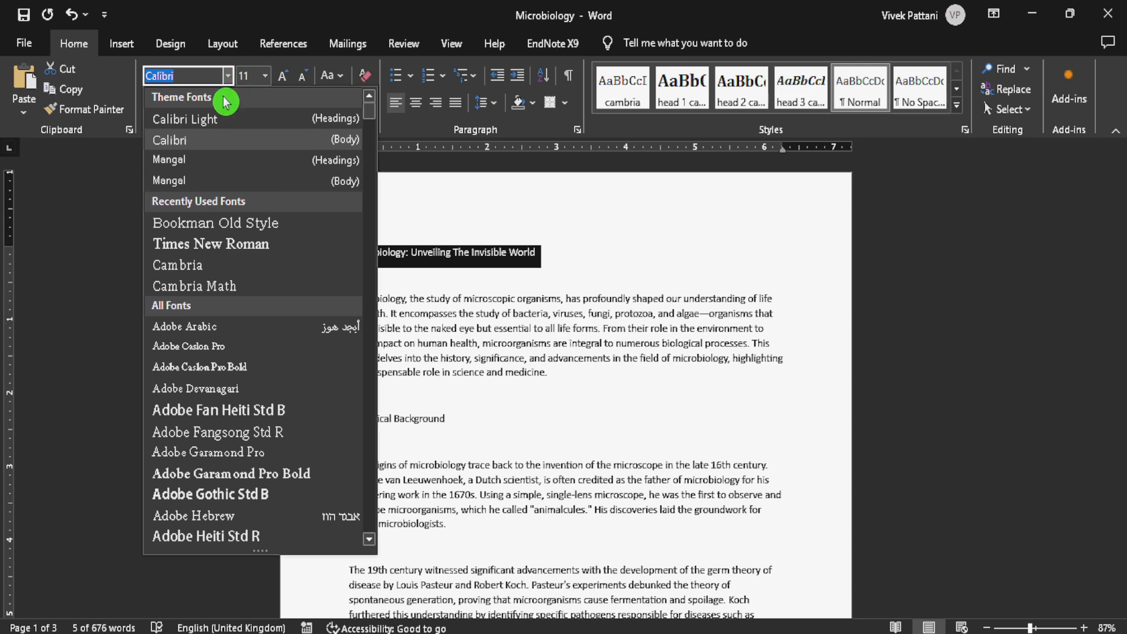
{"action": "left_click", "coordinate": [226, 224]}
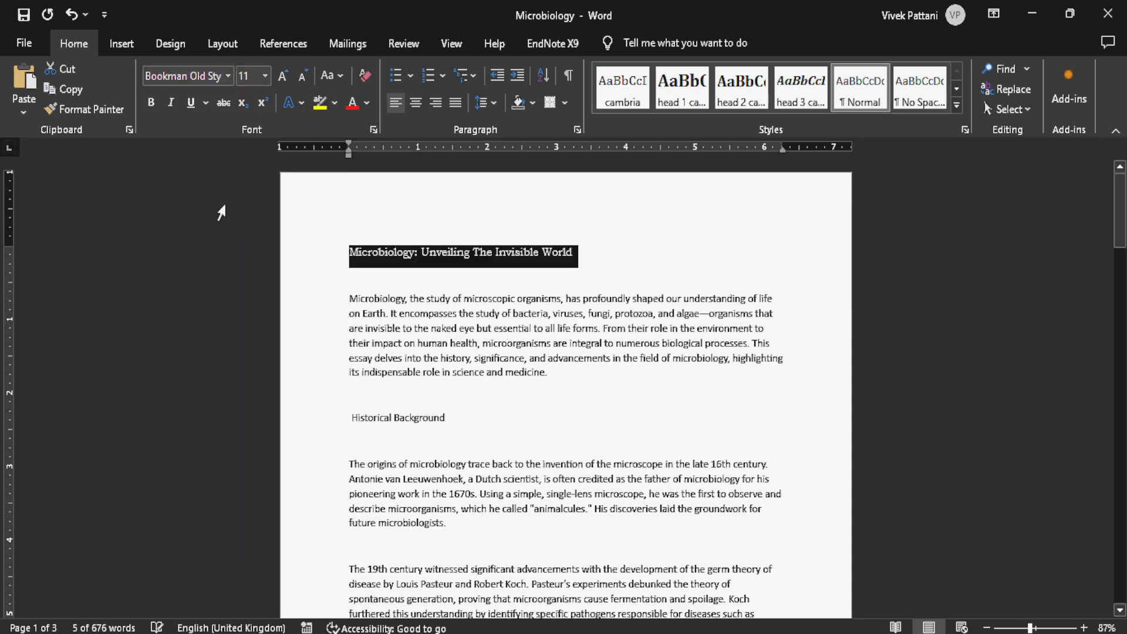
{"action": "left_click", "coordinate": [255, 77]}
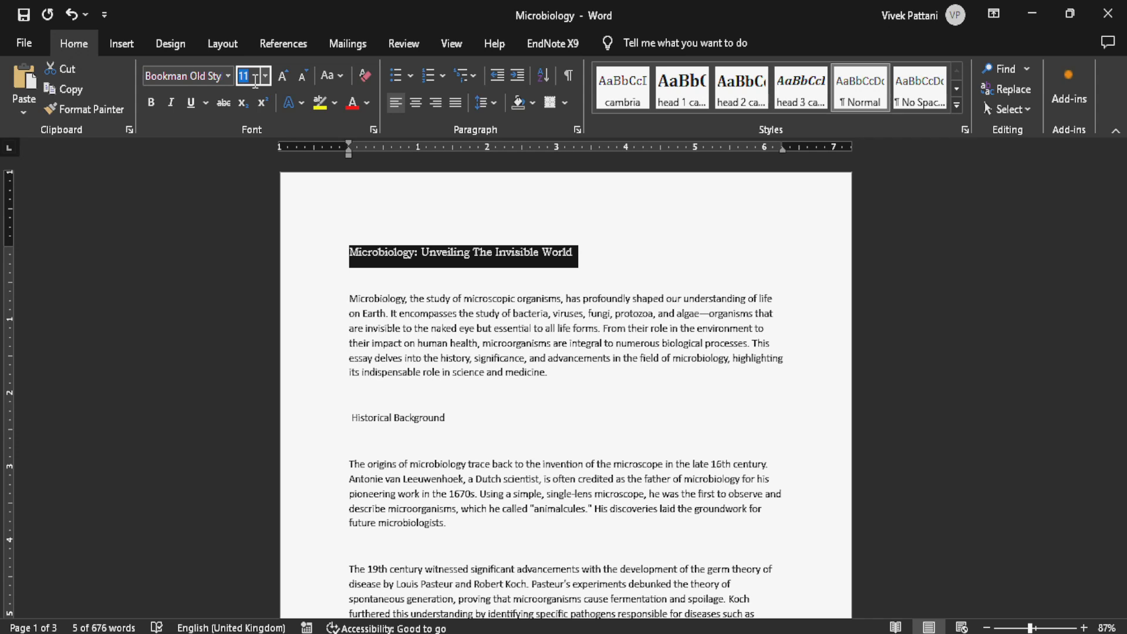
{"action": "type", "text": "20"}
{"action": "left_click", "coordinate": [257, 87]}
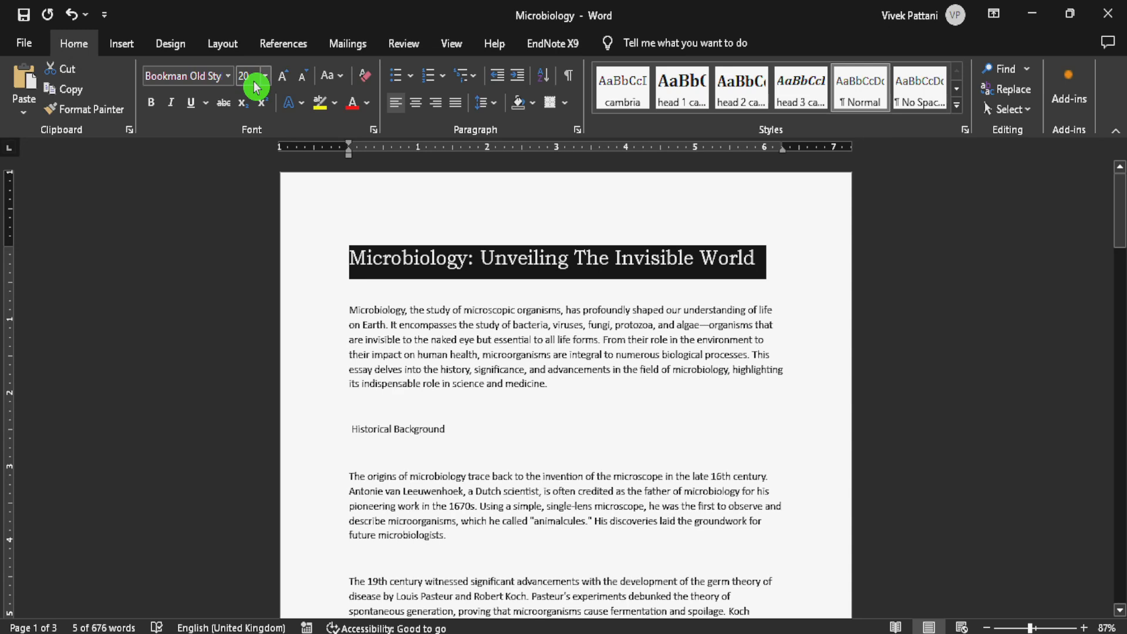
- Apply Capitalize Each Word to the title and make it bold
{"action": "left_click", "coordinate": [338, 76]}
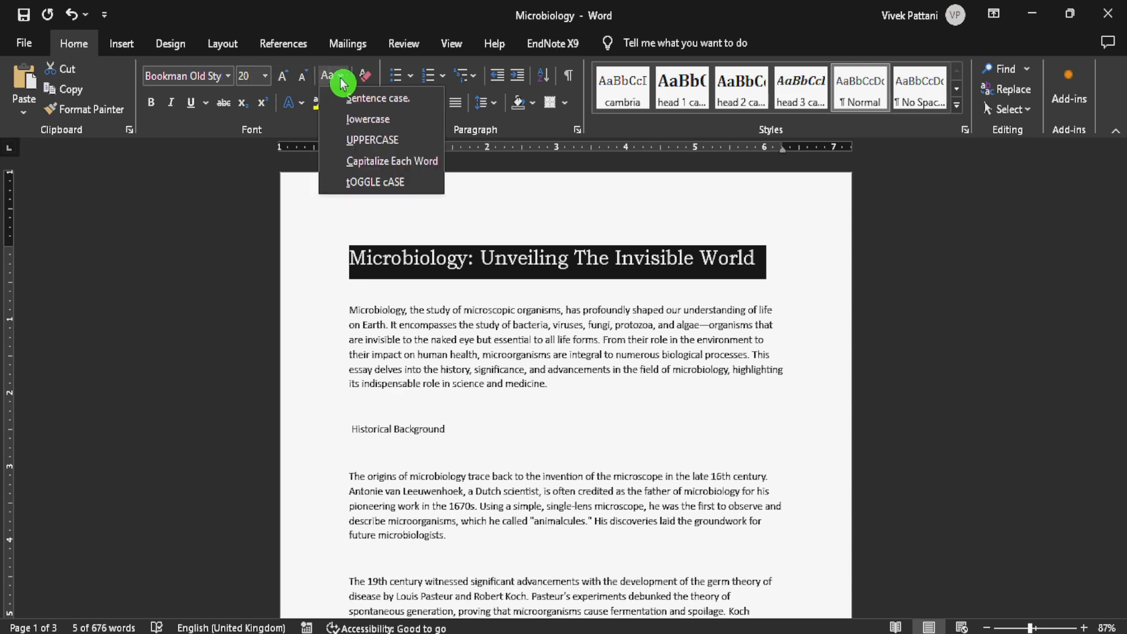
{"action": "left_click", "coordinate": [397, 163]}
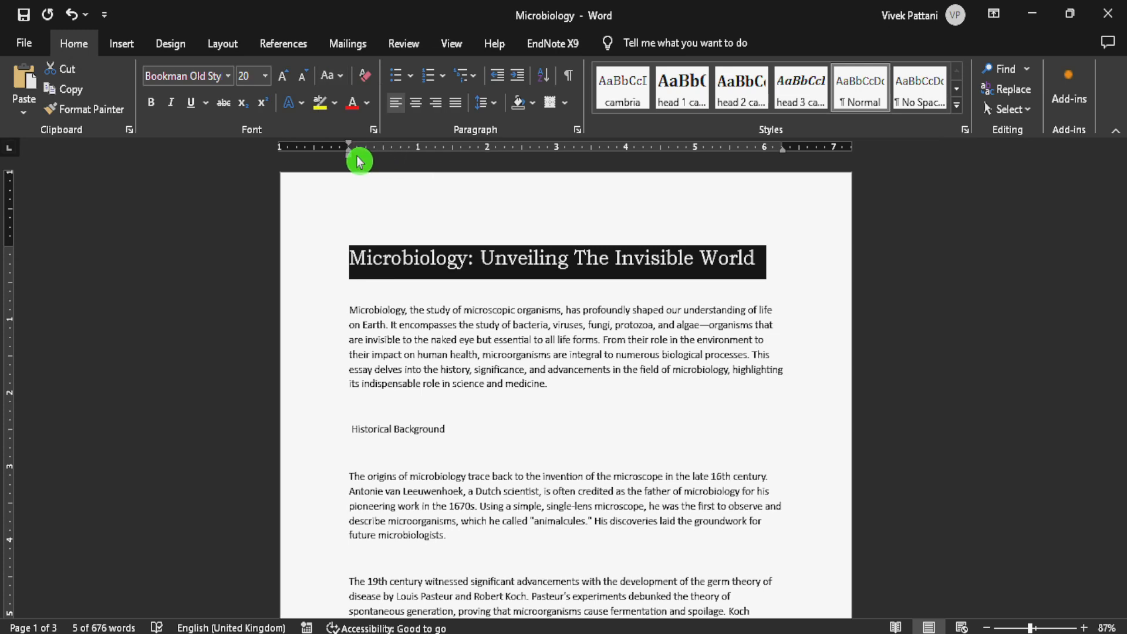
{"action": "left_click", "coordinate": [154, 109]}
{"action": "left_click", "coordinate": [400, 351]}
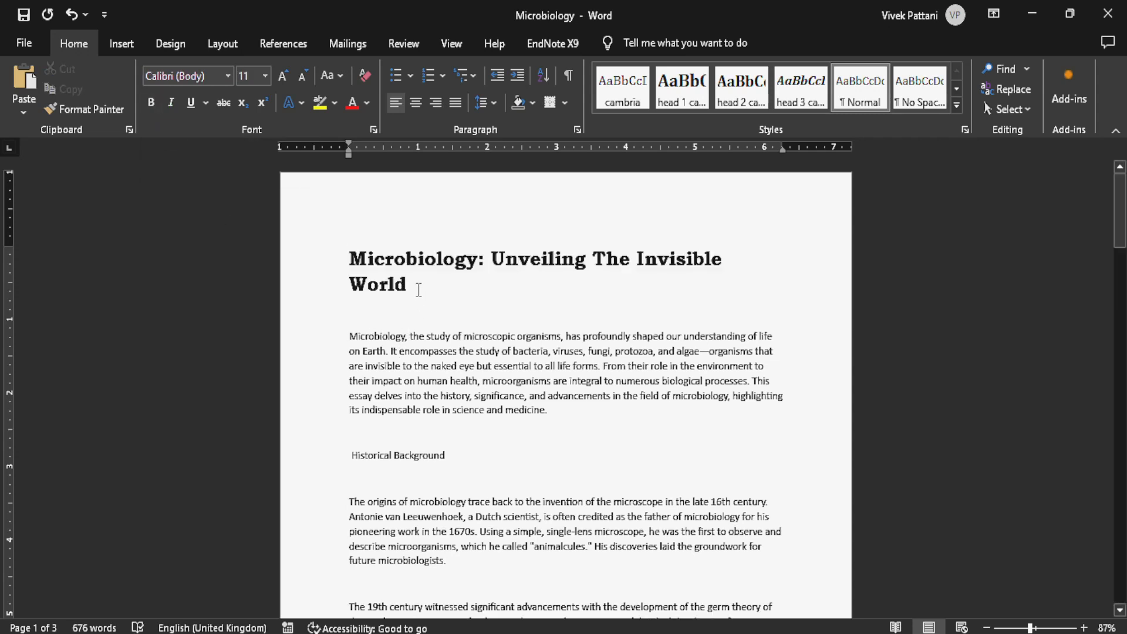
- Italicize the essay's title
{"action": "left_click_drag", "start_coordinate": [418, 290], "coordinate": [327, 252]}
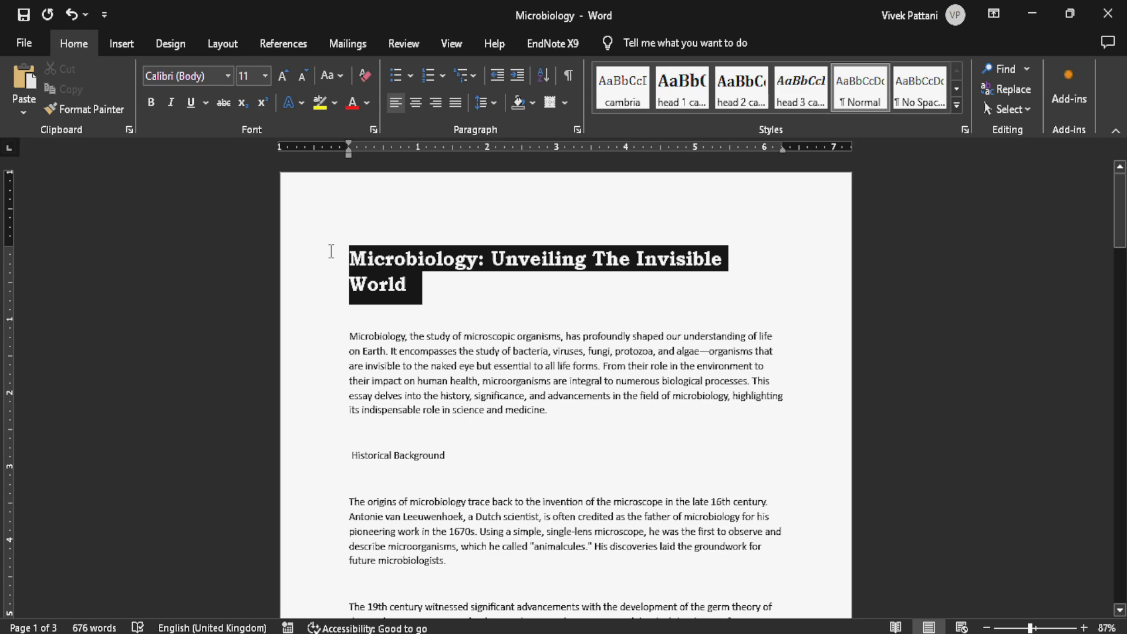
{"action": "left_click", "coordinate": [172, 103]}
{"action": "left_click", "coordinate": [450, 313]}
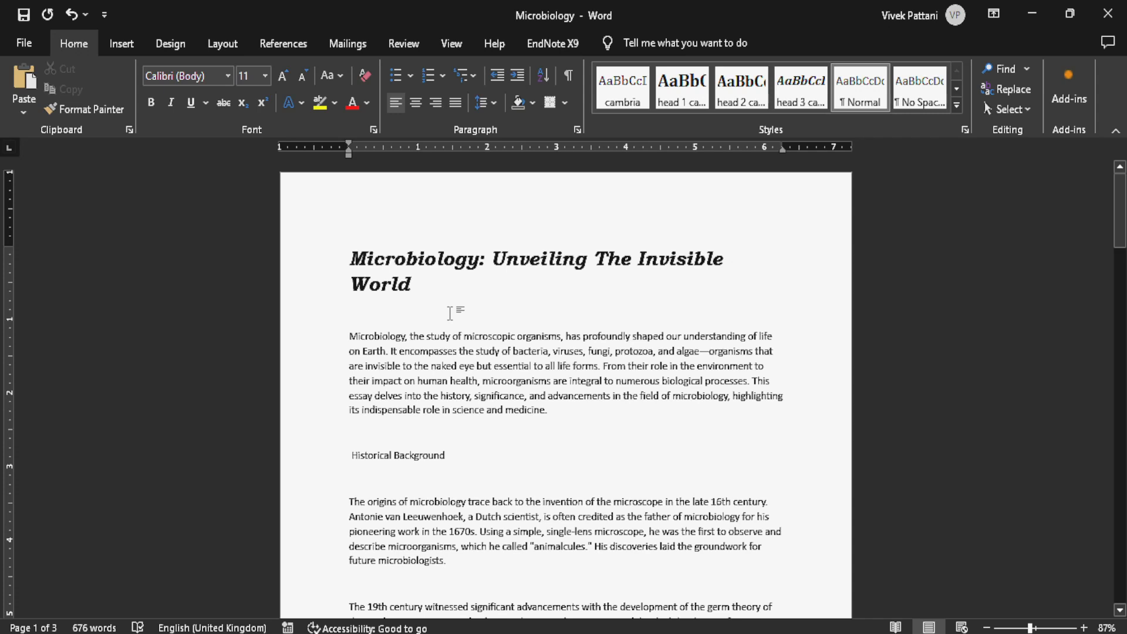
- Underline the title with a single line, and change the underline style to dotted
{"action": "left_click_drag", "start_coordinate": [441, 297], "coordinate": [342, 251]}
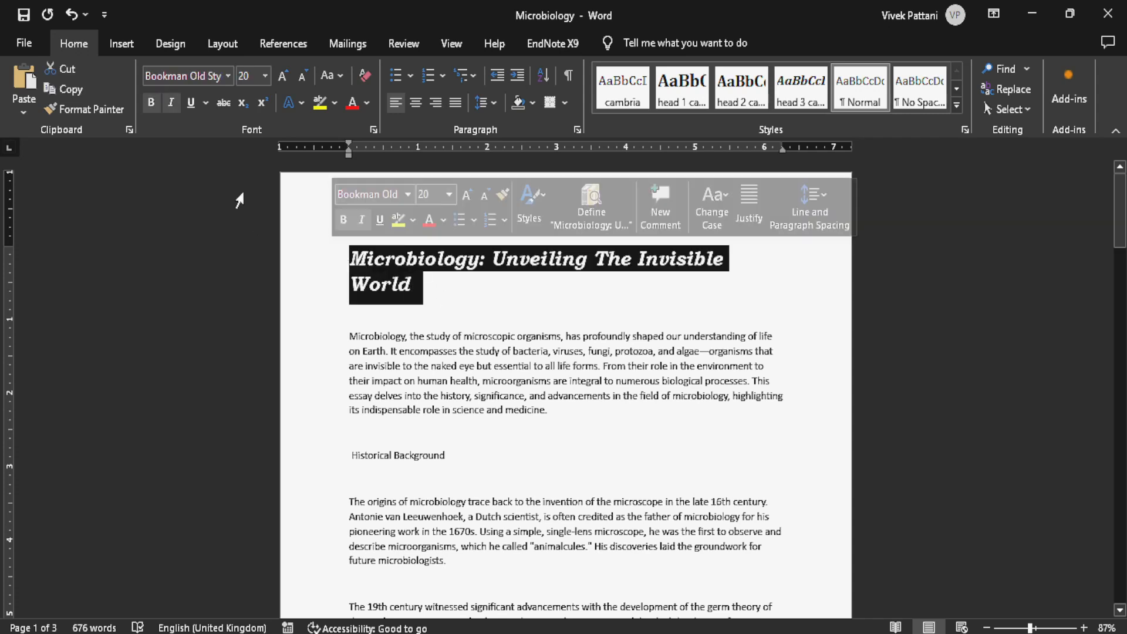
{"action": "left_click", "coordinate": [191, 104]}
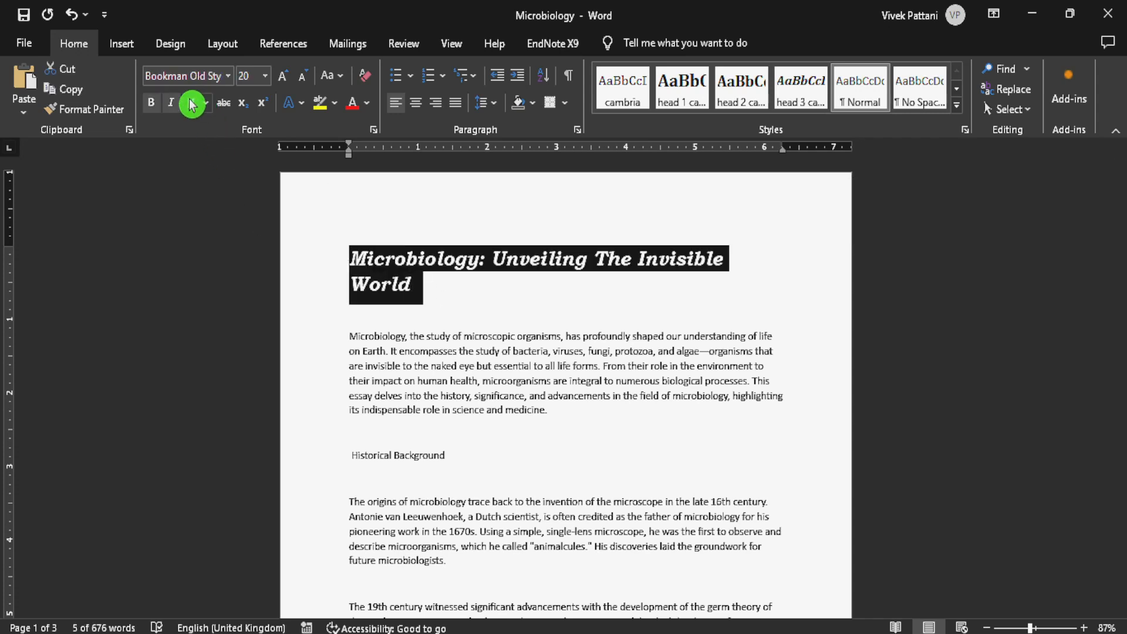
{"action": "left_click", "coordinate": [475, 306]}
{"action": "left_click_drag", "start_coordinate": [435, 297], "coordinate": [329, 252]}
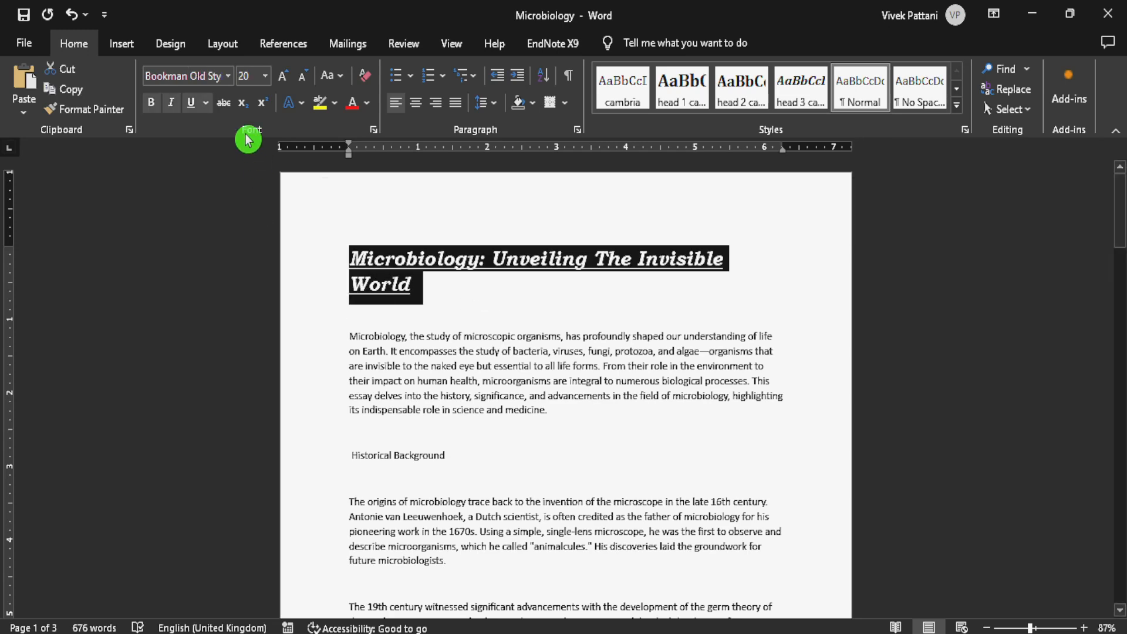
{"action": "left_click", "coordinate": [210, 104]}
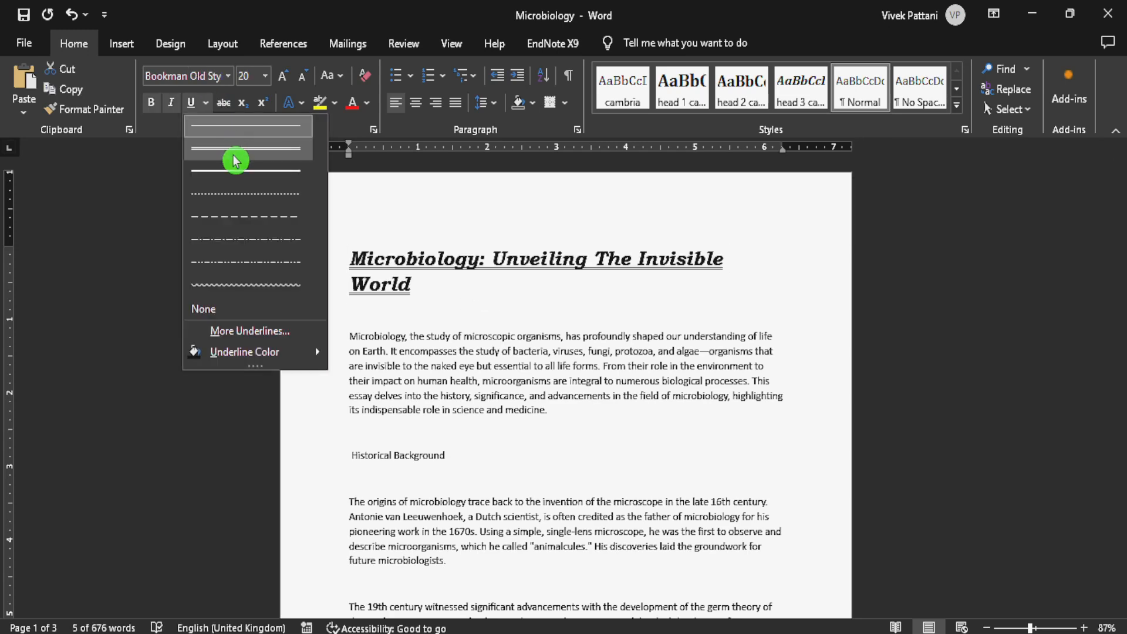
{"action": "left_click", "coordinate": [253, 200]}
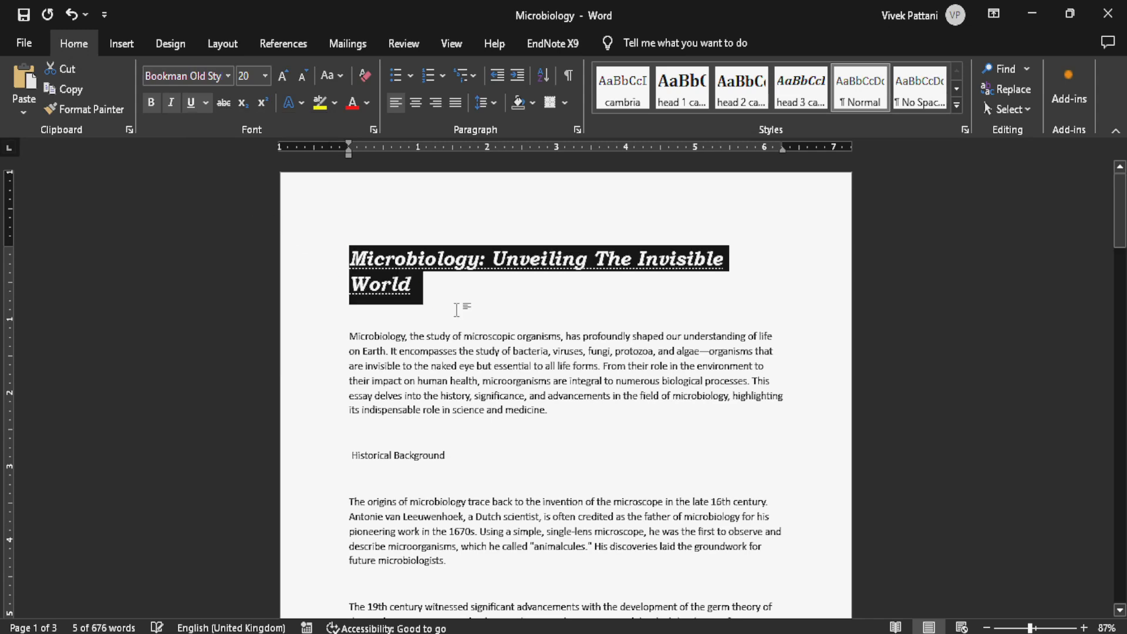
{"action": "left_click", "coordinate": [461, 311]}
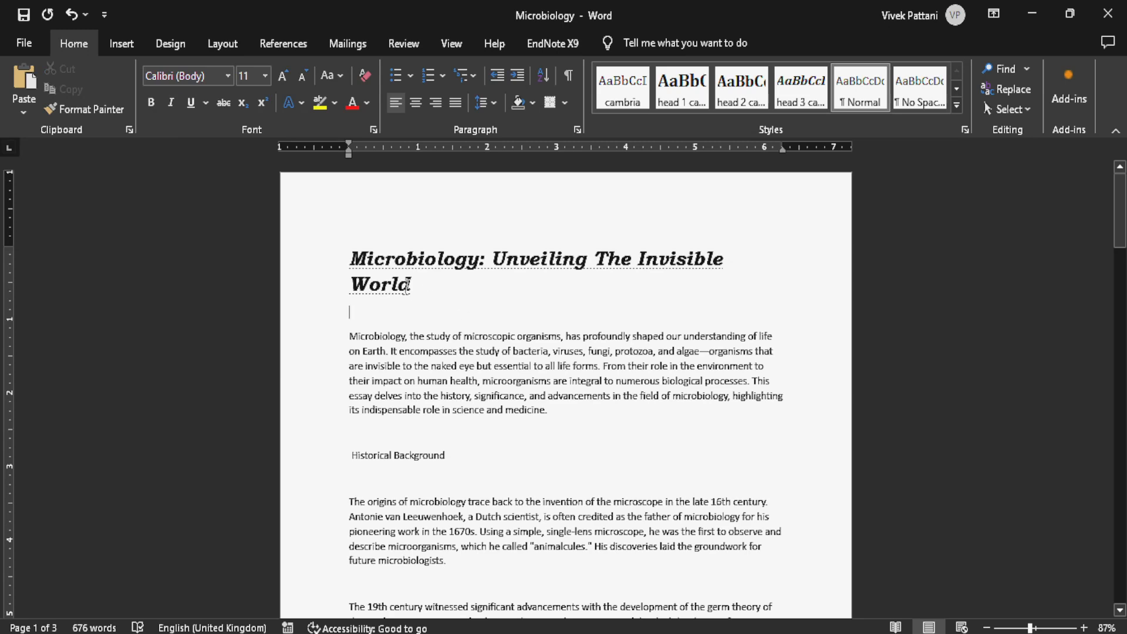
- Apply strikethrough to the title, and undo it
{"action": "left_click", "coordinate": [224, 104]}
{"action": "left_click_drag", "start_coordinate": [421, 288], "coordinate": [329, 257]}
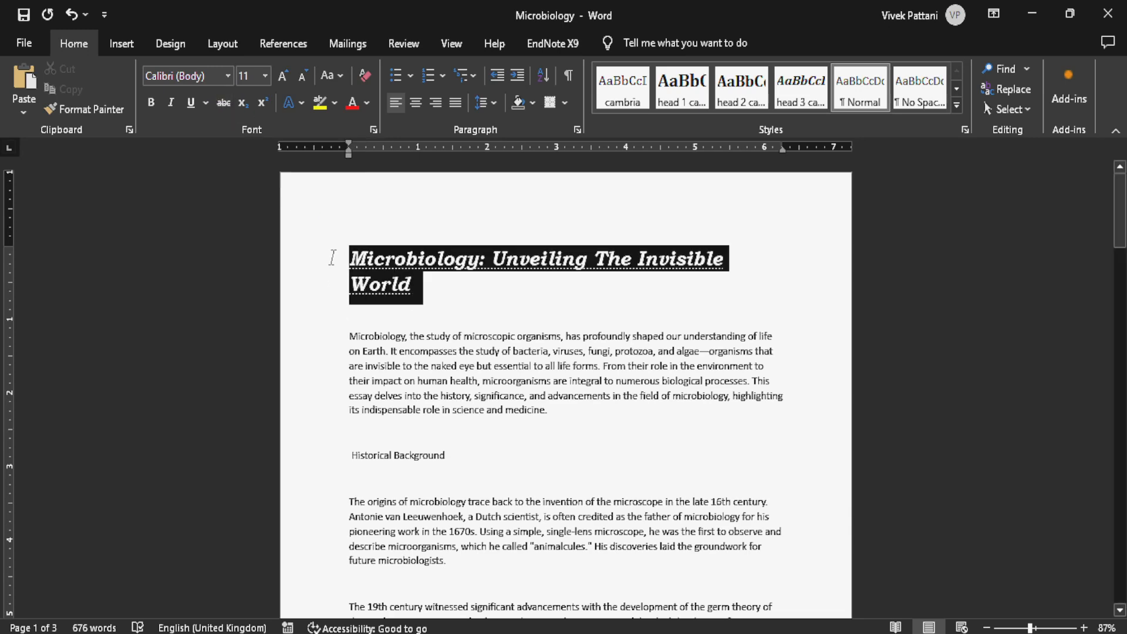
{"action": "left_click", "coordinate": [227, 107]}
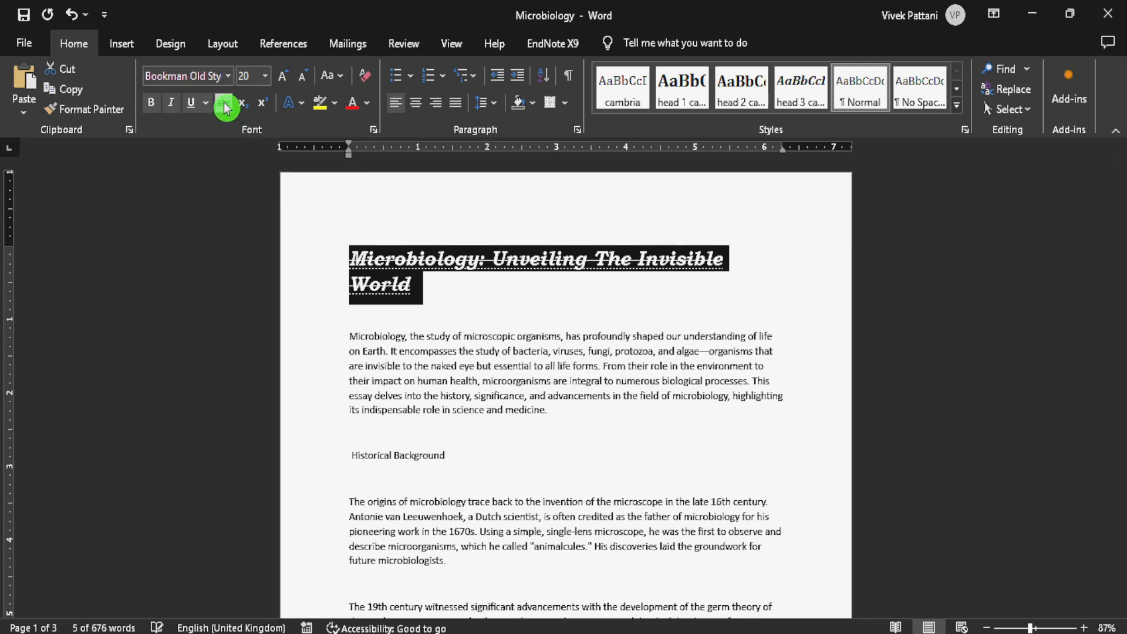
{"action": "left_click", "coordinate": [510, 303]}
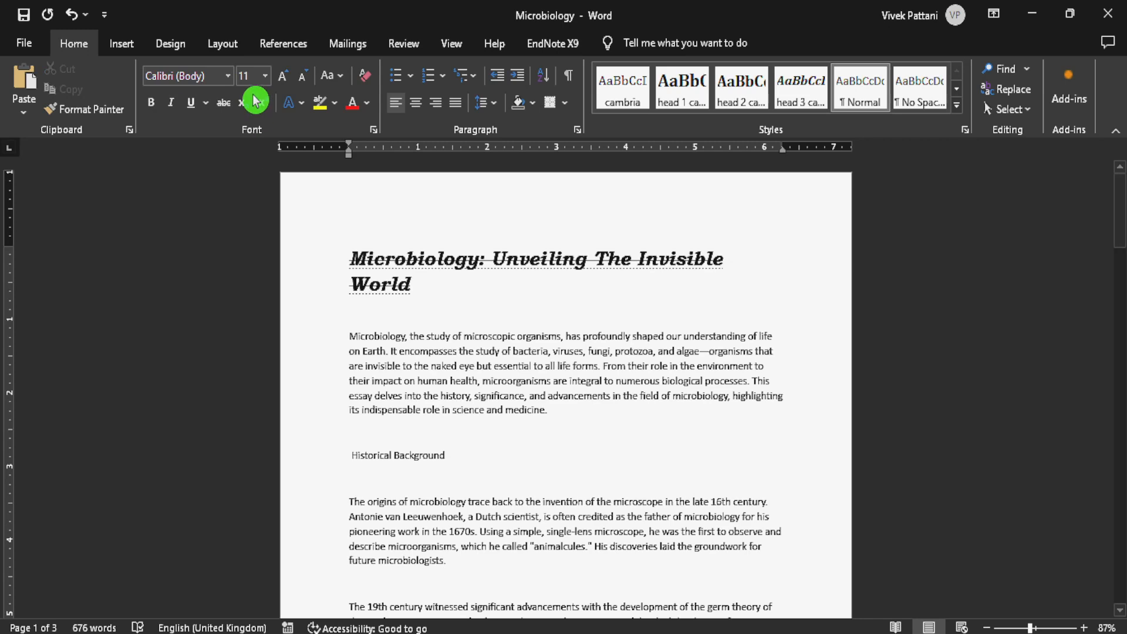
{"action": "left_click", "coordinate": [224, 108]}
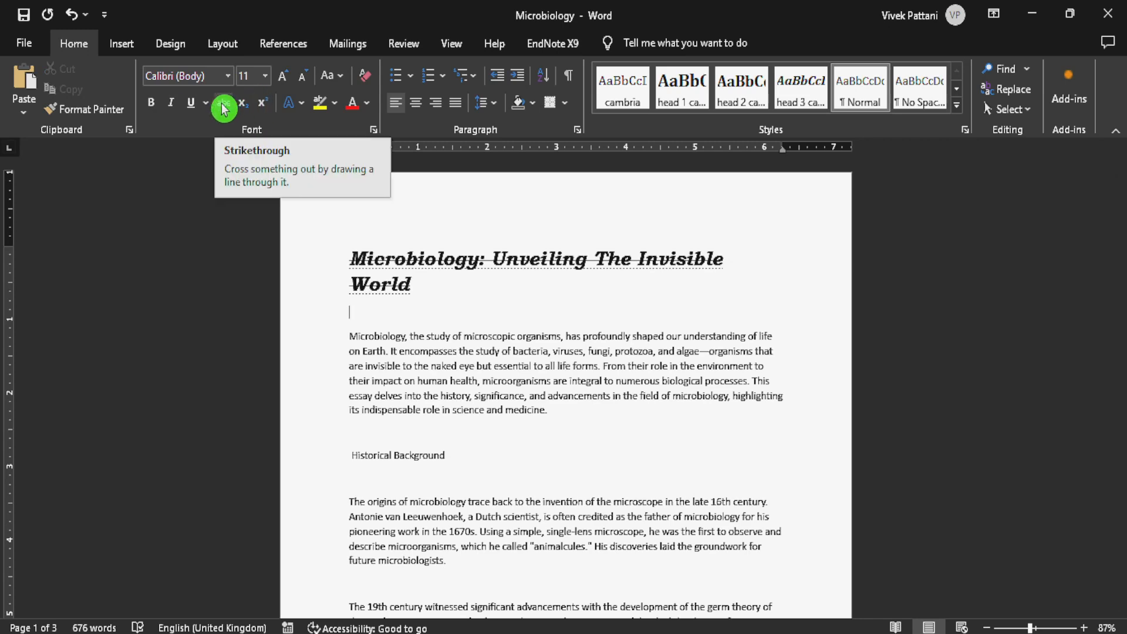
{"action": "left_click", "coordinate": [438, 297]}
{"action": "triple_click", "coordinate": [415, 292]}
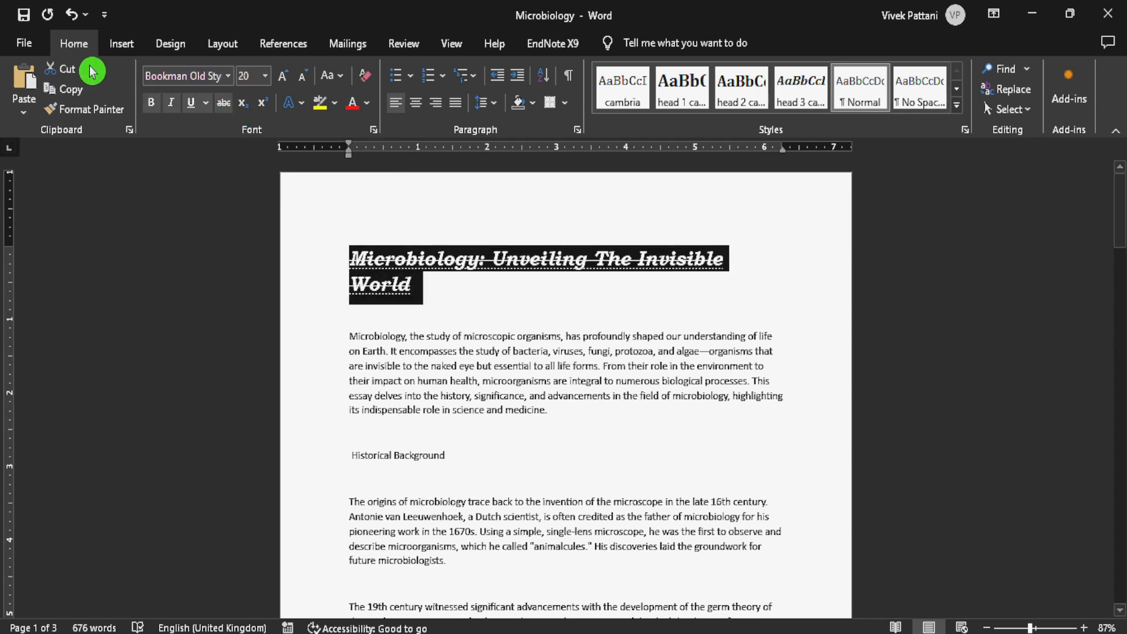
{"action": "left_click", "coordinate": [69, 19]}
- Enter H2SO4 on the blank line below the title, and format its 2 and 4 as subscript
{"action": "left_click", "coordinate": [374, 312]}
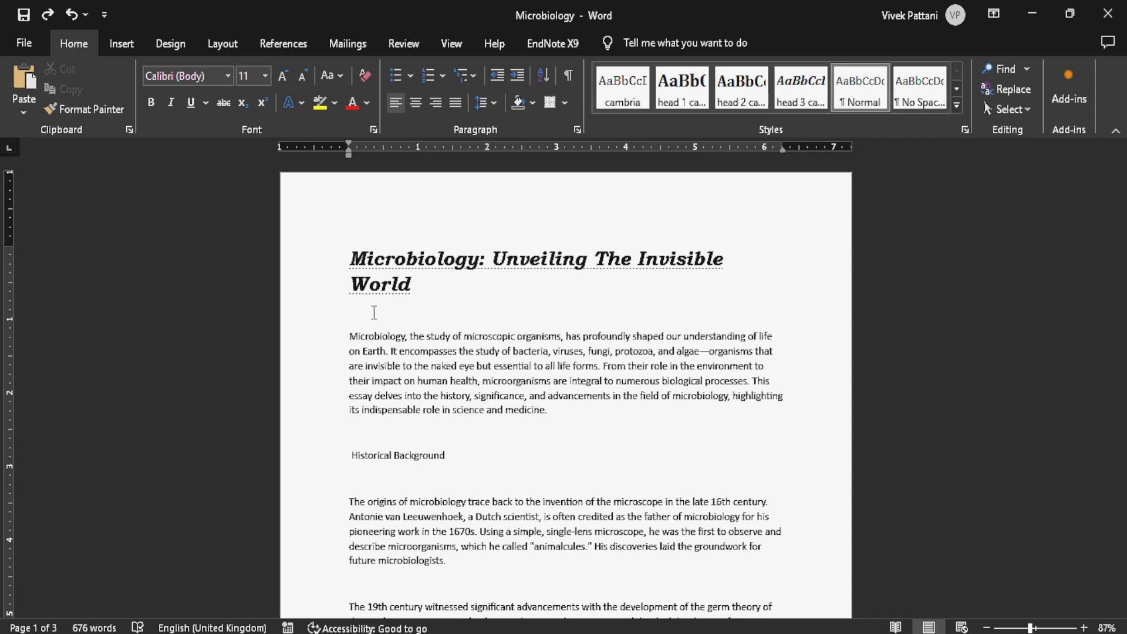
{"action": "type", "text": "H2SO4"}
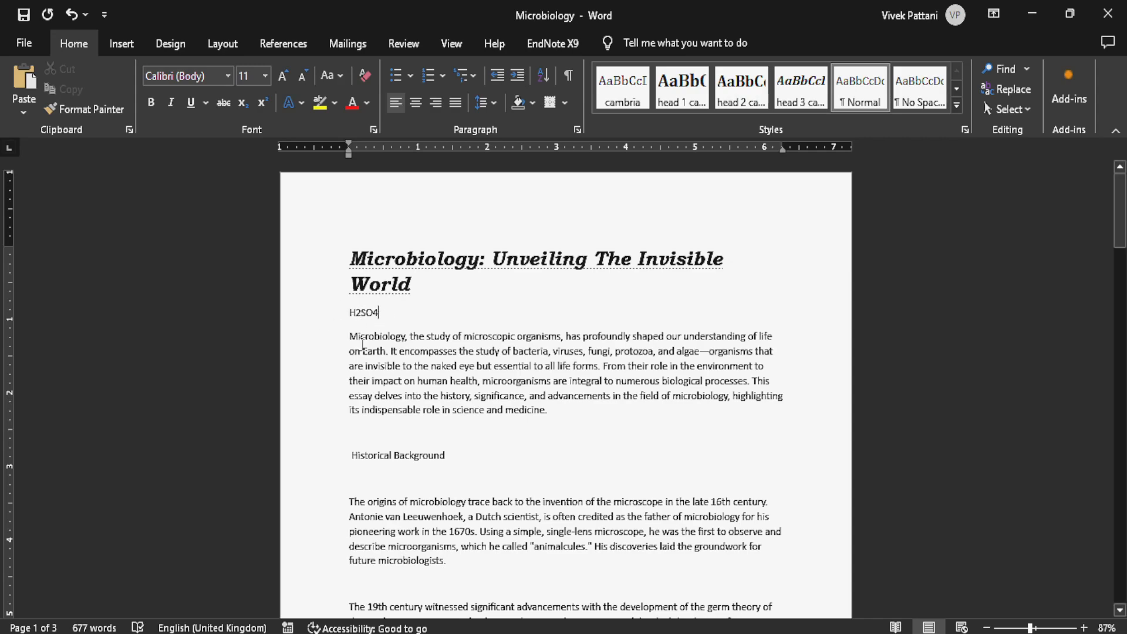
{"action": "scroll", "coordinate": [378, 317], "scroll_direction": "up", "scroll_amount": 7}
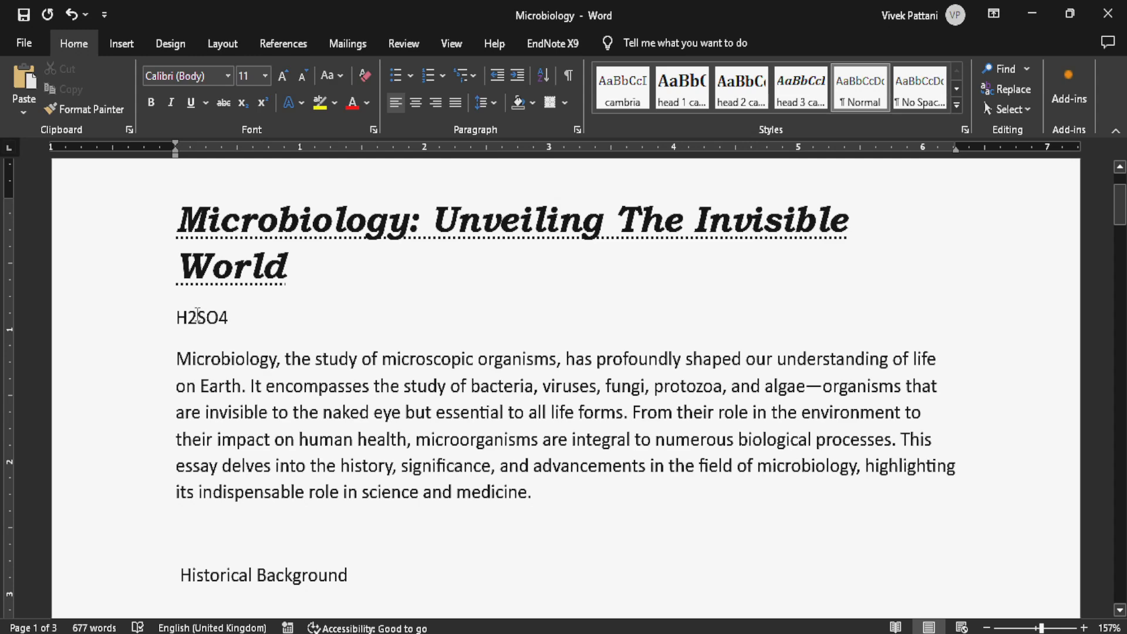
{"action": "left_click_drag", "start_coordinate": [197, 314], "coordinate": [186, 317]}
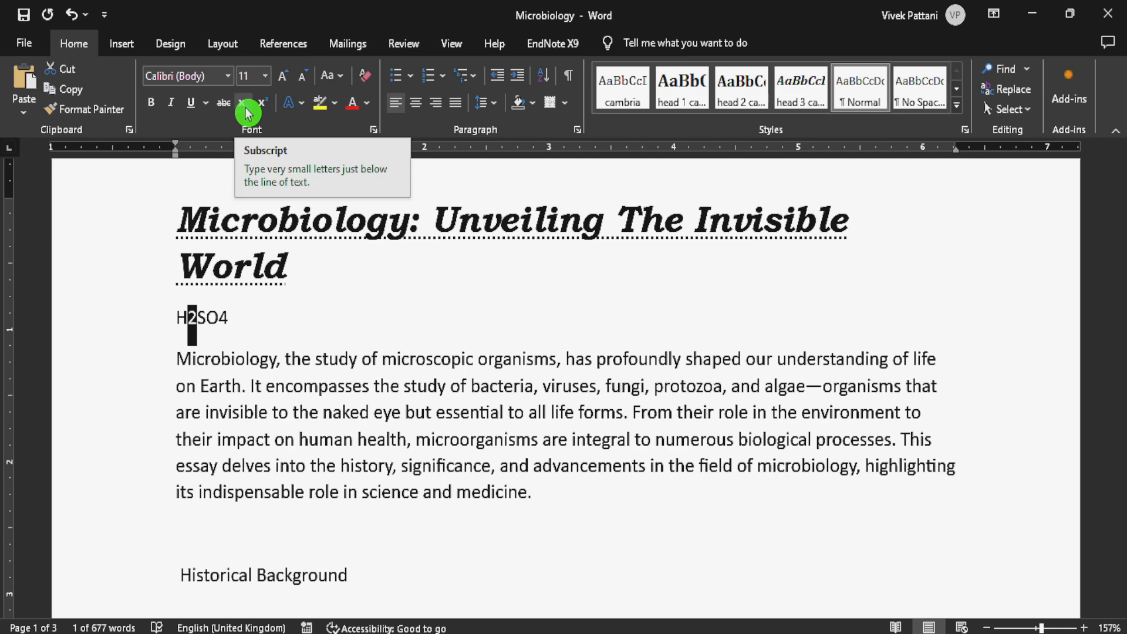
{"action": "left_click", "coordinate": [247, 111]}
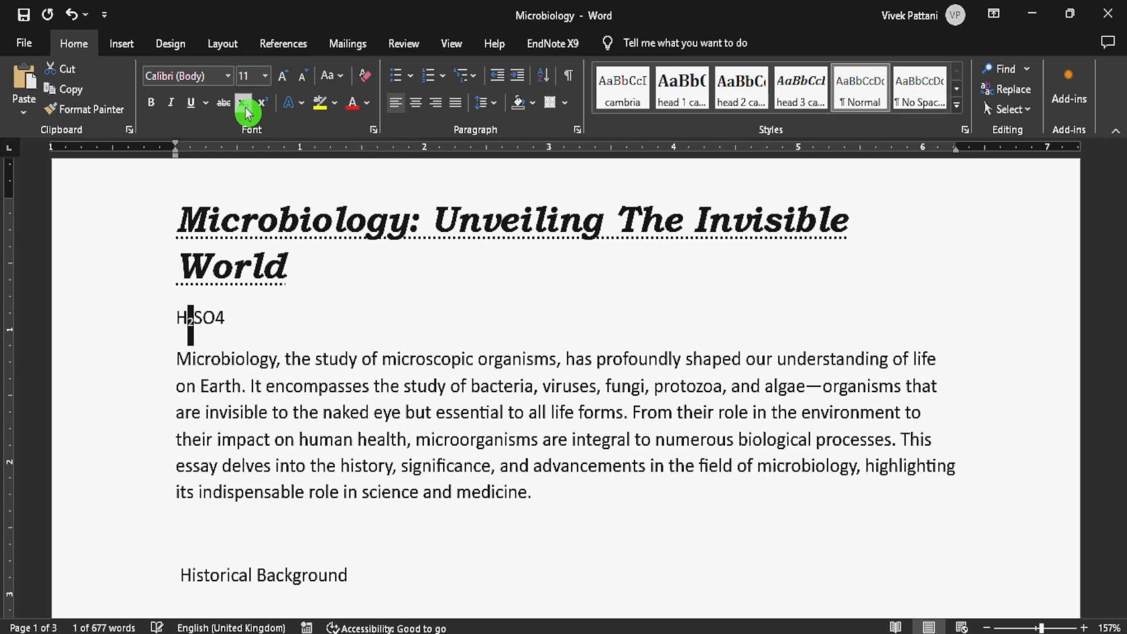
{"action": "left_click", "coordinate": [227, 324]}
{"action": "left_click_drag", "start_coordinate": [227, 324], "coordinate": [215, 322]}
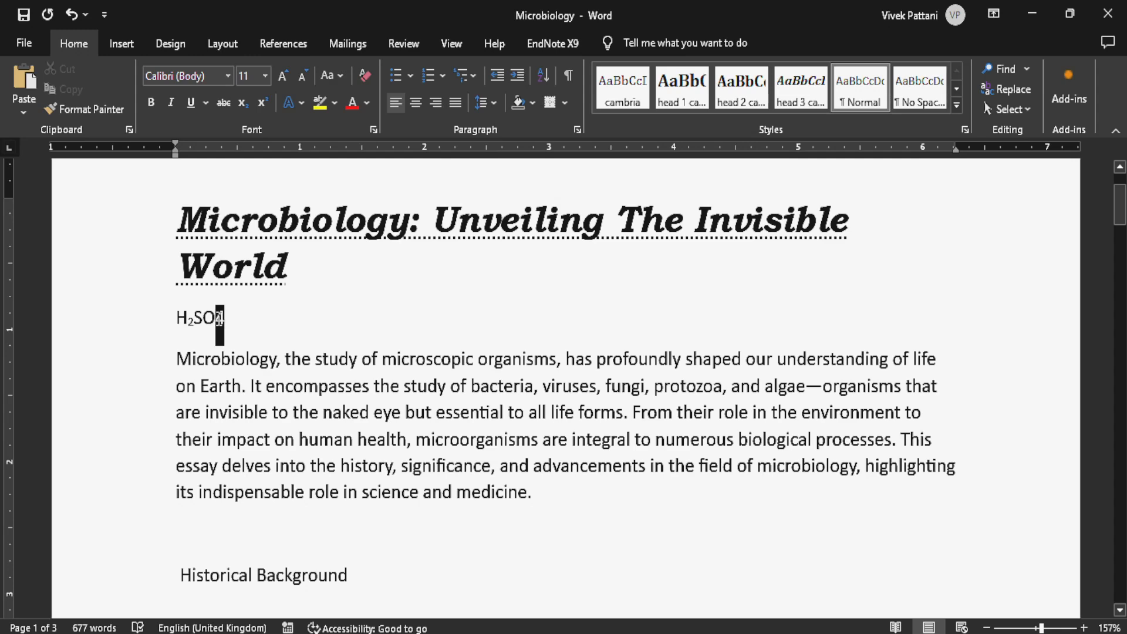
{"action": "left_click", "coordinate": [247, 110]}
{"action": "left_click", "coordinate": [305, 315]}
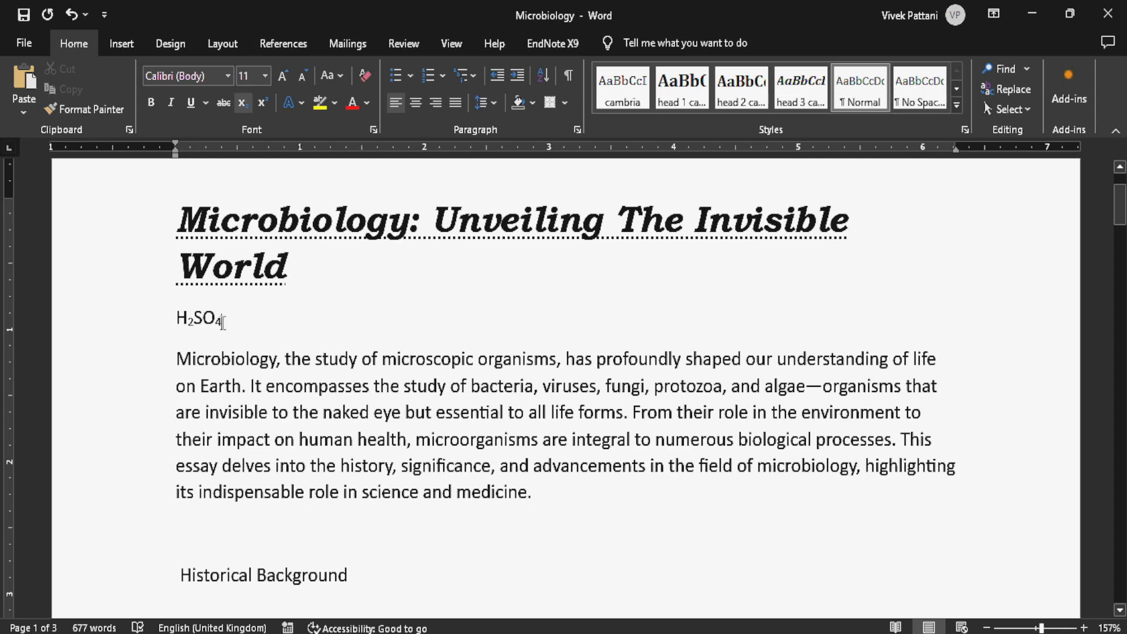
- Change the 4 at the end of the formula to superscript
{"action": "left_click_drag", "start_coordinate": [223, 322], "coordinate": [217, 322]}
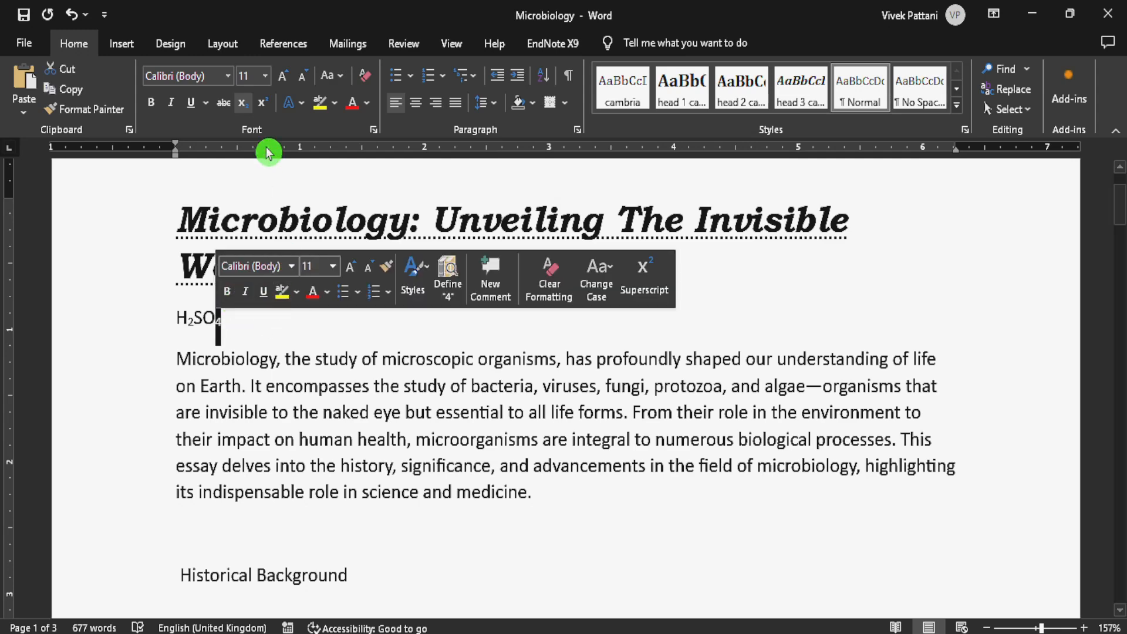
{"action": "left_click", "coordinate": [263, 111]}
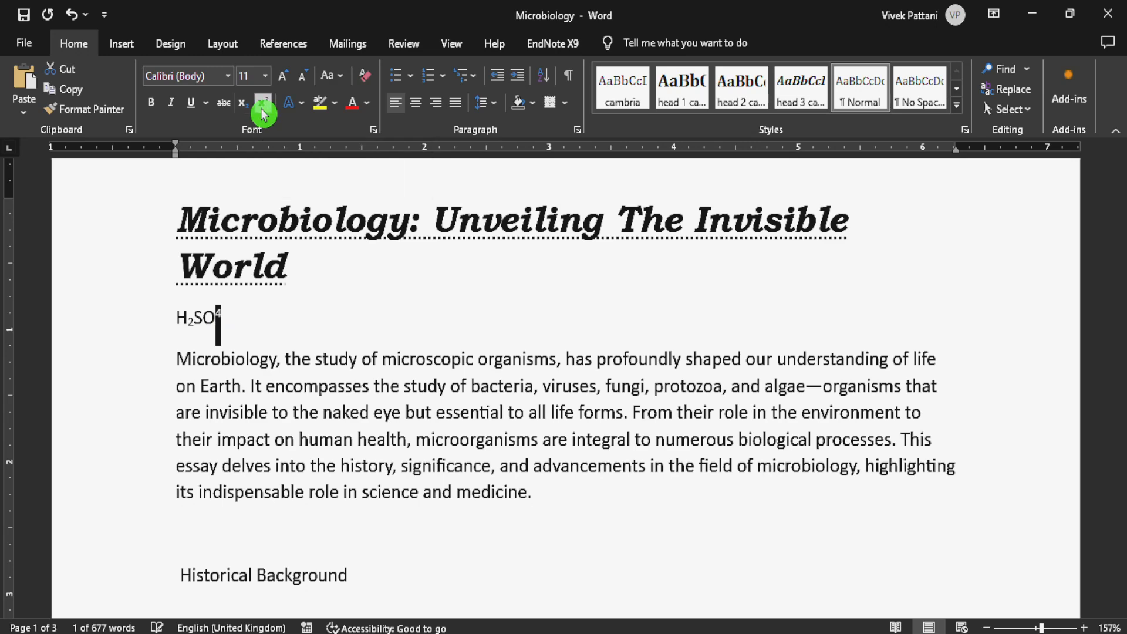
{"action": "left_click", "coordinate": [302, 329]}
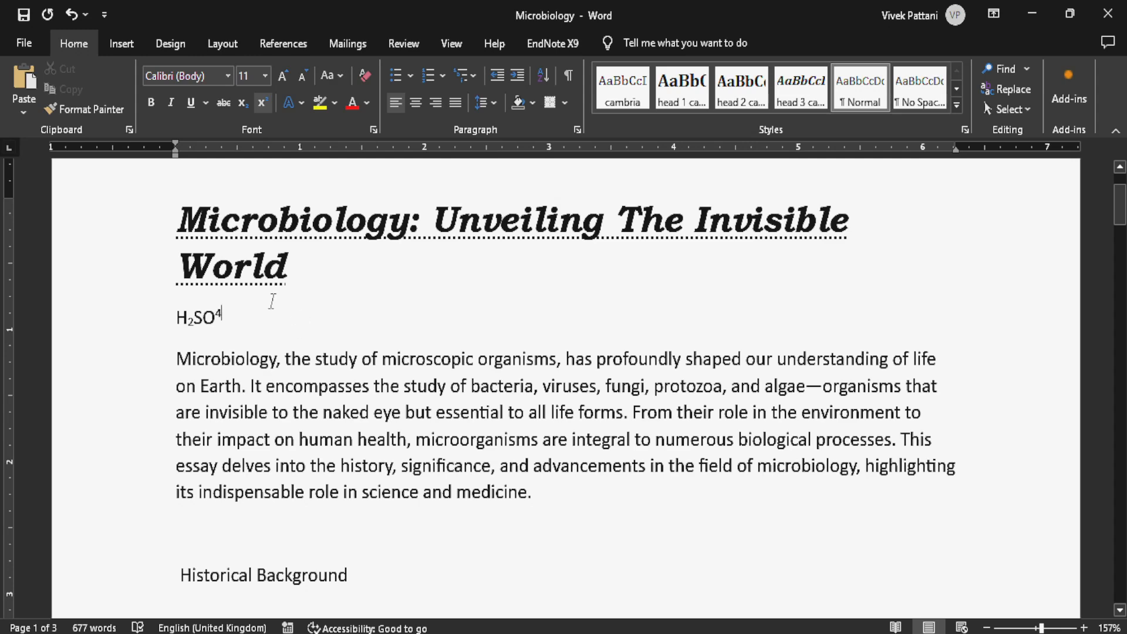
- Delete the H2SO4 formula together with its line below the title
{"action": "left_click_drag", "start_coordinate": [264, 321], "coordinate": [183, 327]}
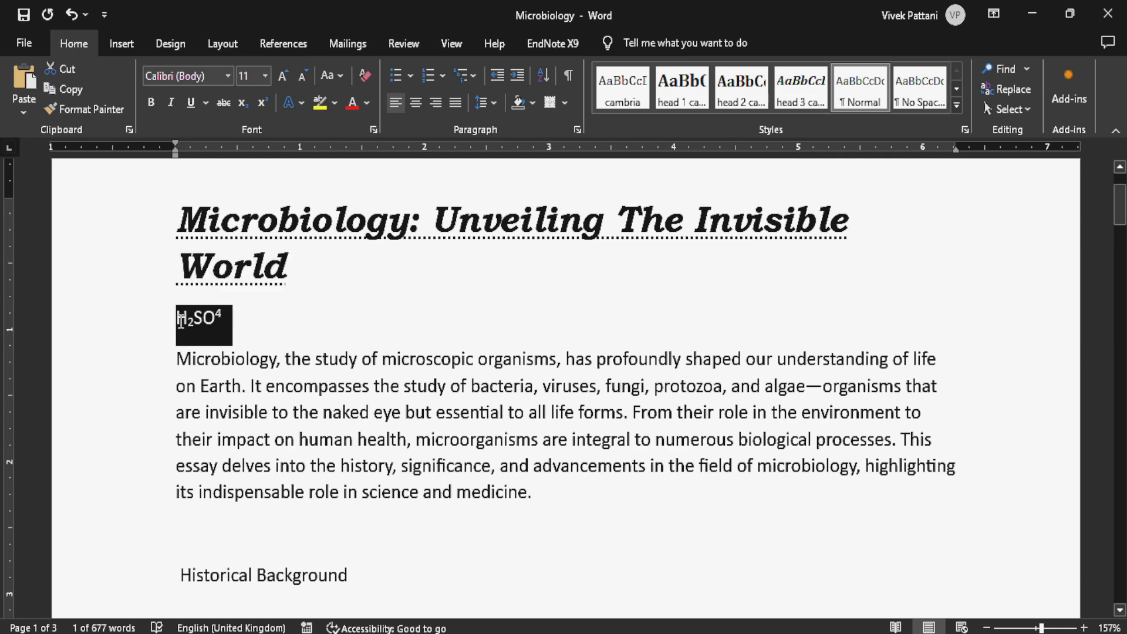
{"action": "key", "text": "Delete"}
{"action": "key", "text": "Delete"}
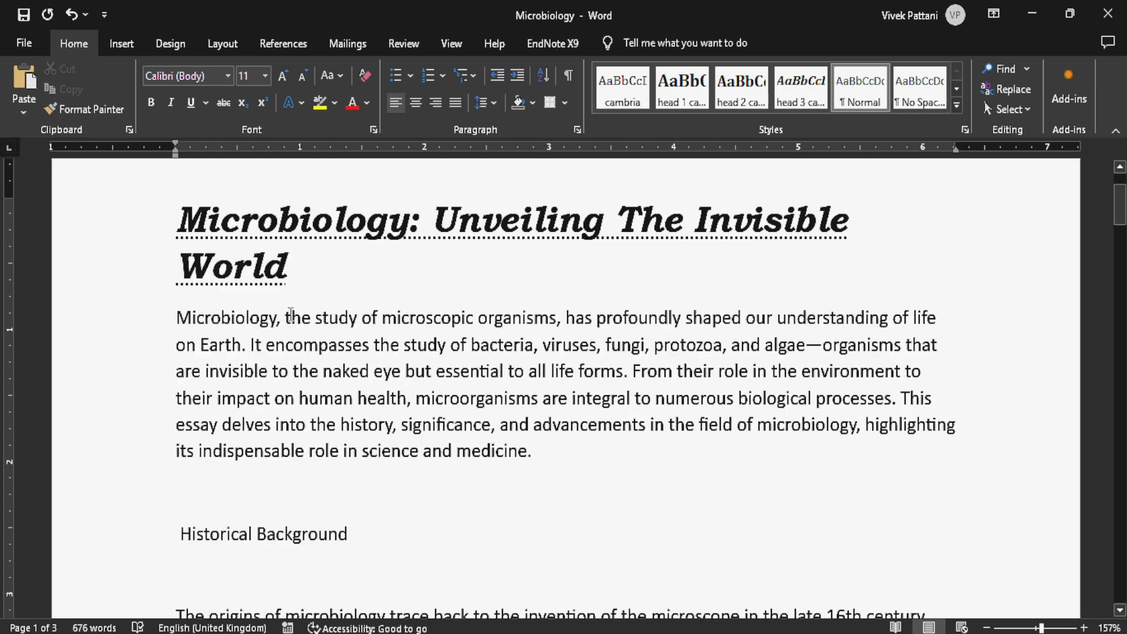
- Copy "Microbiology," from the start of the first paragraph and paste it on a new line below the title
{"action": "left_click_drag", "start_coordinate": [283, 318], "coordinate": [142, 324]}
{"action": "key", "text": "ctrl+c"}
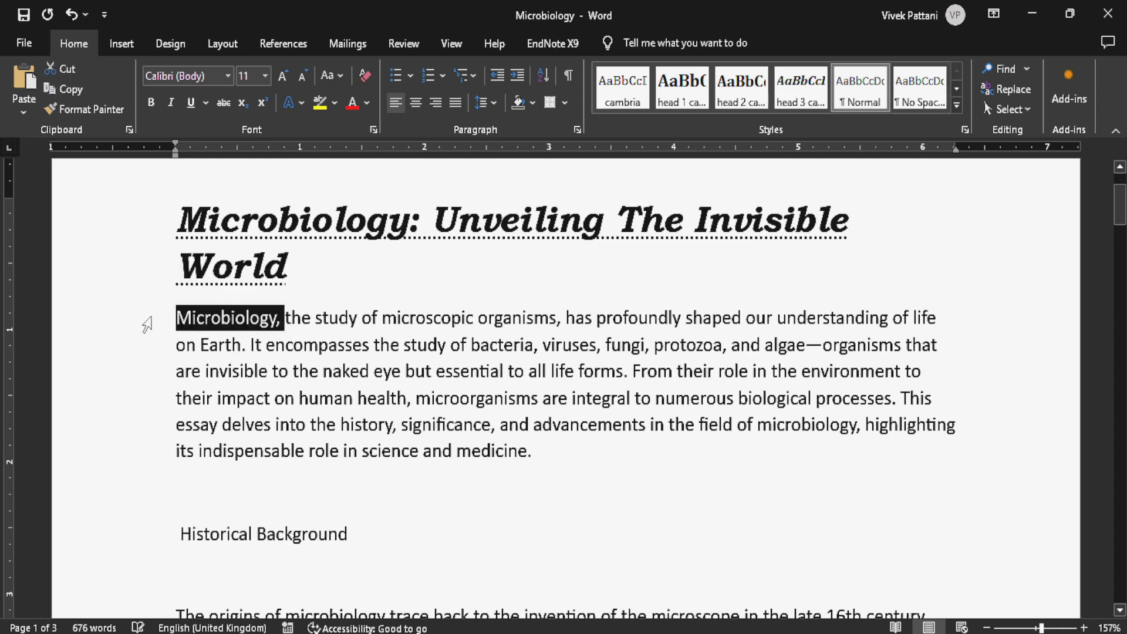
{"action": "left_click", "coordinate": [305, 286]}
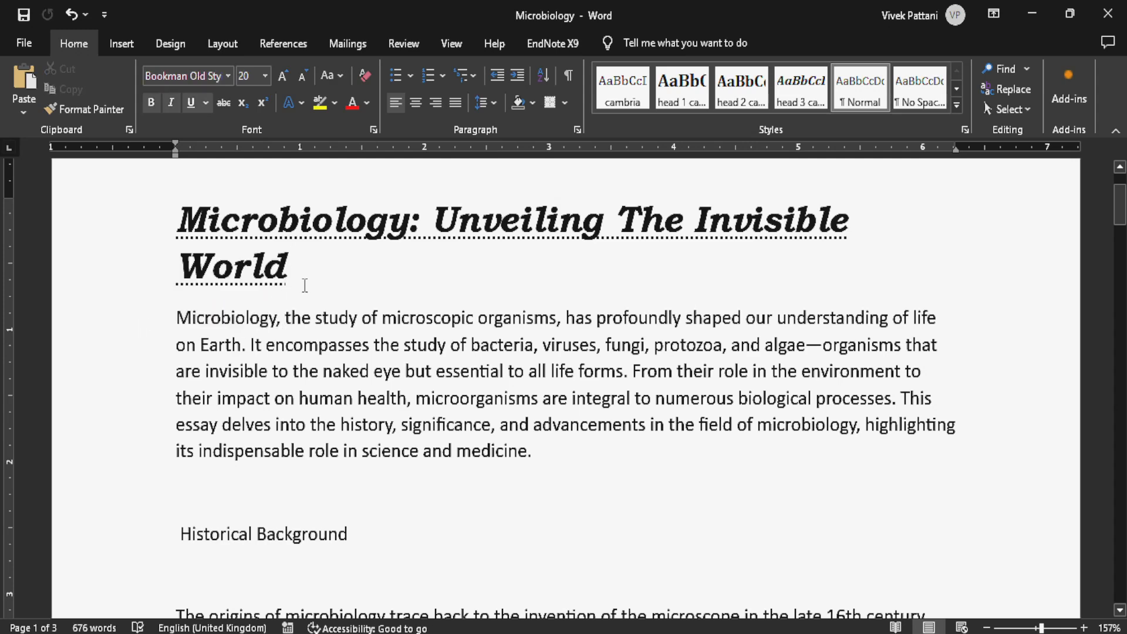
{"action": "key", "text": "Return"}
{"action": "key", "text": "ctrl+v"}
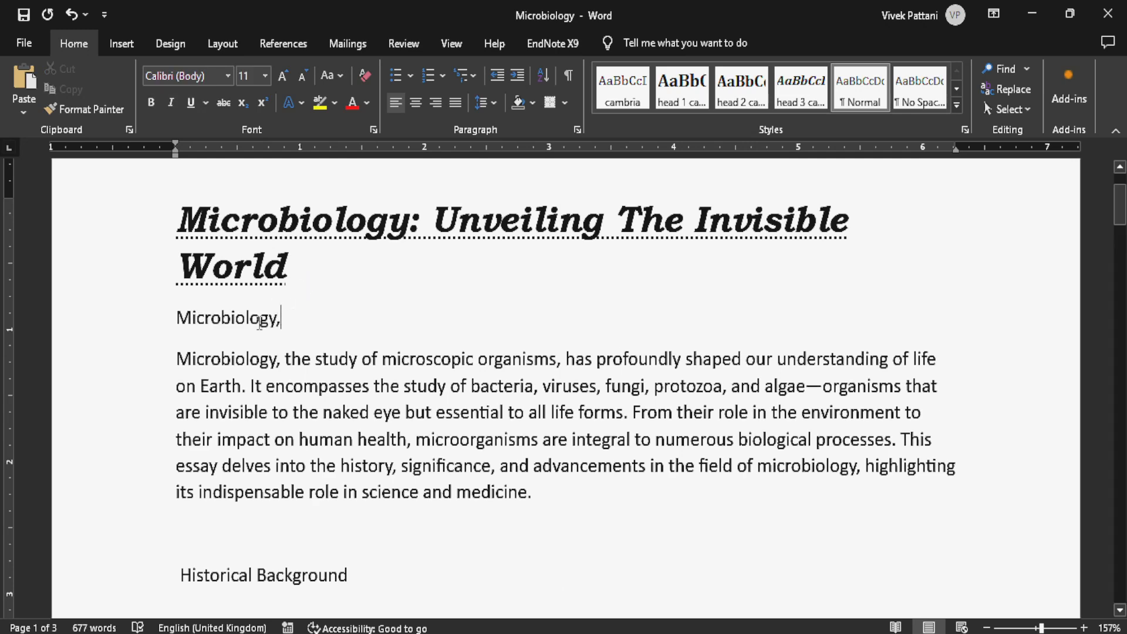
- Examine the text effect presets and the outline, shadow, reflection, glow, number style, ligature and stylistic set options for the "Microbiology," line below the title
{"action": "left_click", "coordinate": [170, 326]}
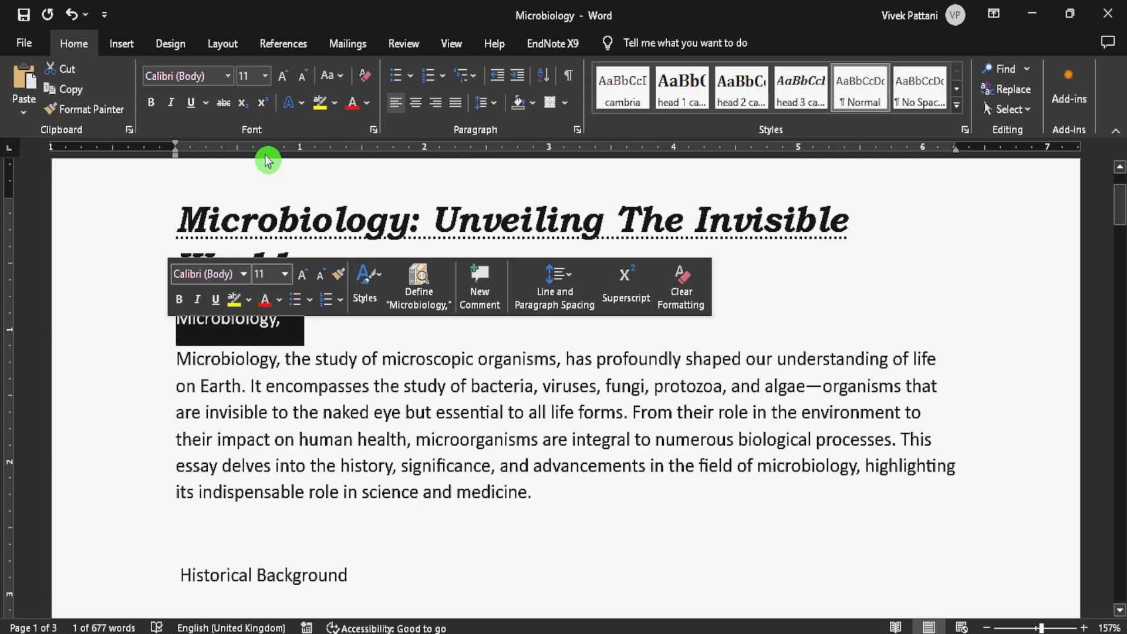
{"action": "left_click", "coordinate": [303, 103]}
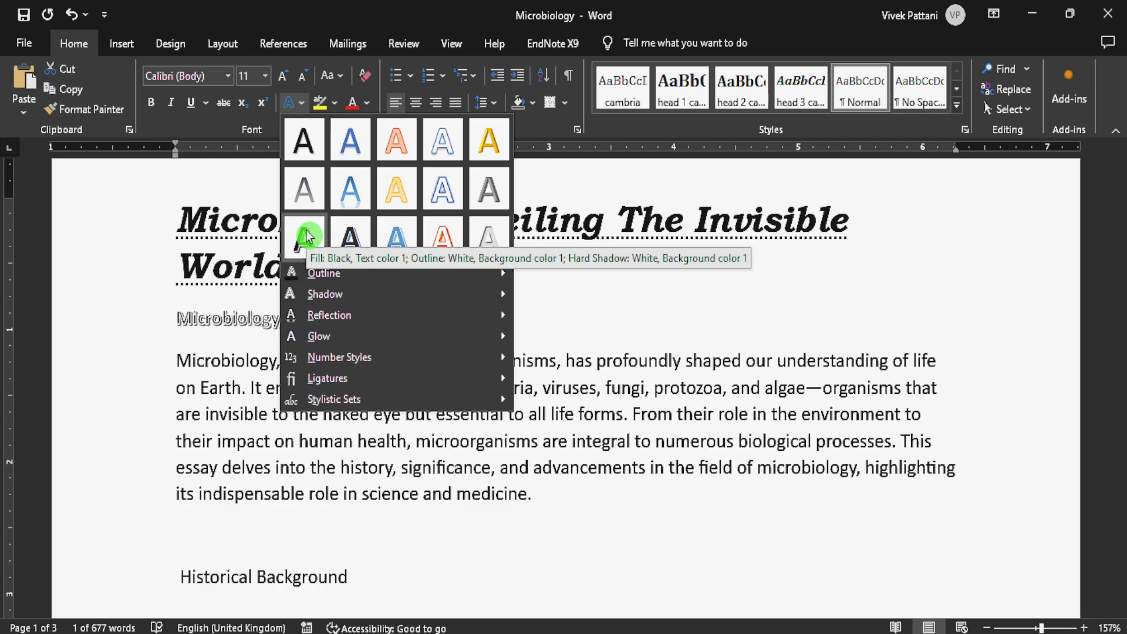
{"action": "scroll", "coordinate": [629, 403], "scroll_direction": "up", "scroll_amount": 4, "text": "ctrl"}
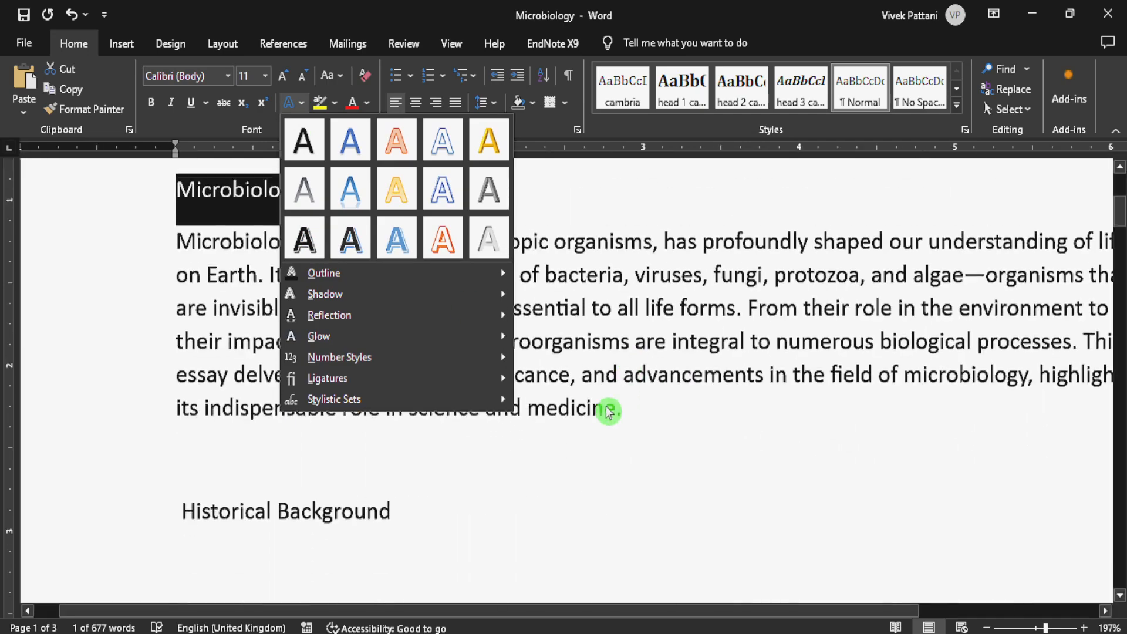
{"action": "left_click_drag", "start_coordinate": [370, 611], "coordinate": [486, 596]}
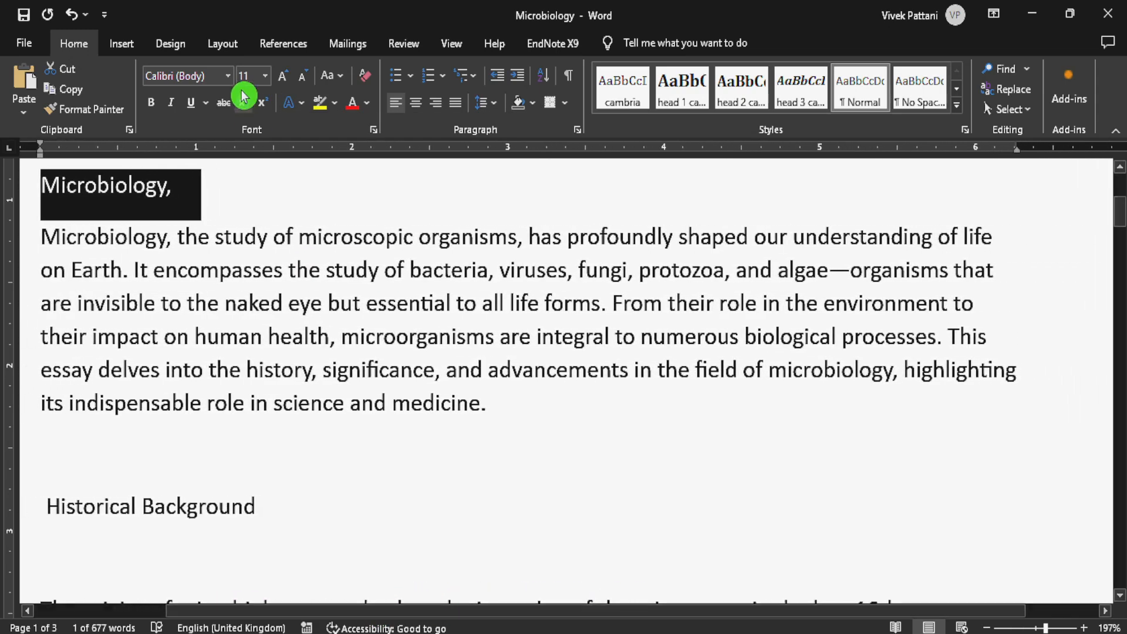
{"action": "left_click", "coordinate": [298, 103]}
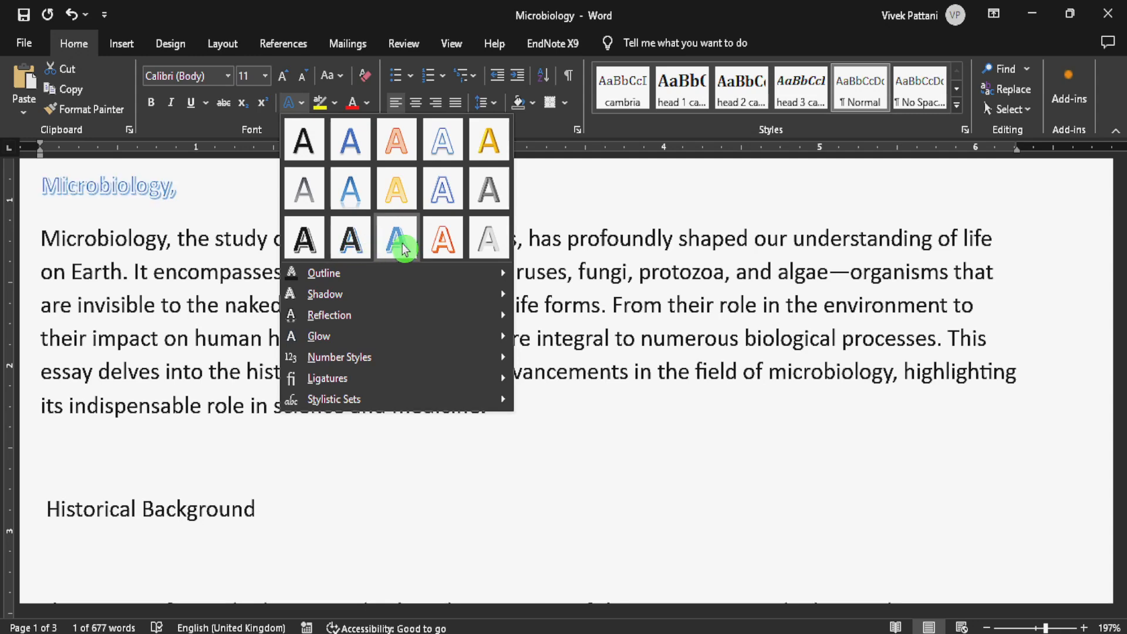
{"action": "mouse_move", "coordinate": [474, 275]}
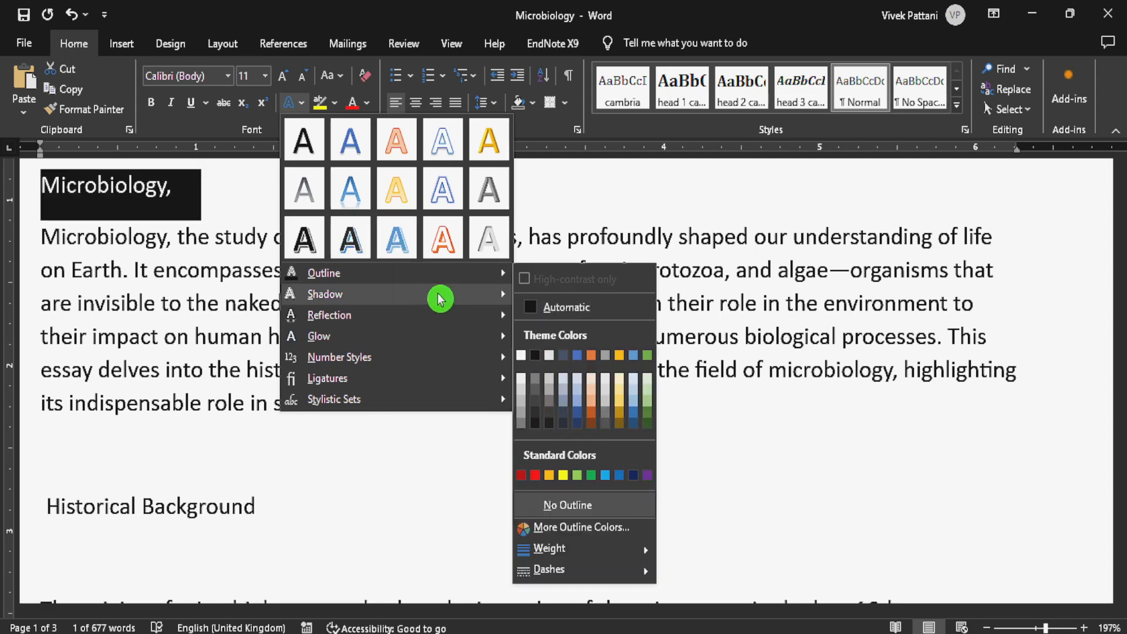
{"action": "mouse_move", "coordinate": [458, 294]}
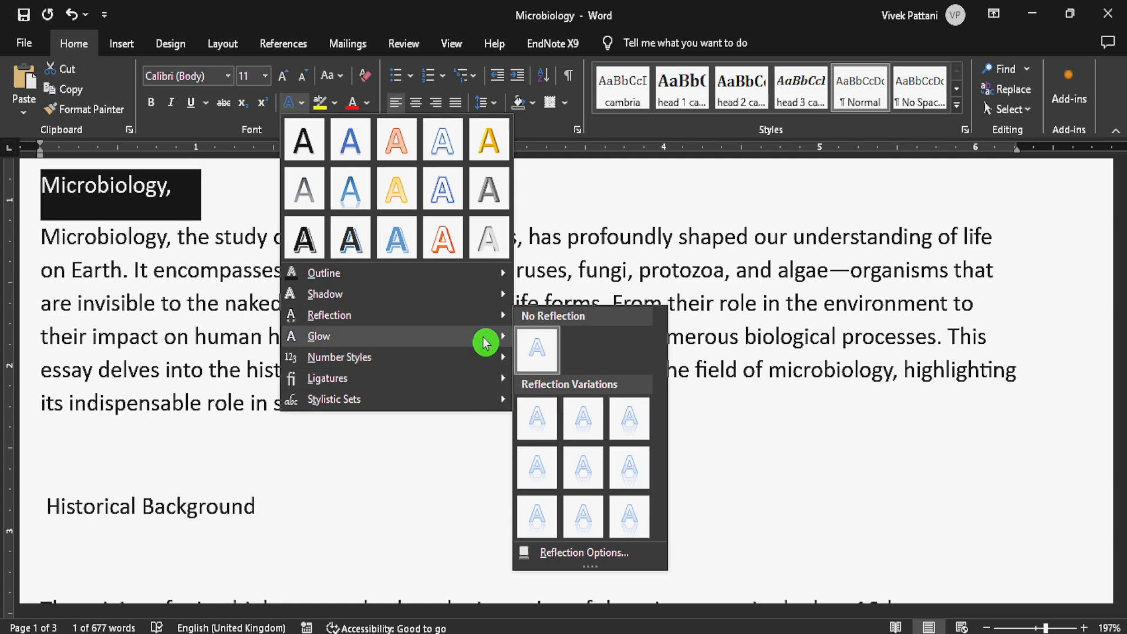
{"action": "mouse_move", "coordinate": [486, 338]}
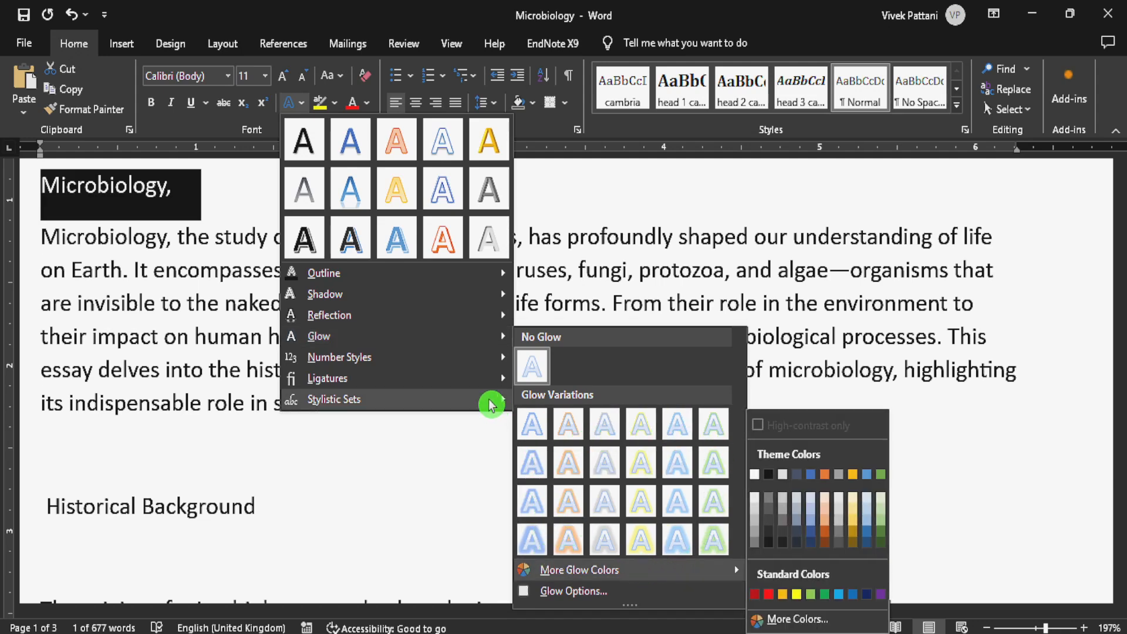
{"action": "mouse_move", "coordinate": [490, 366]}
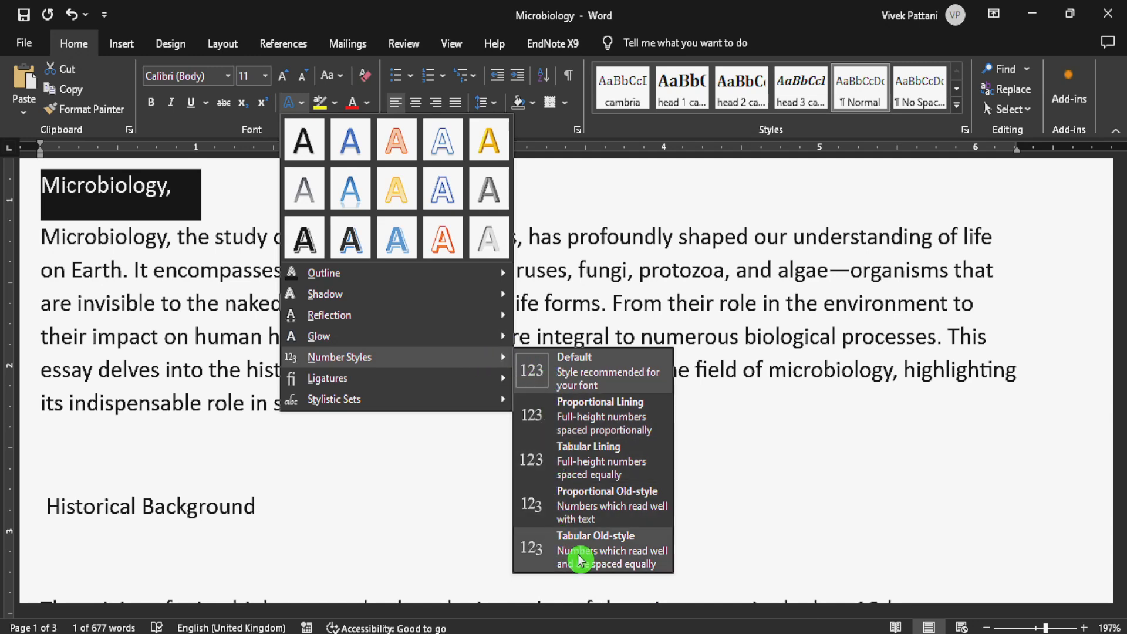
{"action": "mouse_move", "coordinate": [479, 389]}
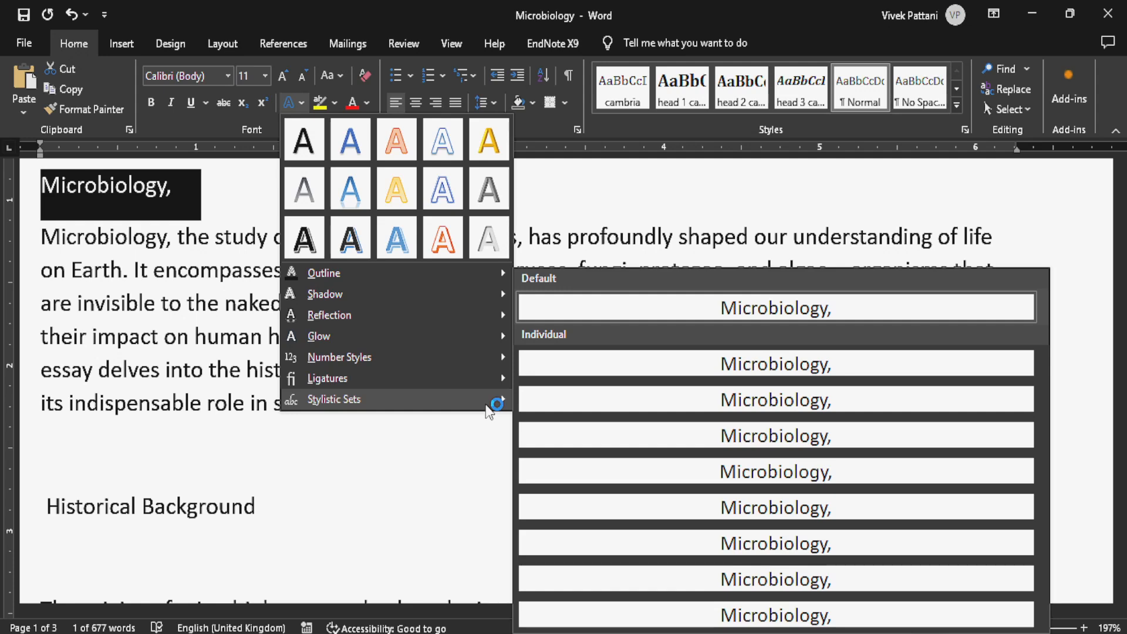
{"action": "left_click", "coordinate": [487, 405]}
{"action": "left_click", "coordinate": [263, 210]}
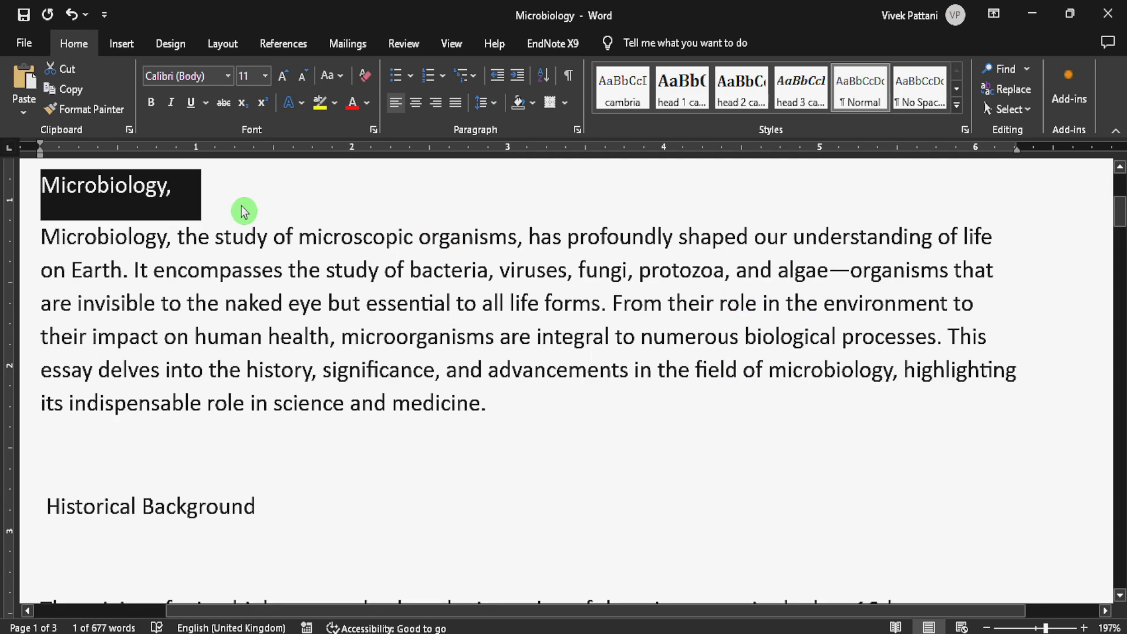
{"action": "left_click", "coordinate": [199, 197]}
- Highlight the title "Microbiology: Unveiling The Invisible World" in yellow
{"action": "scroll", "coordinate": [199, 197], "scroll_direction": "up", "scroll_amount": 4}
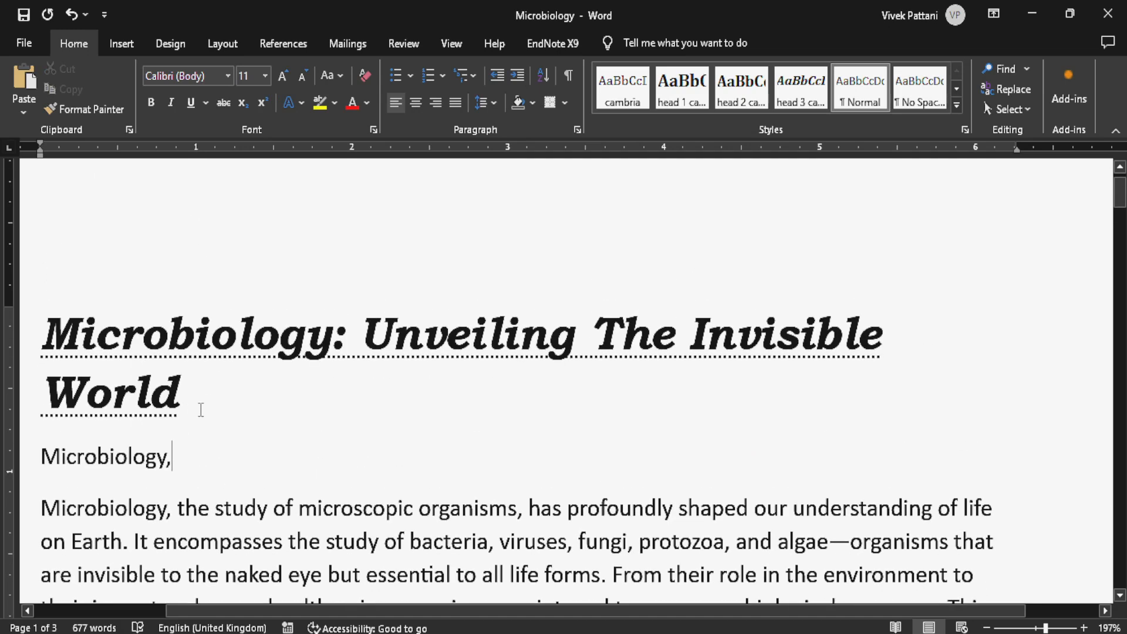
{"action": "left_click_drag", "start_coordinate": [182, 391], "coordinate": [262, 125]}
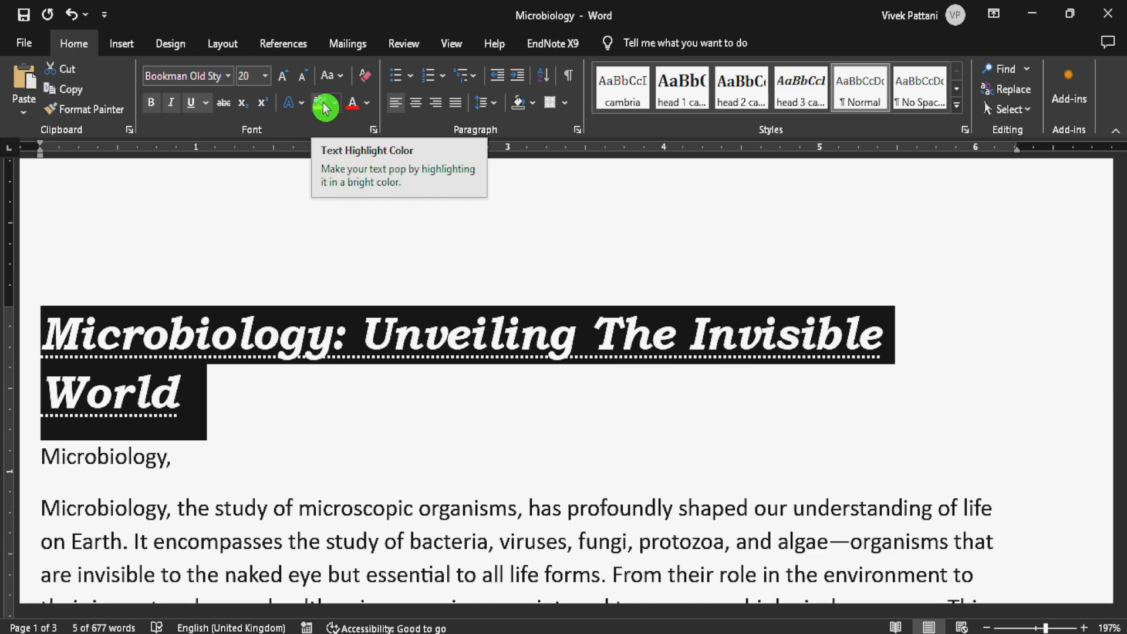
{"action": "left_click", "coordinate": [322, 108]}
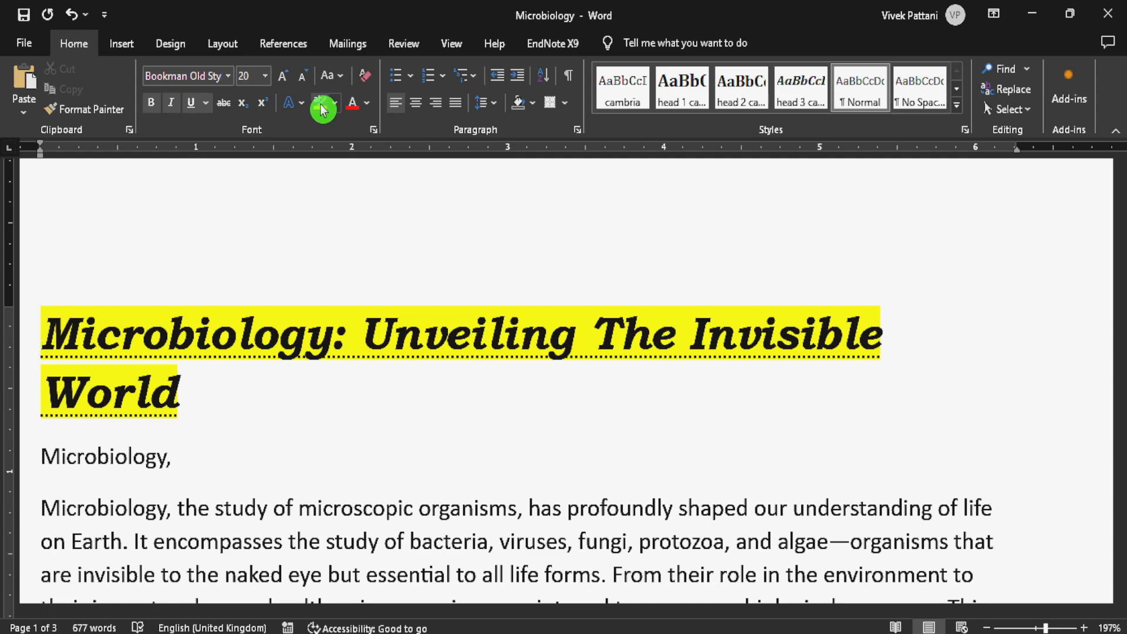
- Change the title's highlight to bright green and stop highlighting
{"action": "left_click", "coordinate": [338, 104]}
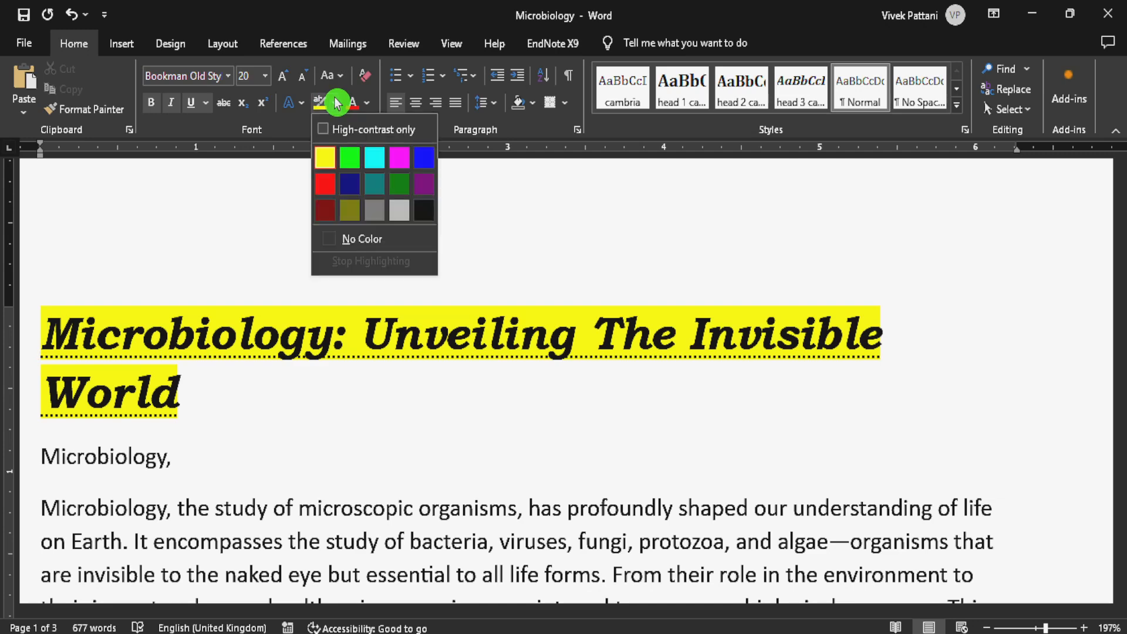
{"action": "left_click", "coordinate": [323, 130]}
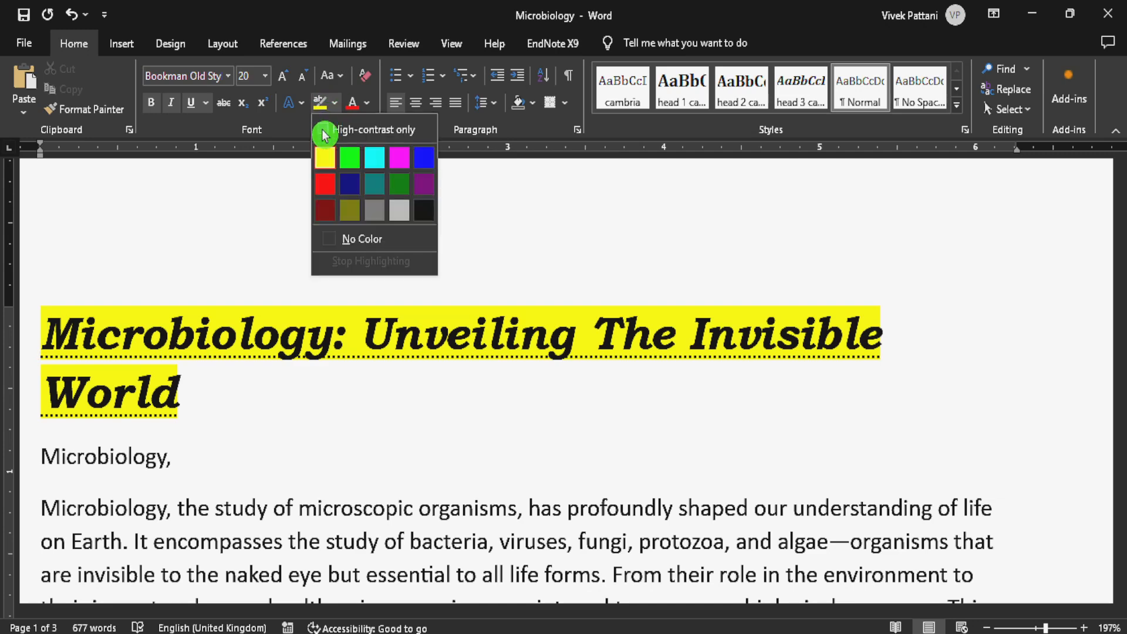
{"action": "left_click", "coordinate": [323, 130]}
{"action": "left_click", "coordinate": [350, 157]}
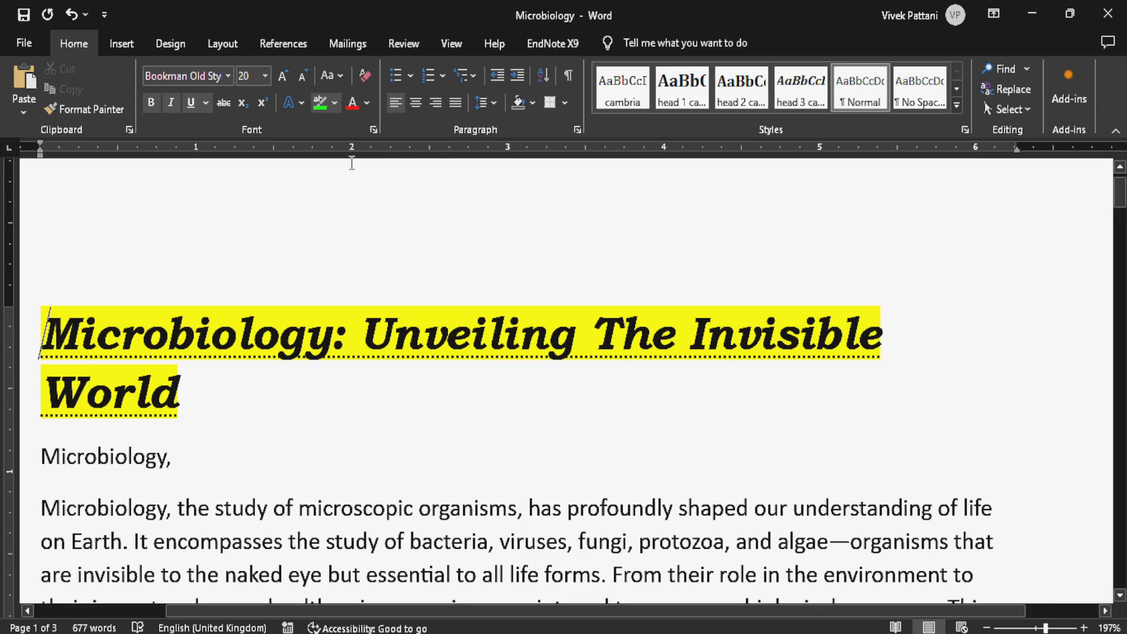
{"action": "triple_click", "coordinate": [179, 391]}
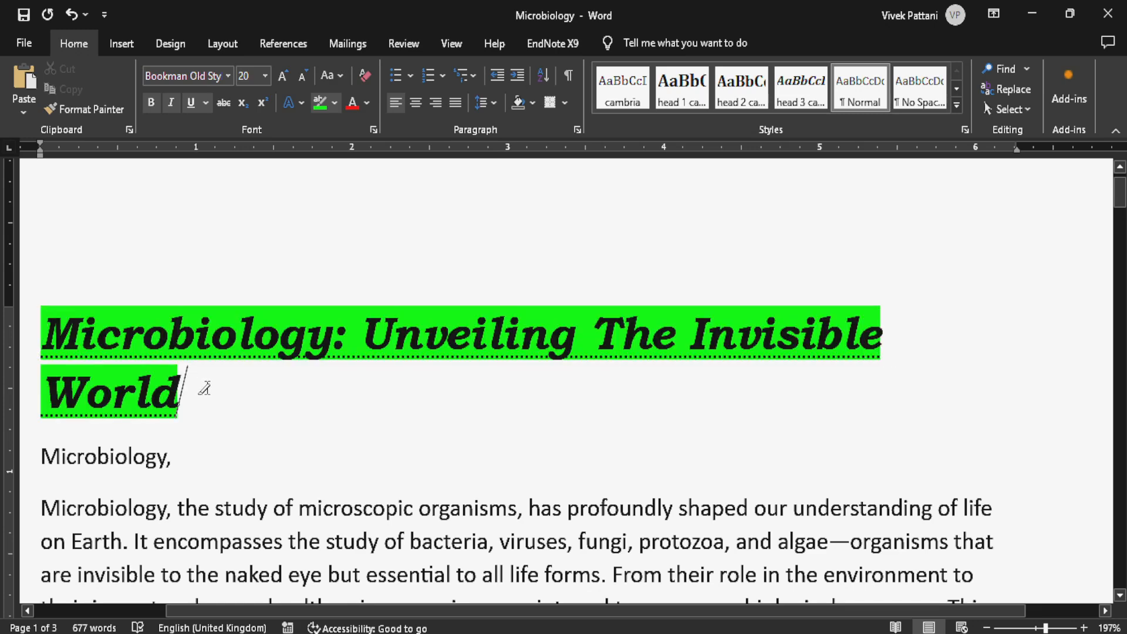
{"action": "key", "text": "Escape"}
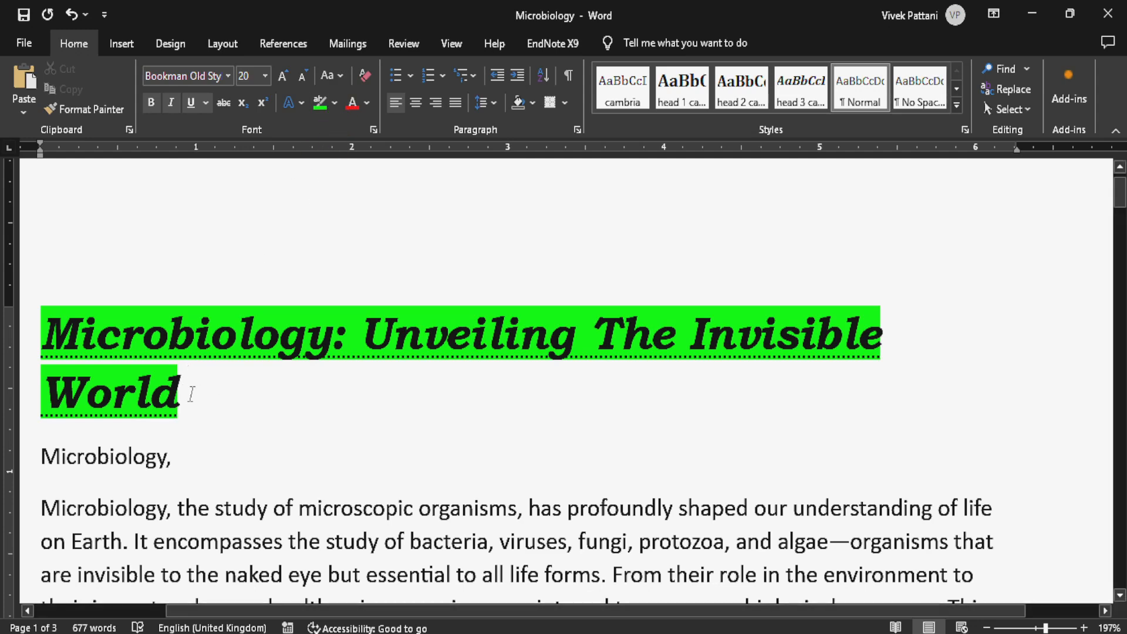
- Remove the highlight color from the whole title
{"action": "triple_click", "coordinate": [164, 390]}
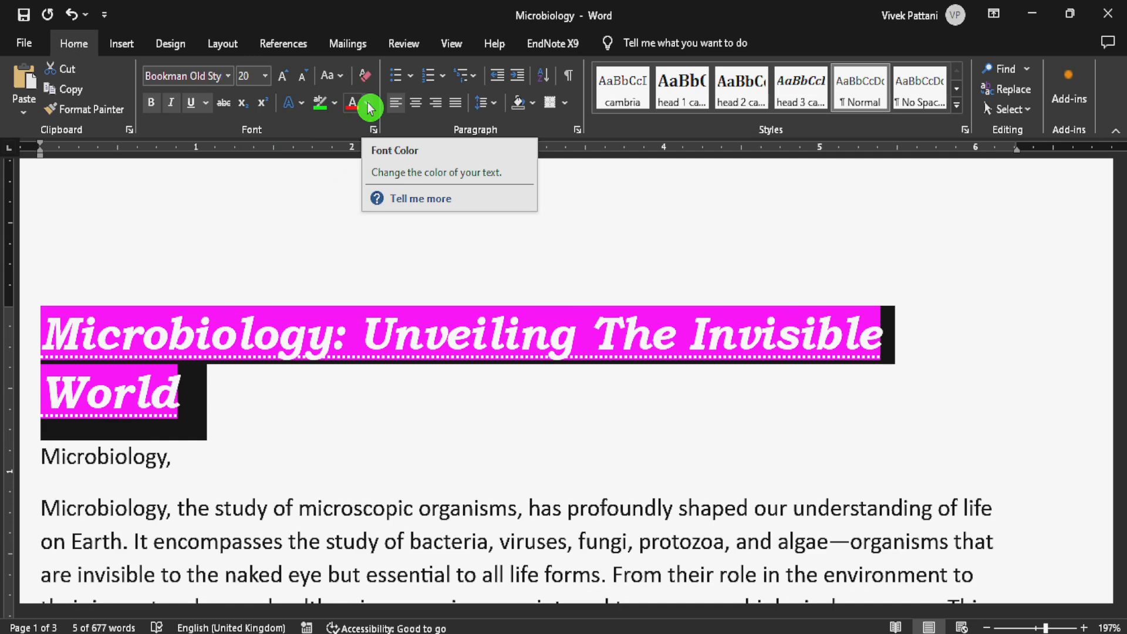
{"action": "left_click", "coordinate": [336, 104]}
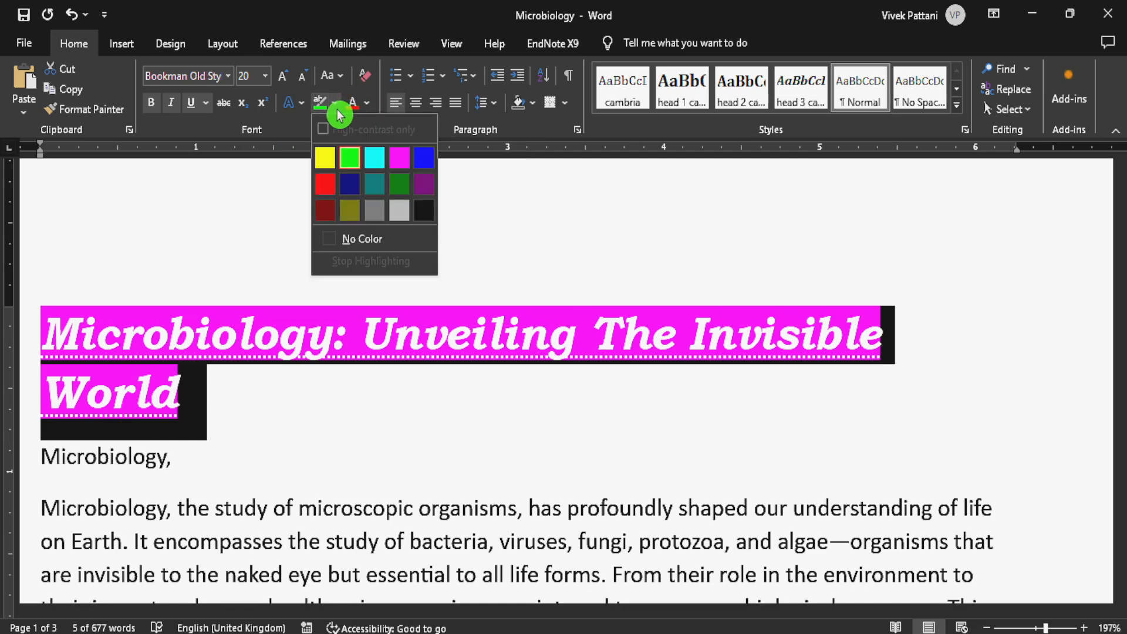
{"action": "left_click", "coordinate": [350, 239]}
{"action": "left_click", "coordinate": [317, 320]}
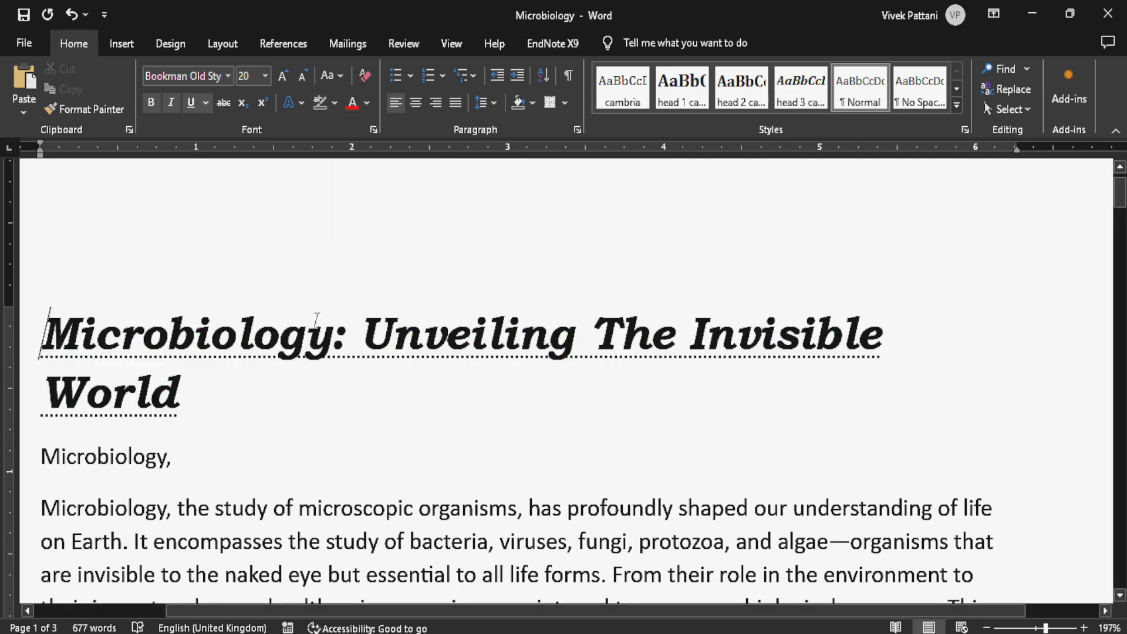
- Set the font color of the title to the standard Dark Red
{"action": "triple_click", "coordinate": [208, 409]}
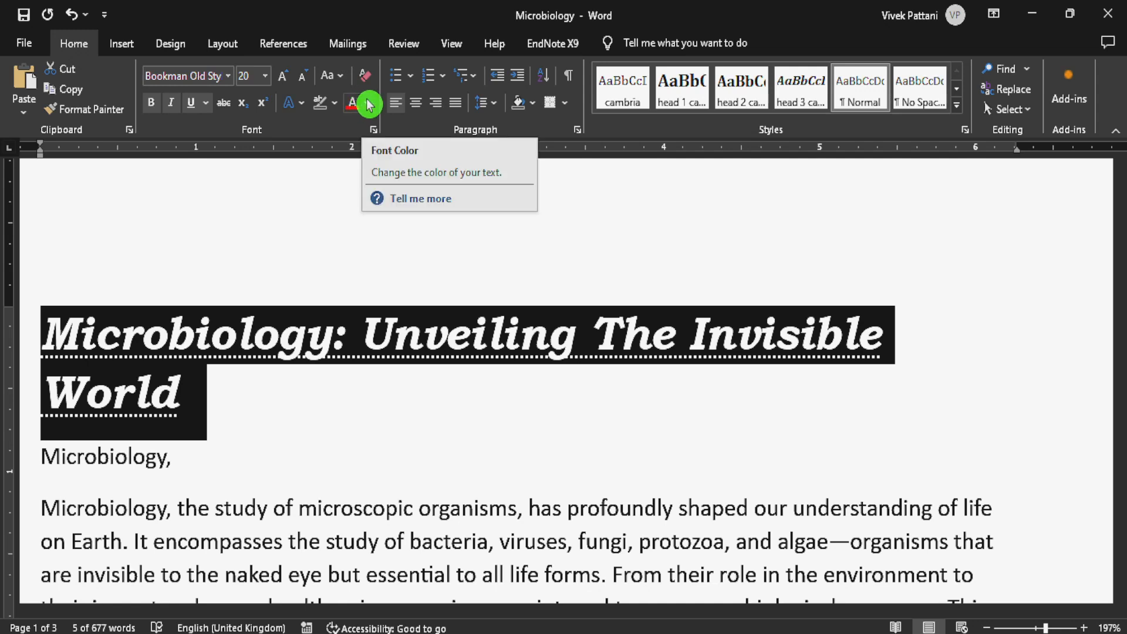
{"action": "left_click", "coordinate": [369, 104]}
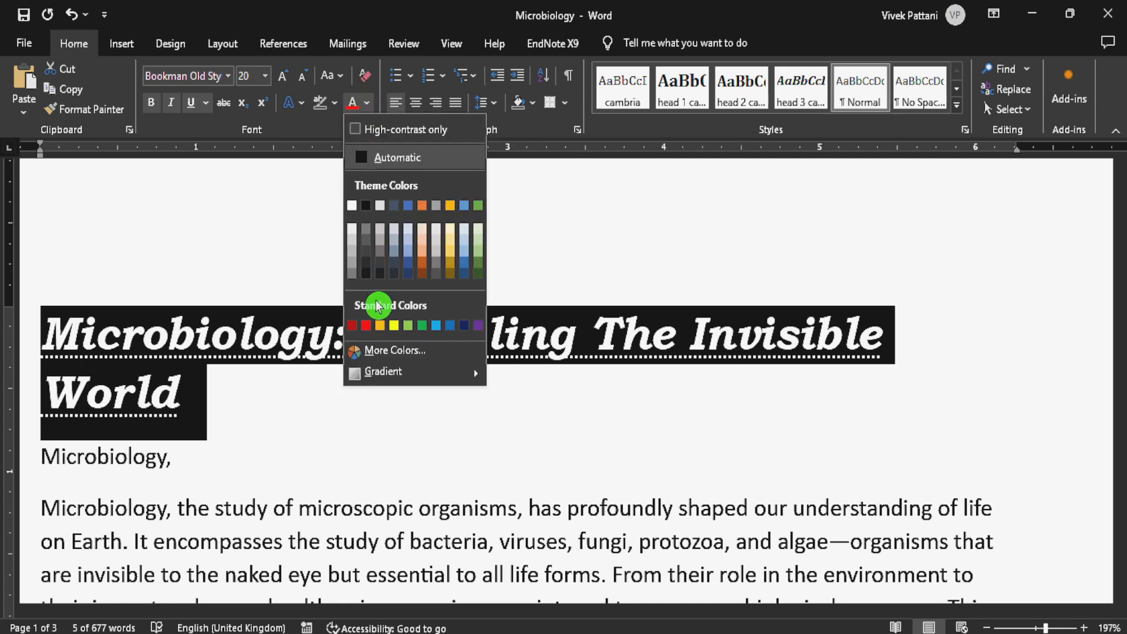
{"action": "left_click", "coordinate": [356, 327]}
{"action": "left_click", "coordinate": [259, 411]}
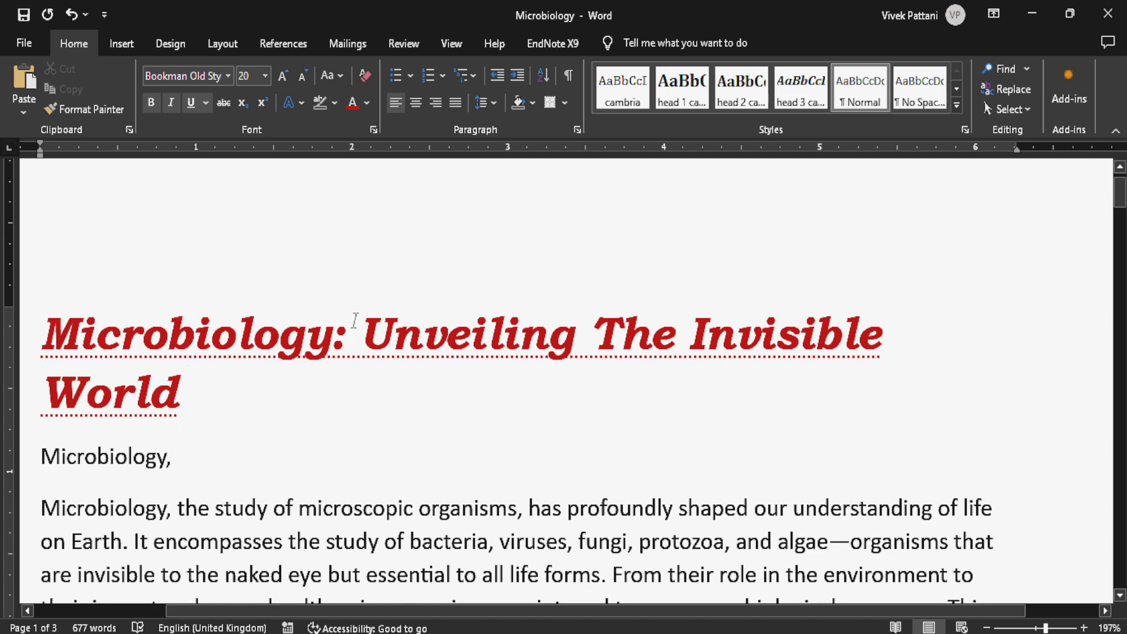
- Apply the arrow bullet to the whole first paragraph, which starts with "Microbiology, the study of microscopic organisms"
{"action": "scroll", "coordinate": [361, 309], "scroll_direction": "down", "scroll_amount": 4}
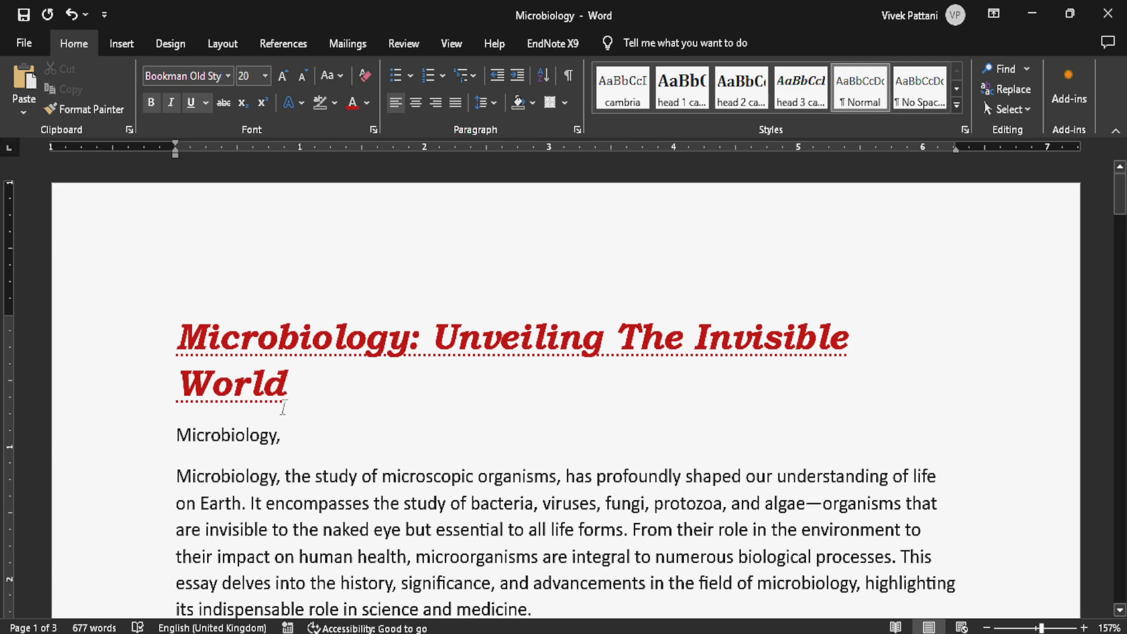
{"action": "key", "text": "shift+Left"}
{"action": "key", "text": "shift+Left"}
{"action": "scroll", "coordinate": [367, 423], "scroll_direction": "down", "scroll_amount": 1}
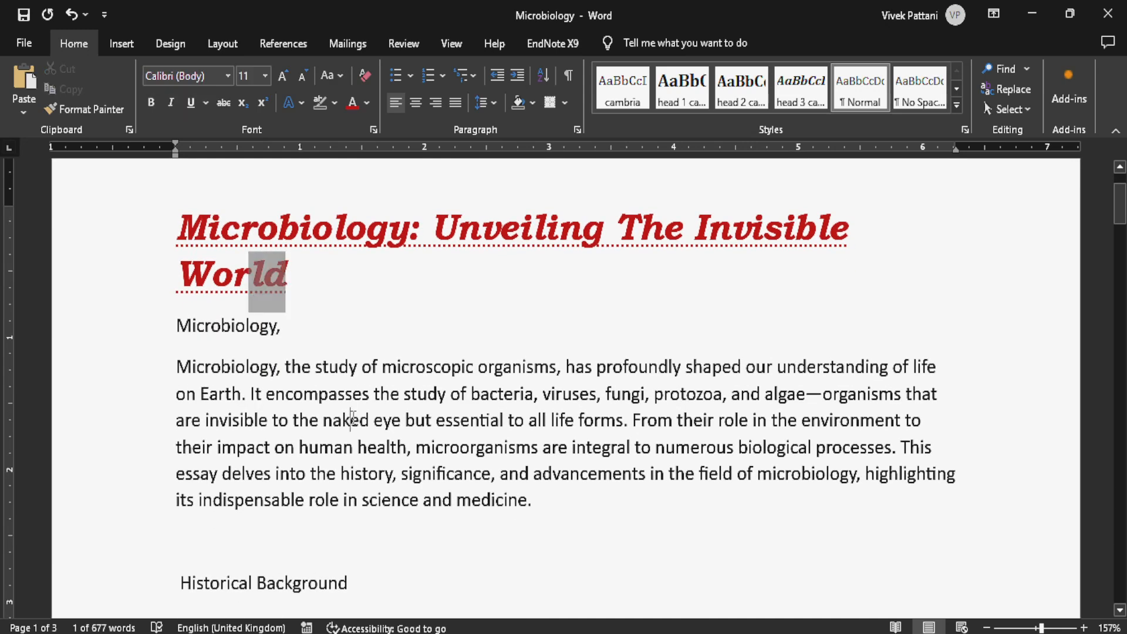
{"action": "left_click_drag", "start_coordinate": [176, 367], "coordinate": [541, 501]}
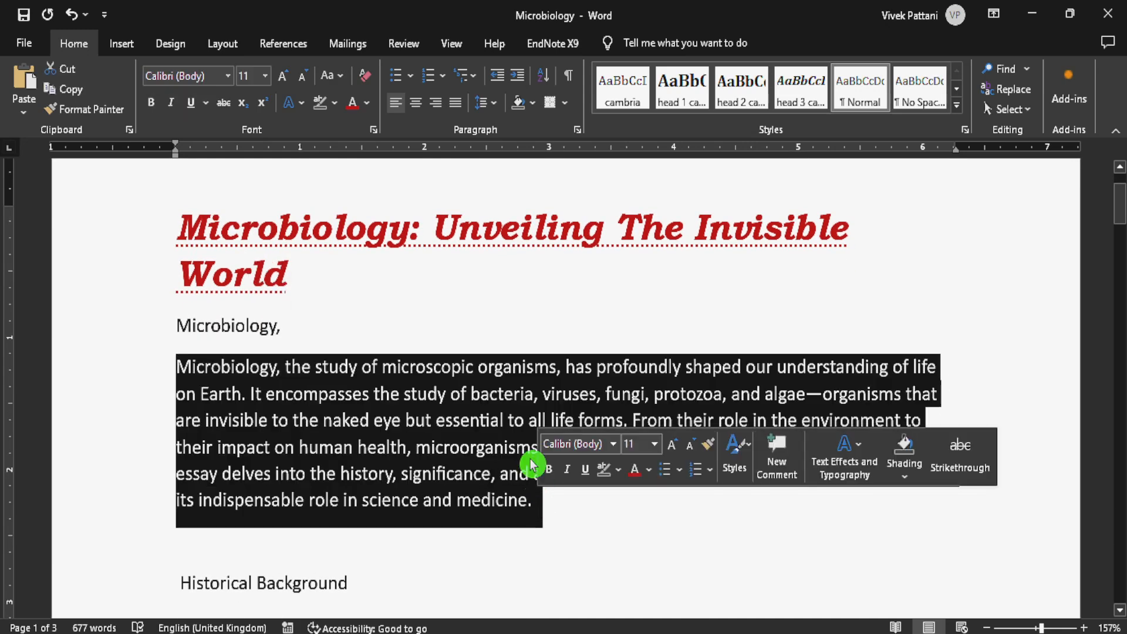
{"action": "left_click", "coordinate": [412, 82]}
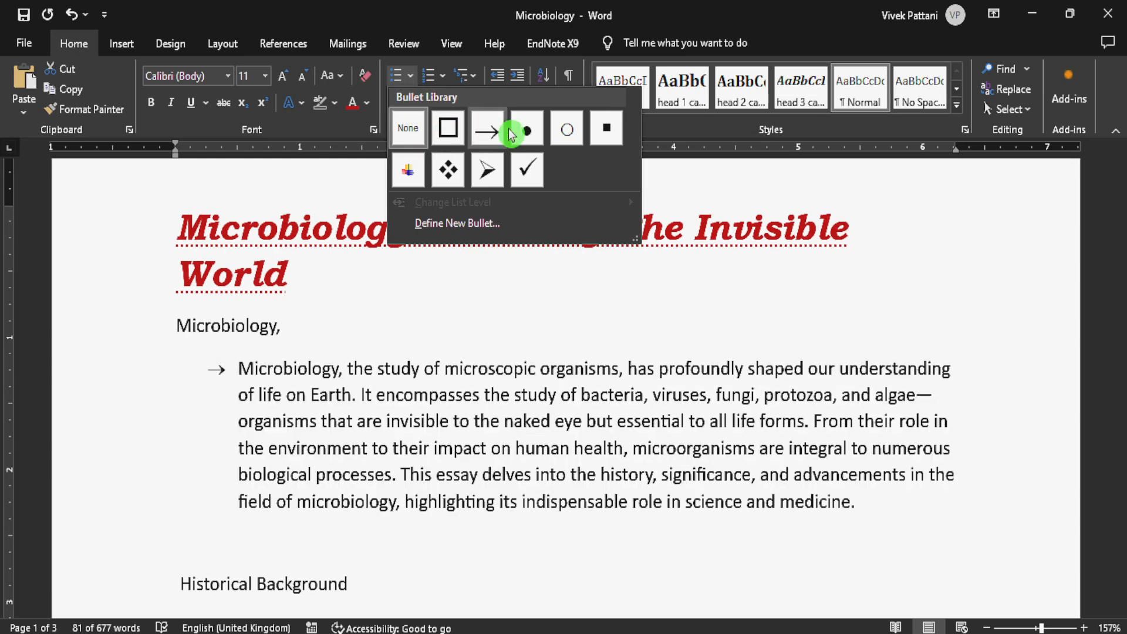
{"action": "left_click", "coordinate": [489, 134]}
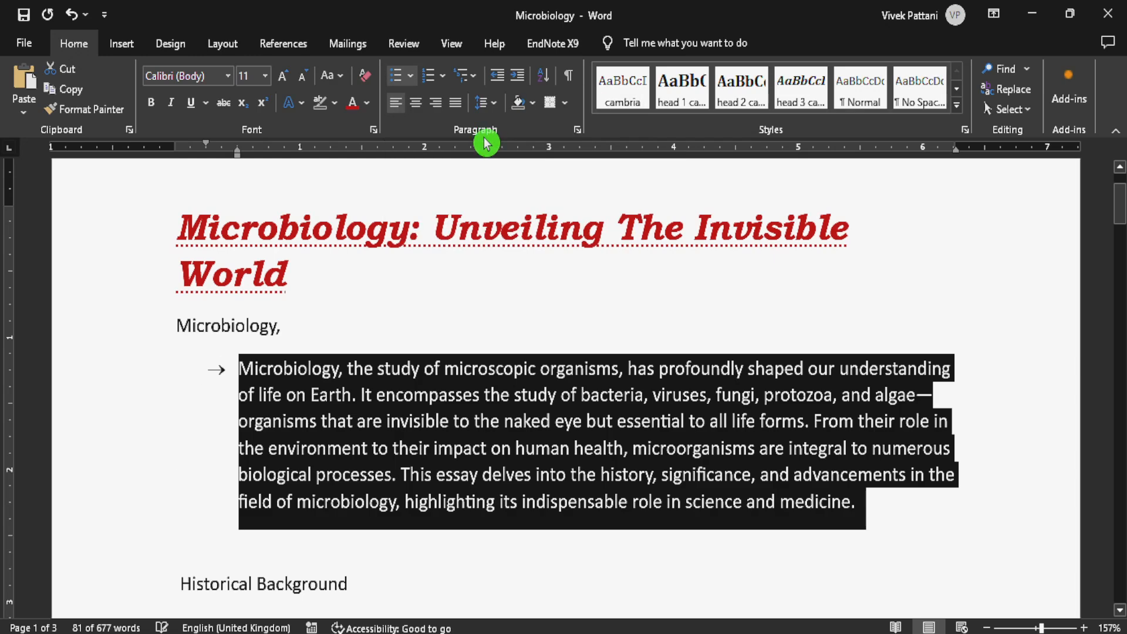
- Try the hollow square bullet and the hollow circle bullet on the first paragraph
{"action": "left_click", "coordinate": [407, 80]}
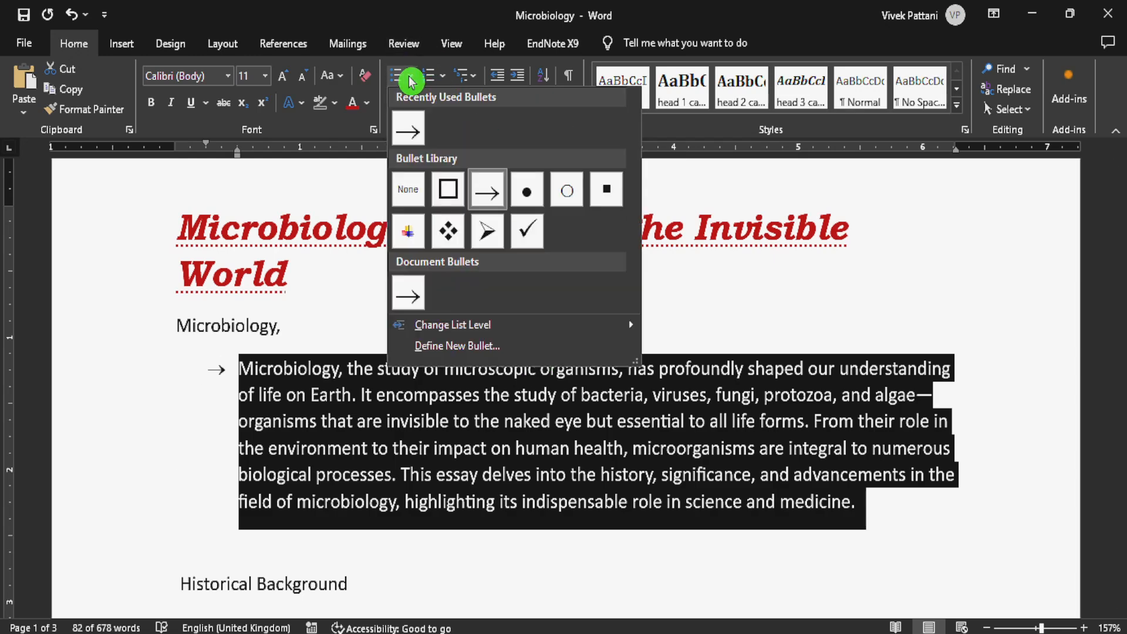
{"action": "left_click", "coordinate": [443, 189]}
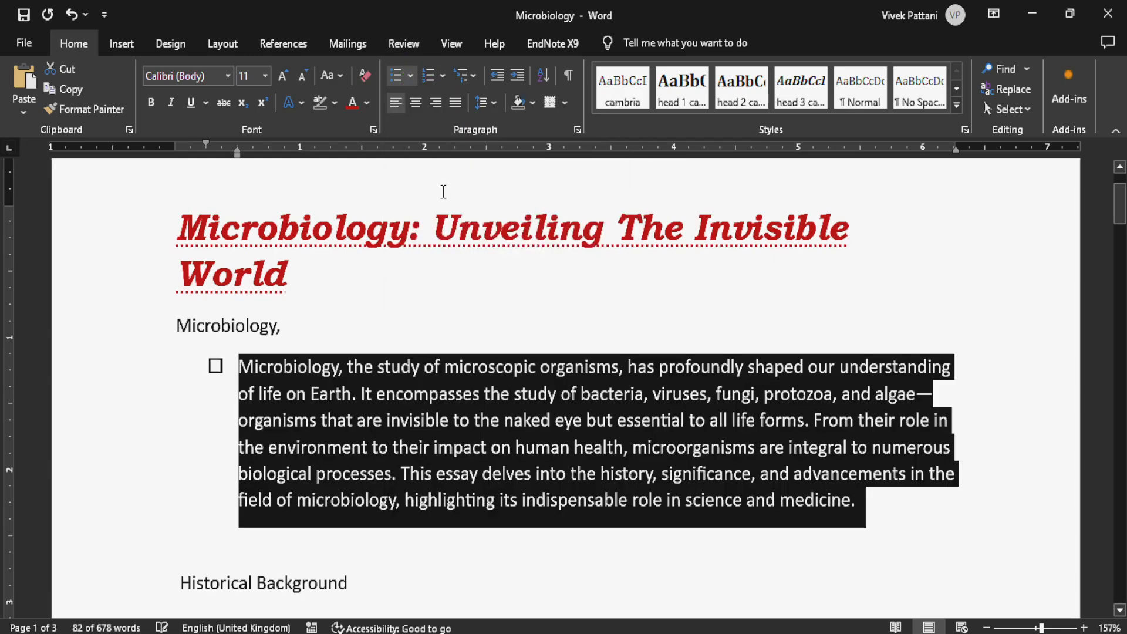
{"action": "left_click", "coordinate": [410, 76]}
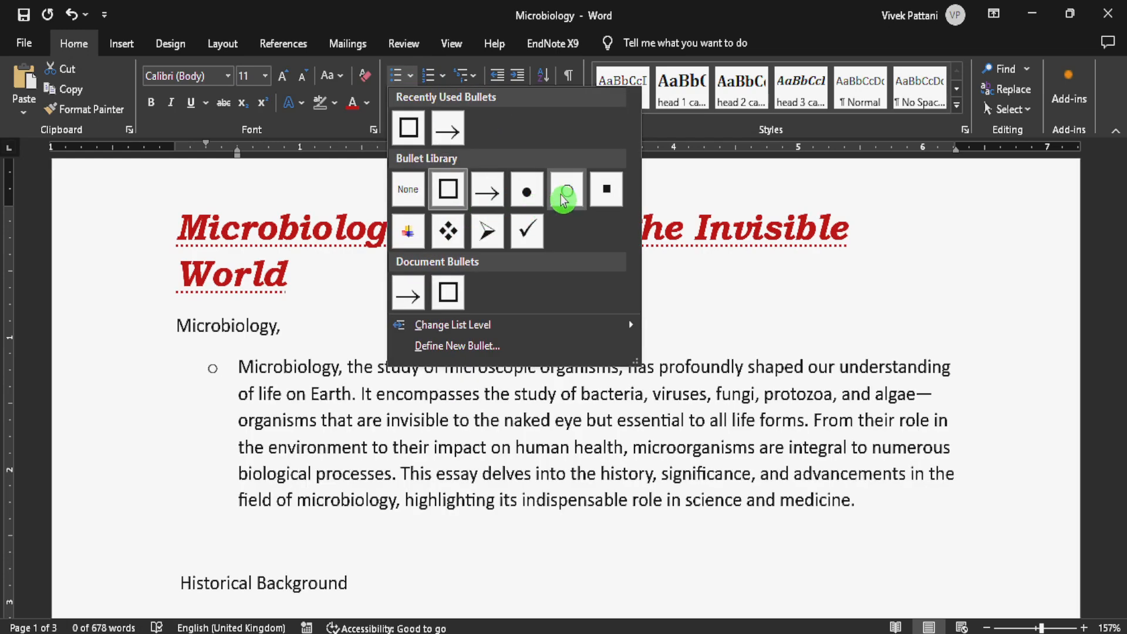
{"action": "left_click", "coordinate": [564, 199]}
- Try the solid square bullet and the four-diamond bullet on the first paragraph
{"action": "left_click", "coordinate": [411, 76]}
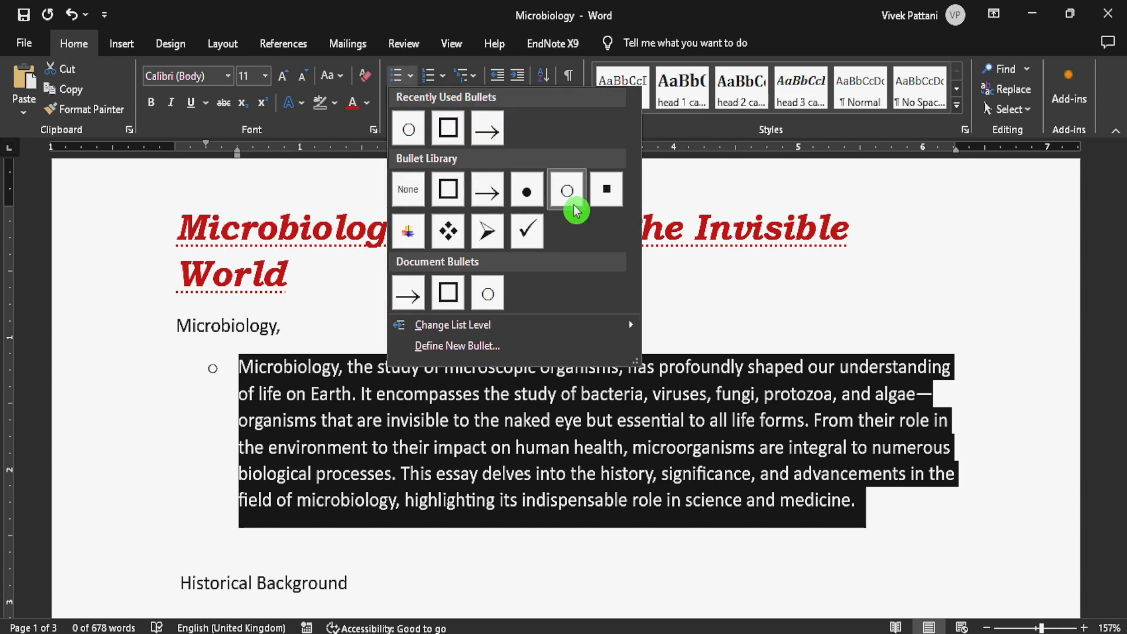
{"action": "left_click", "coordinate": [607, 191]}
{"action": "left_click", "coordinate": [411, 76]}
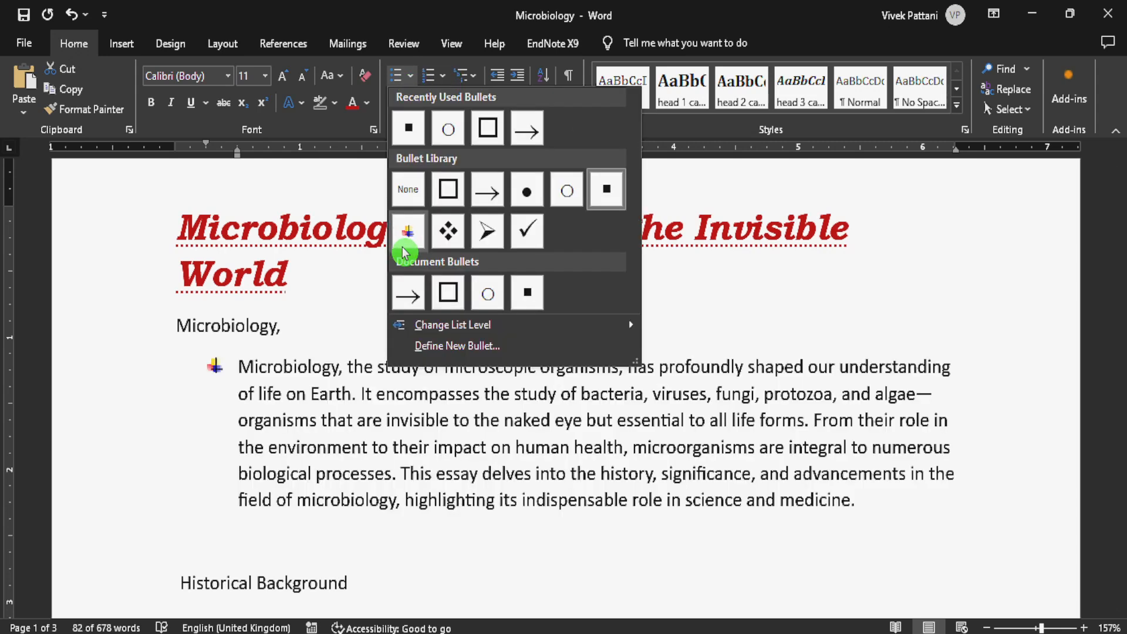
{"action": "left_click", "coordinate": [448, 230]}
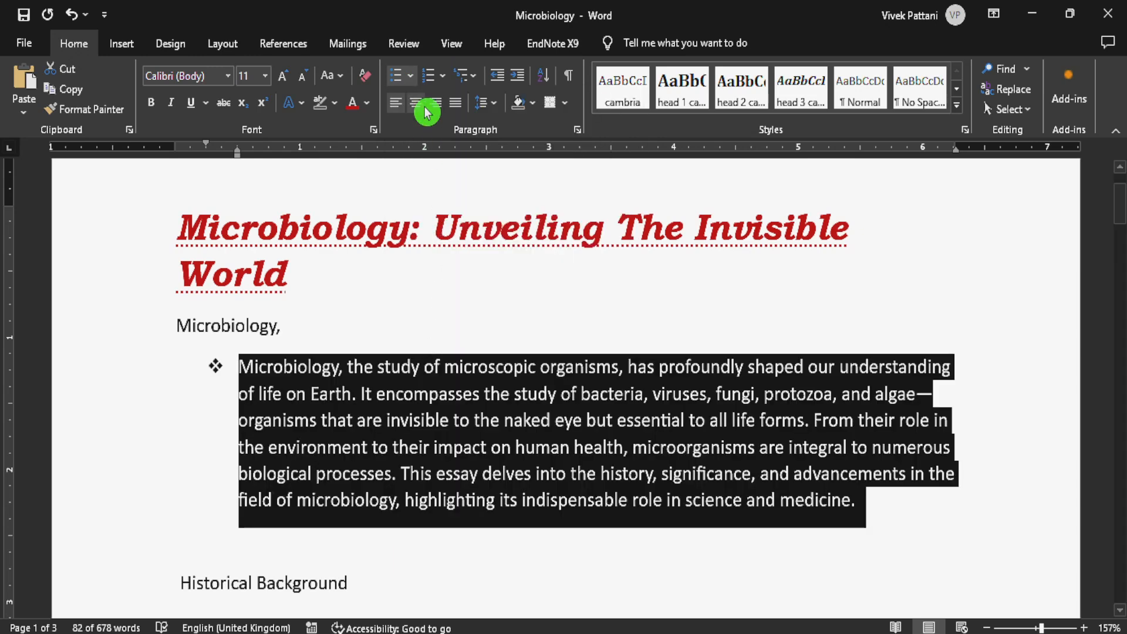
- Define a new picture bullet from the "word" PNG file in the Downloads folder and apply it to the first paragraph
{"action": "left_click", "coordinate": [411, 75]}
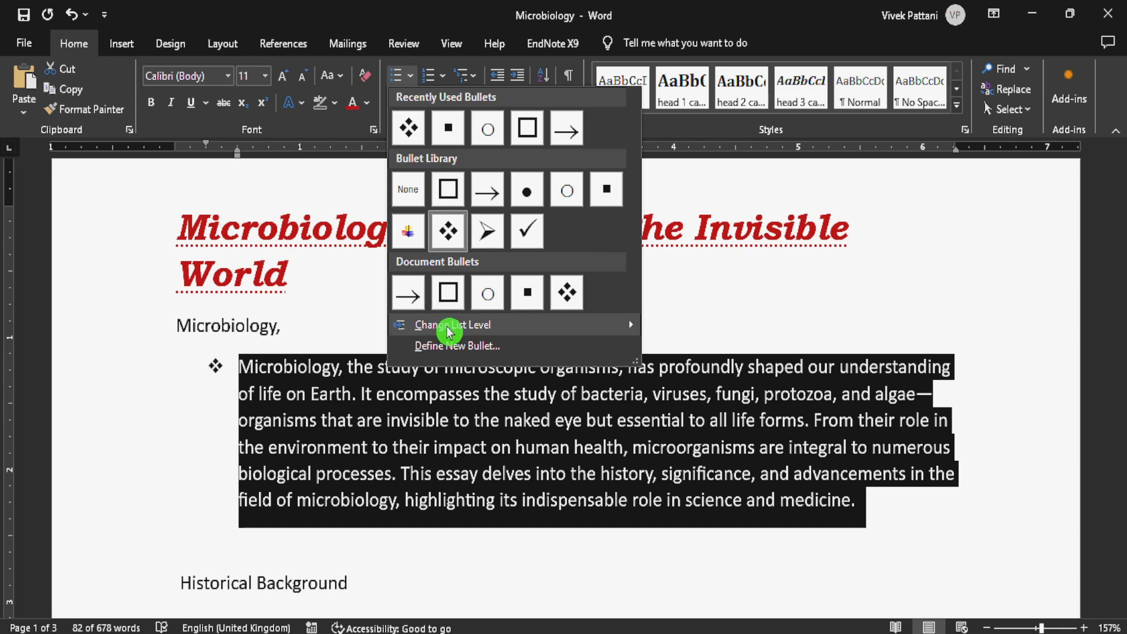
{"action": "left_click", "coordinate": [470, 347]}
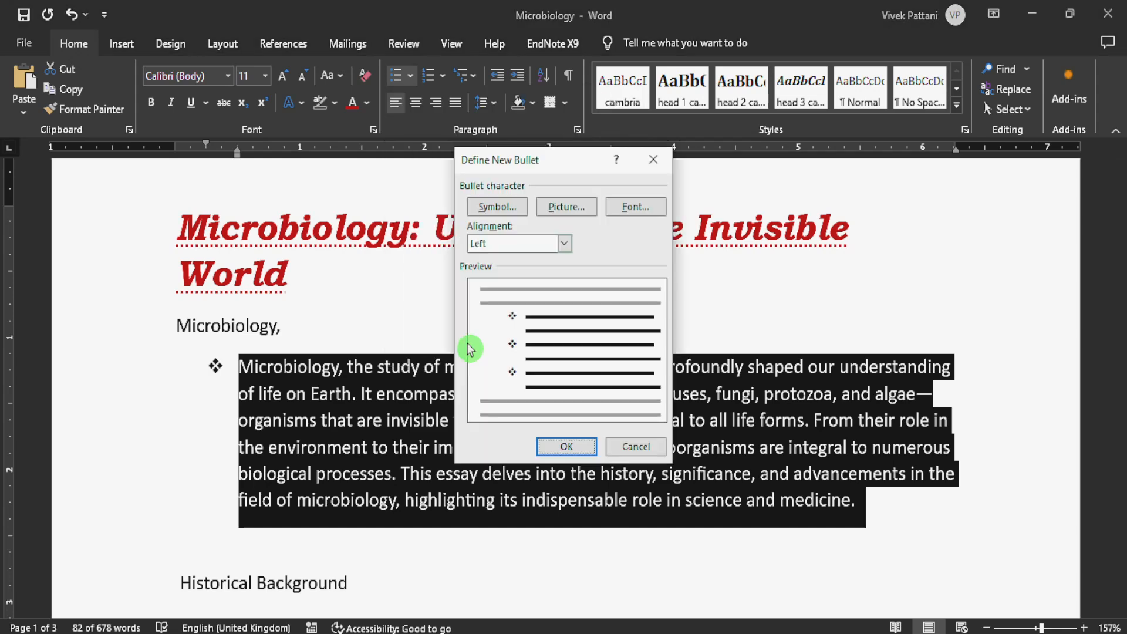
{"action": "left_click", "coordinate": [556, 210]}
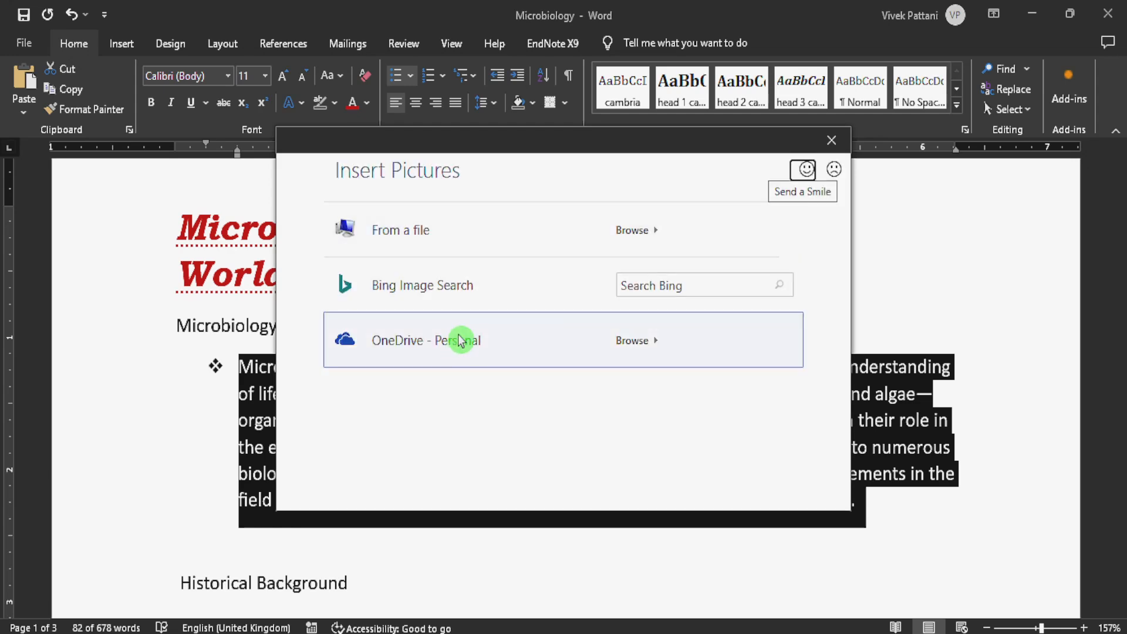
{"action": "left_click", "coordinate": [425, 234]}
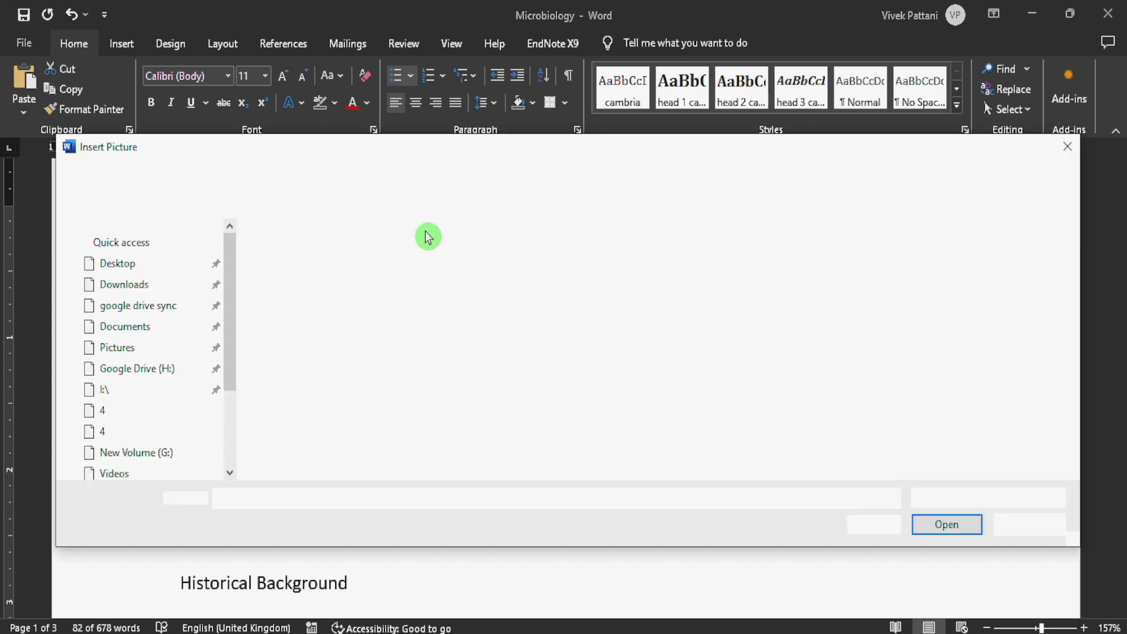
{"action": "scroll", "coordinate": [178, 277], "scroll_direction": "up", "scroll_amount": 10}
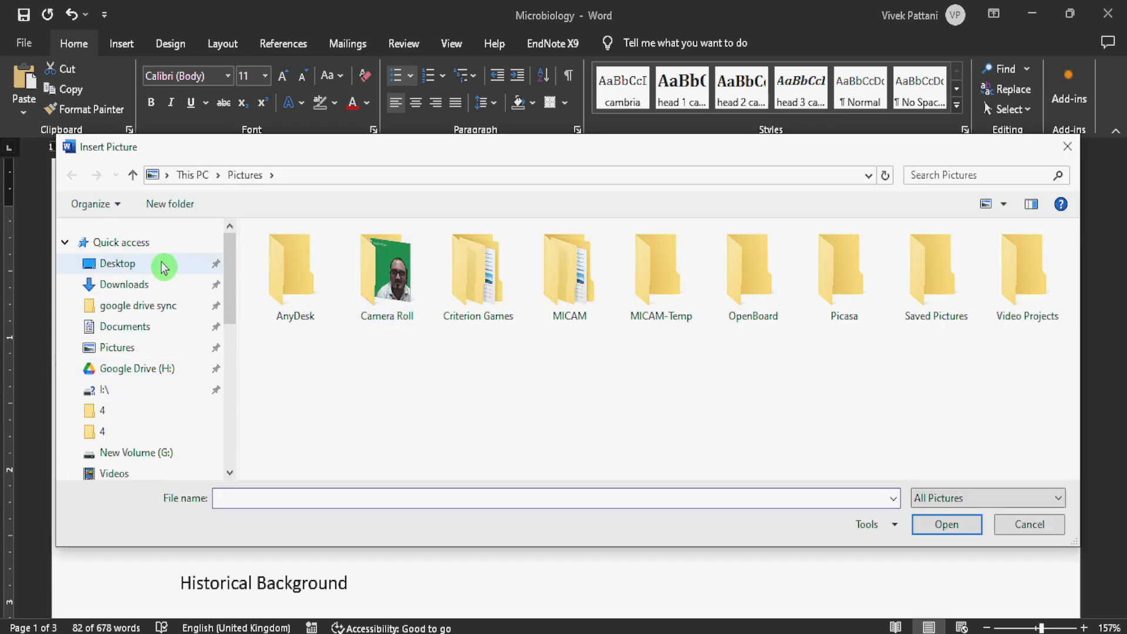
{"action": "left_click", "coordinate": [125, 286]}
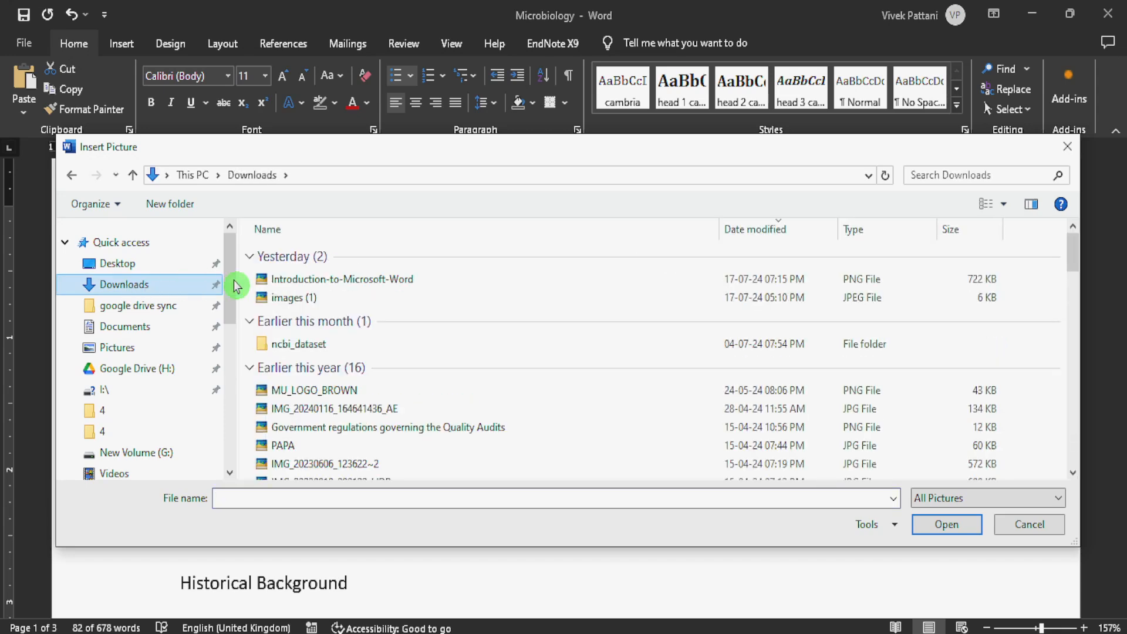
{"action": "left_click", "coordinate": [358, 281]}
{"action": "left_click", "coordinate": [334, 303]}
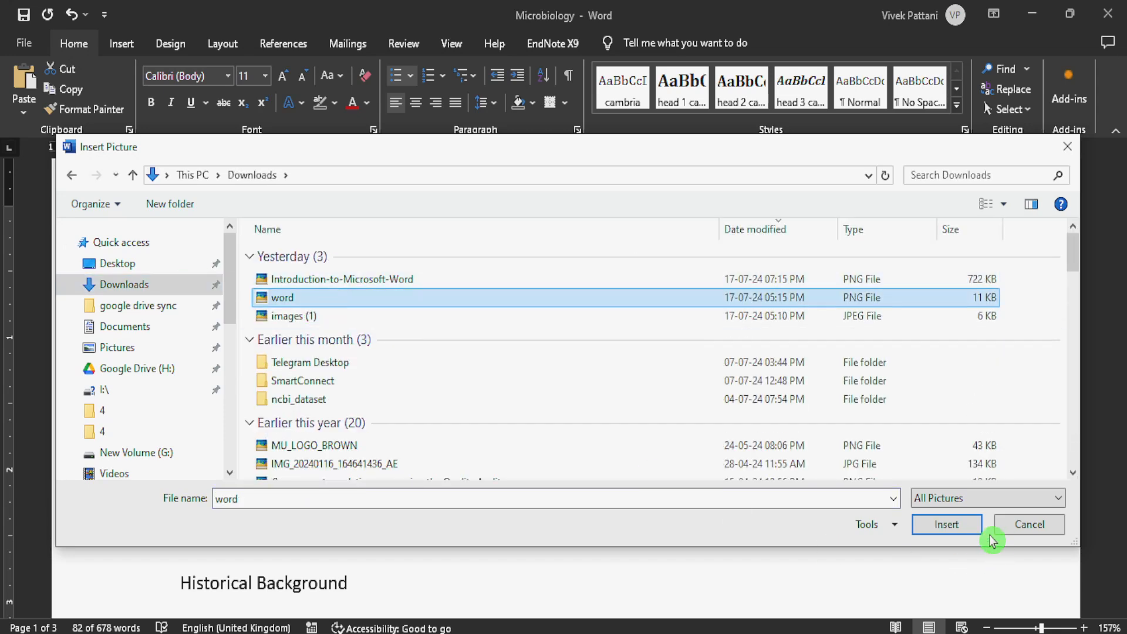
{"action": "left_click", "coordinate": [957, 528]}
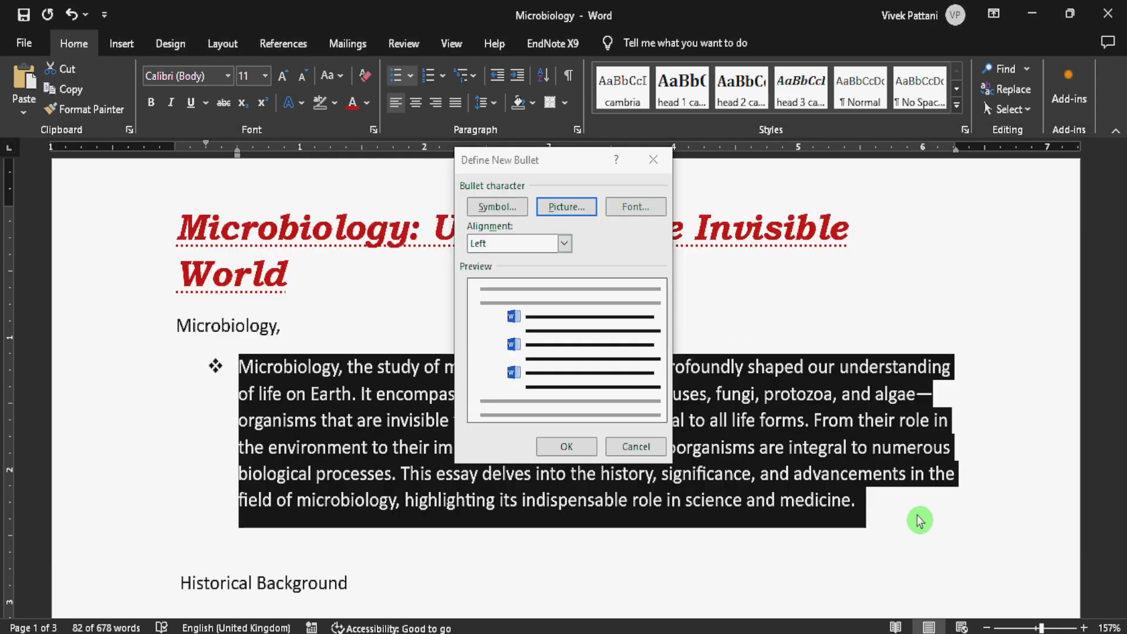
{"action": "left_click", "coordinate": [561, 445]}
{"action": "left_click", "coordinate": [403, 409]}
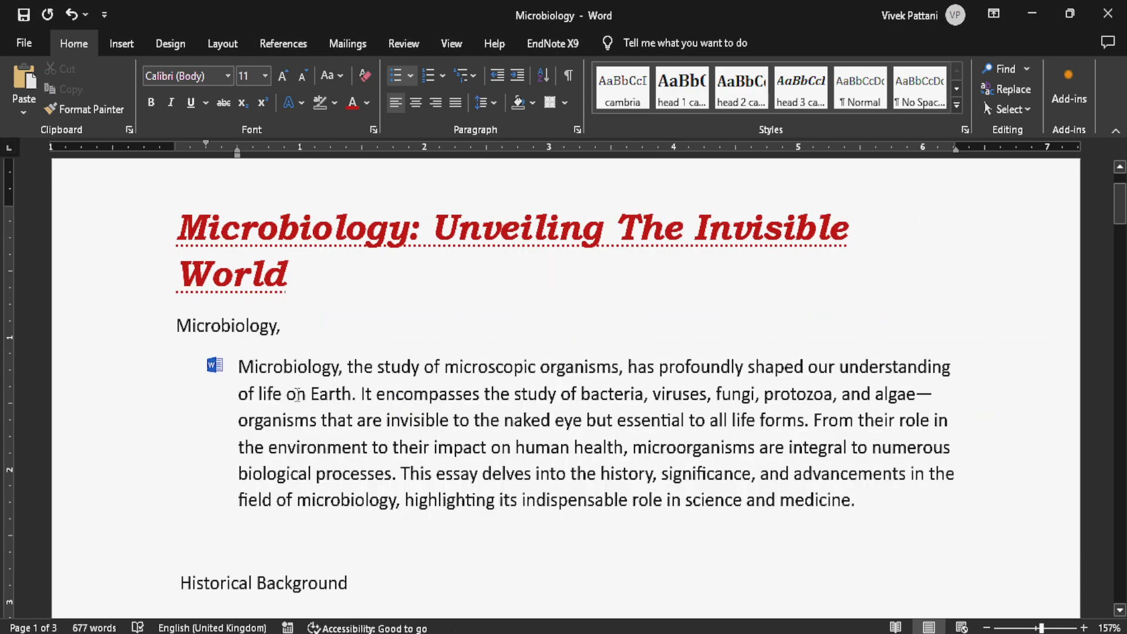
- Split the bulleted first paragraph into four bullet items, starting a new item at each sentence
{"action": "scroll", "coordinate": [210, 398], "scroll_direction": "up", "scroll_amount": 13, "text": "ctrl"}
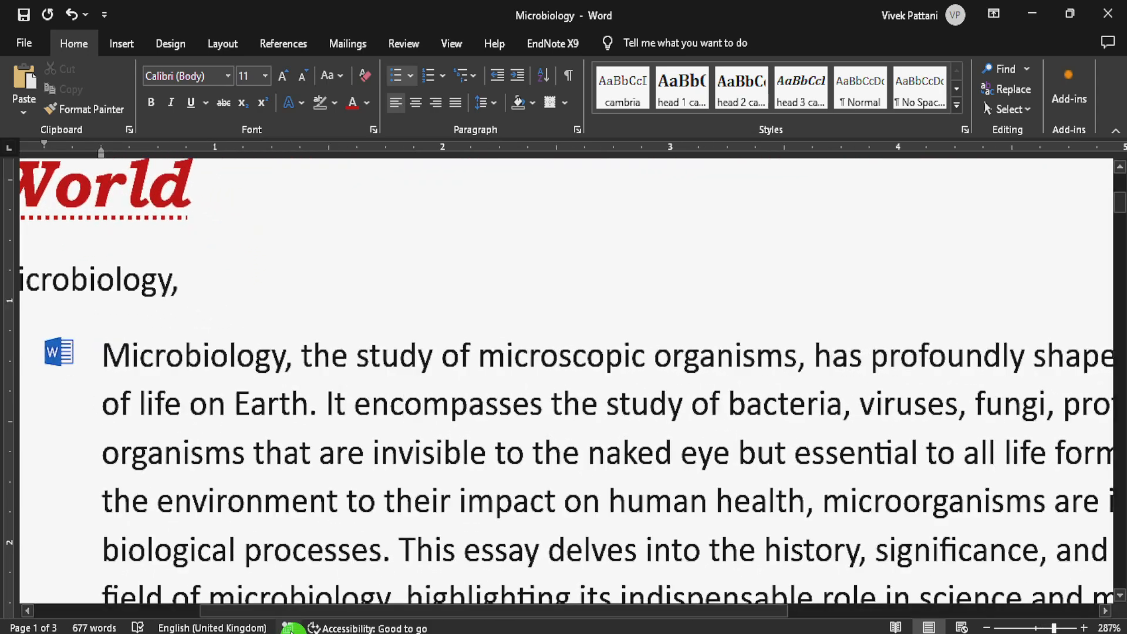
{"action": "scroll", "coordinate": [427, 454], "scroll_direction": "left", "scroll_amount": 5}
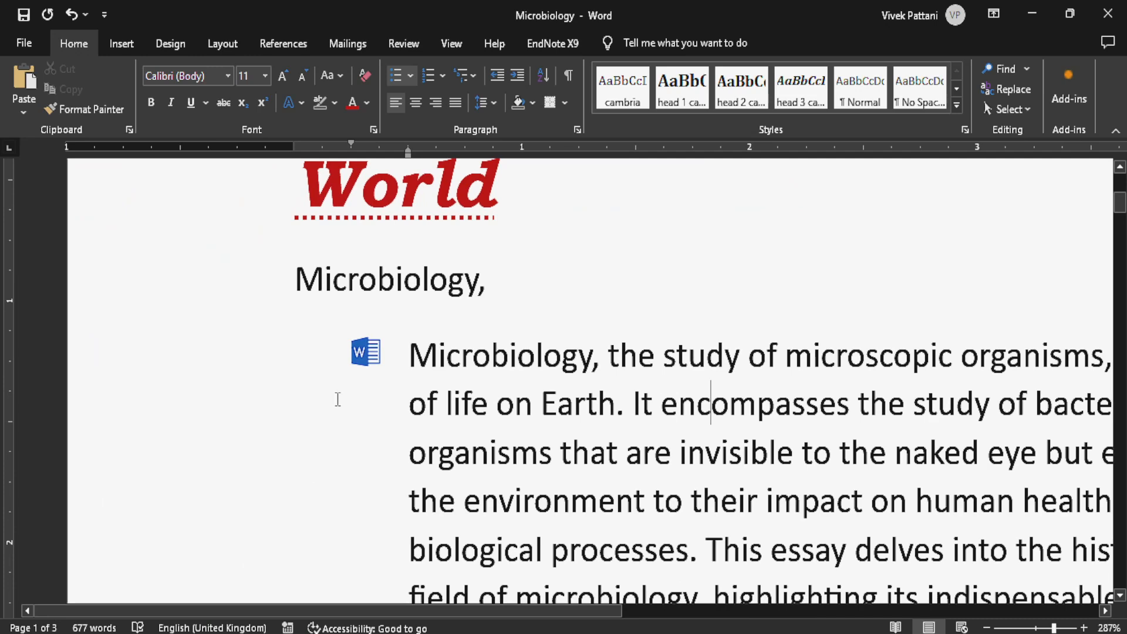
{"action": "left_click", "coordinate": [392, 353]}
{"action": "scroll", "coordinate": [376, 345], "scroll_direction": "down", "scroll_amount": 6, "text": "ctrl"}
{"action": "scroll", "coordinate": [373, 343], "scroll_direction": "down", "scroll_amount": 3, "text": "ctrl"}
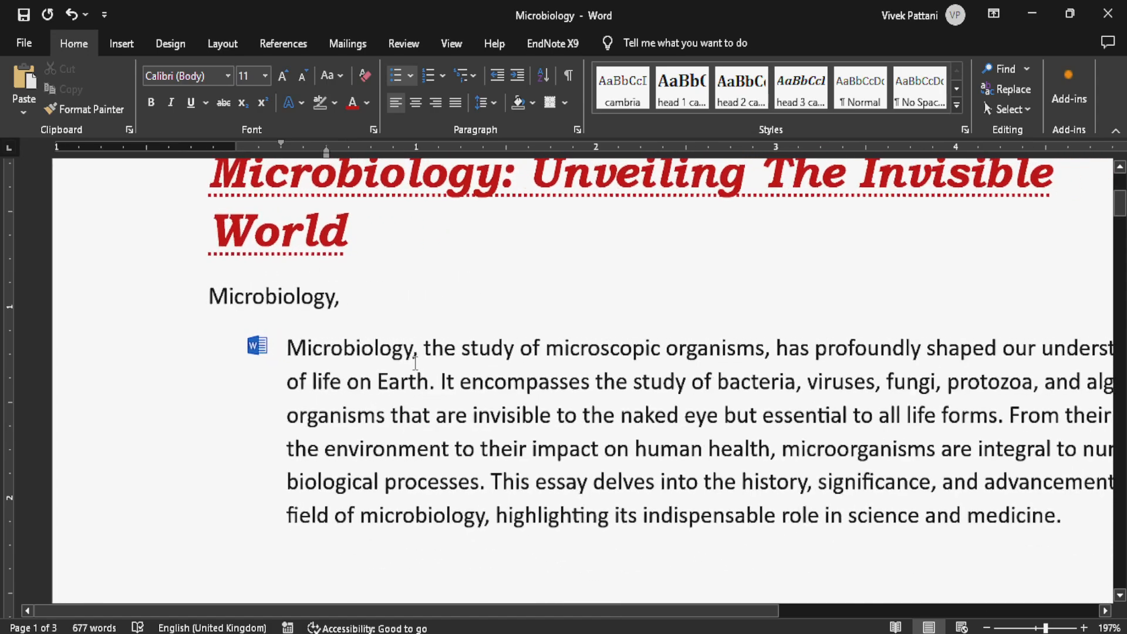
{"action": "left_click", "coordinate": [440, 380]}
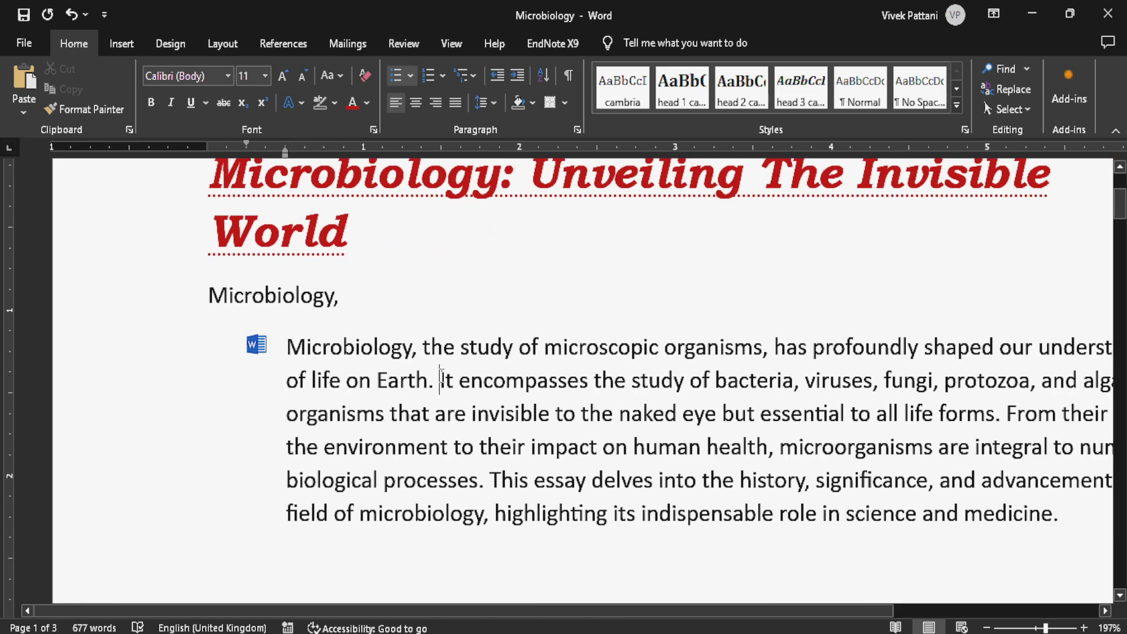
{"action": "key", "text": "Return"}
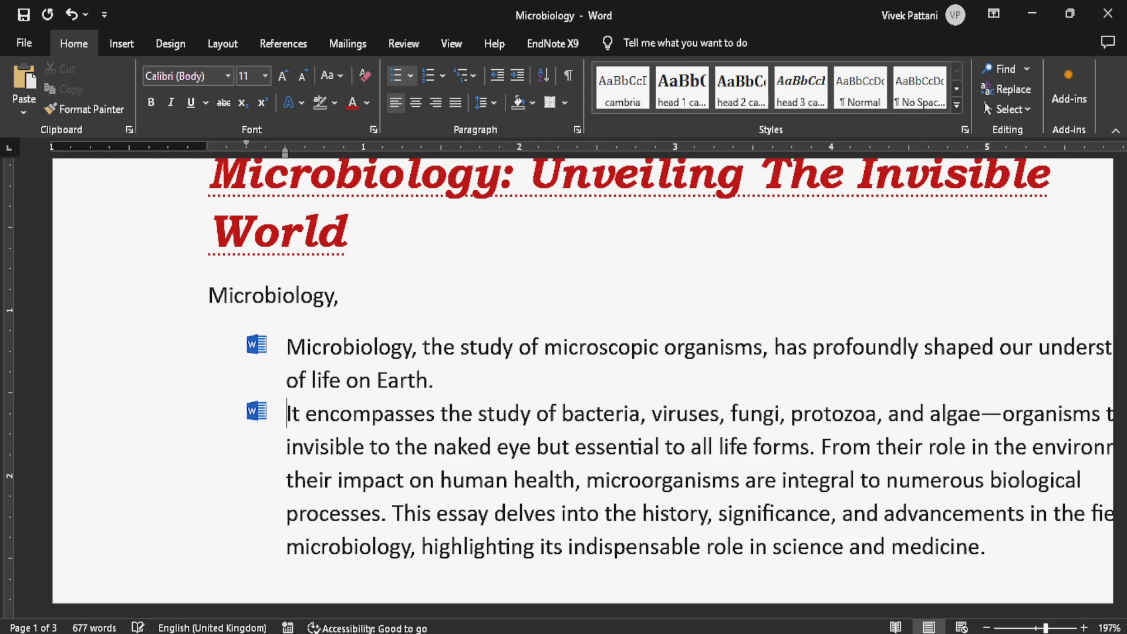
{"action": "left_click", "coordinate": [823, 445]}
{"action": "key", "text": "Return"}
{"action": "scroll", "coordinate": [790, 382], "scroll_direction": "down", "scroll_amount": 3}
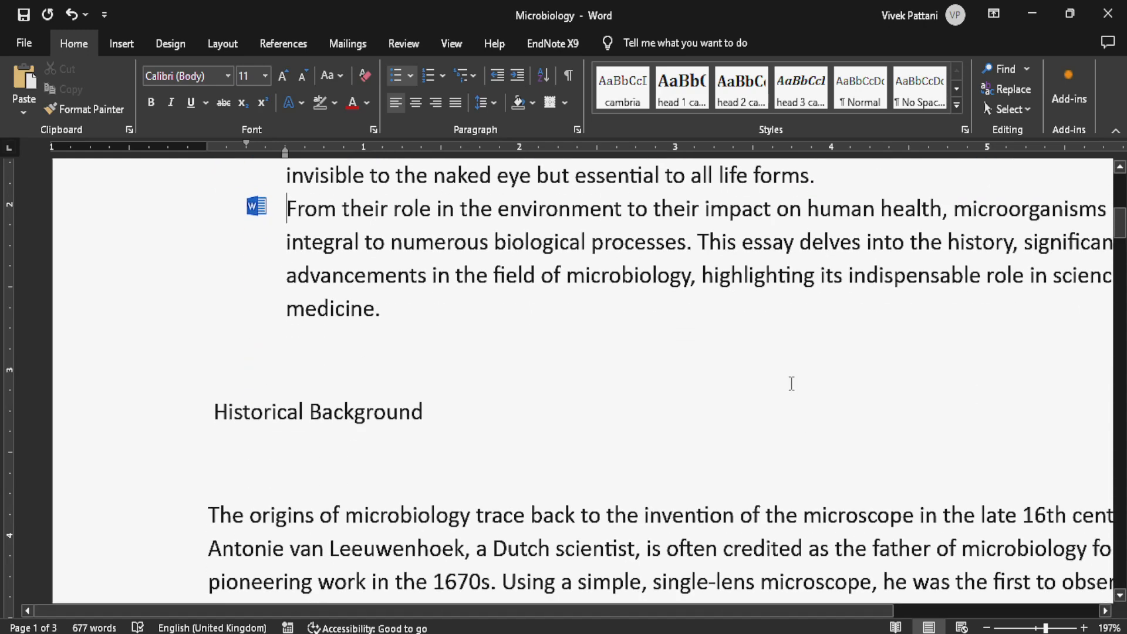
{"action": "left_click", "coordinate": [699, 241]}
{"action": "key", "text": "Return"}
{"action": "scroll", "coordinate": [750, 244], "scroll_direction": "up", "scroll_amount": 3}
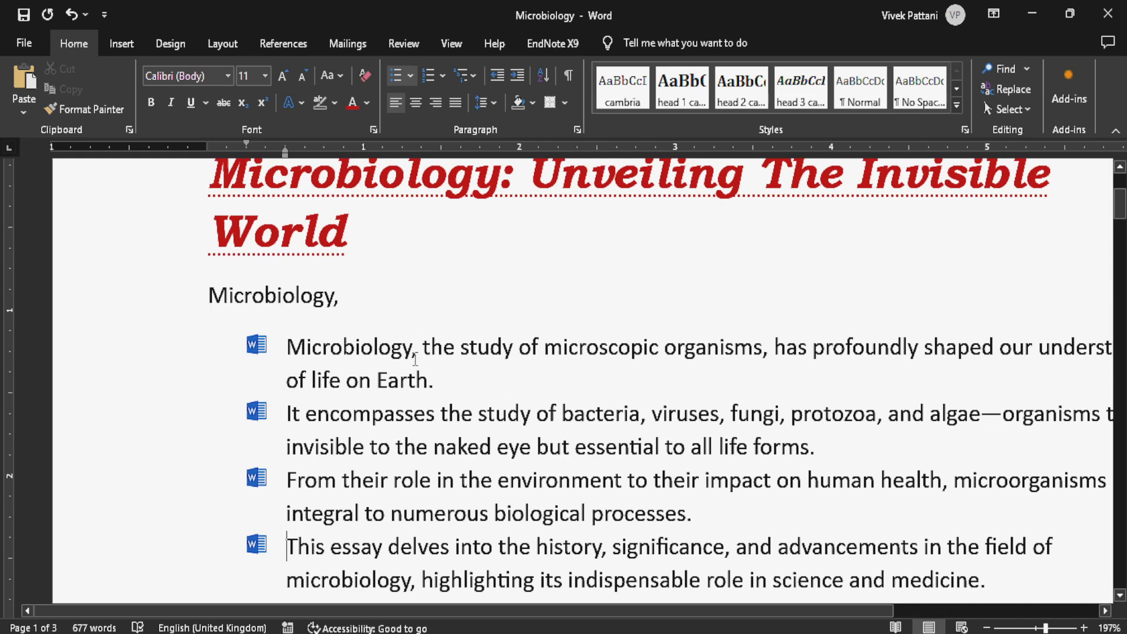
- Apply the "1. 2. 3." numbering format to the paragraph under Historical Background that starts with "The origins of microbiology"
{"action": "scroll", "coordinate": [413, 357], "scroll_direction": "down", "scroll_amount": 3}
{"action": "scroll", "coordinate": [413, 358], "scroll_direction": "down", "scroll_amount": 5}
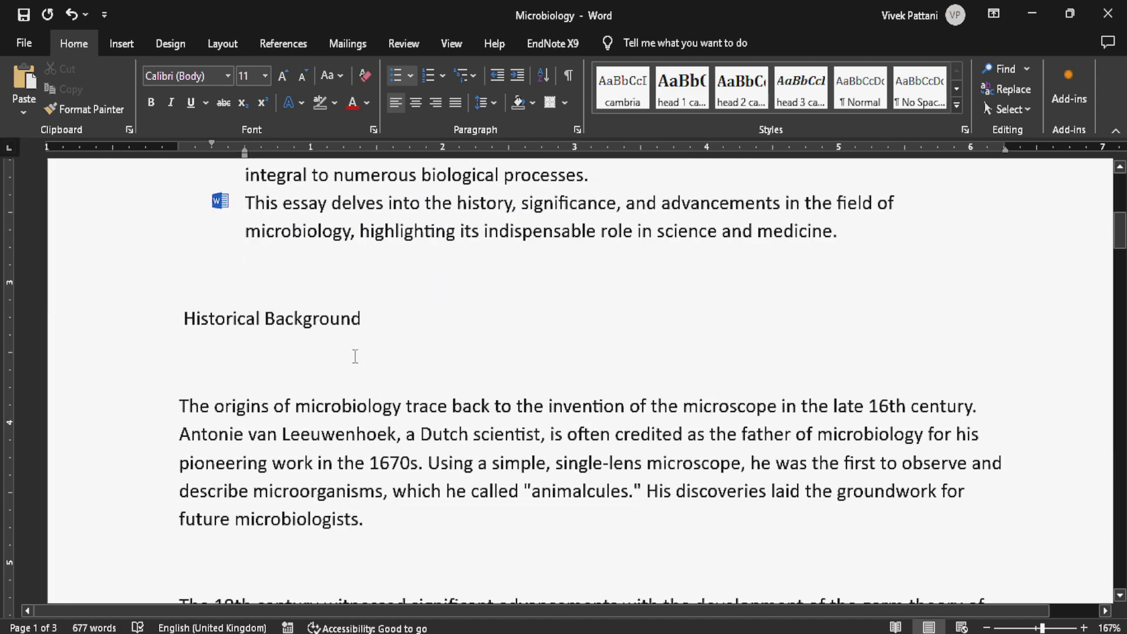
{"action": "left_click", "coordinate": [233, 364]}
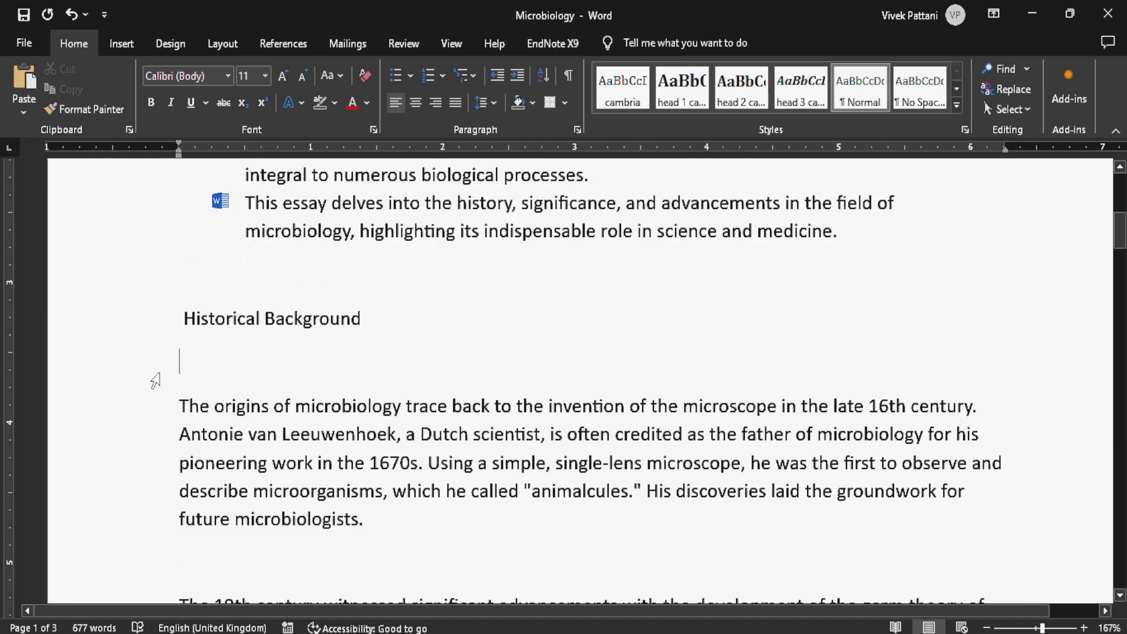
{"action": "left_click_drag", "start_coordinate": [178, 403], "coordinate": [395, 532]}
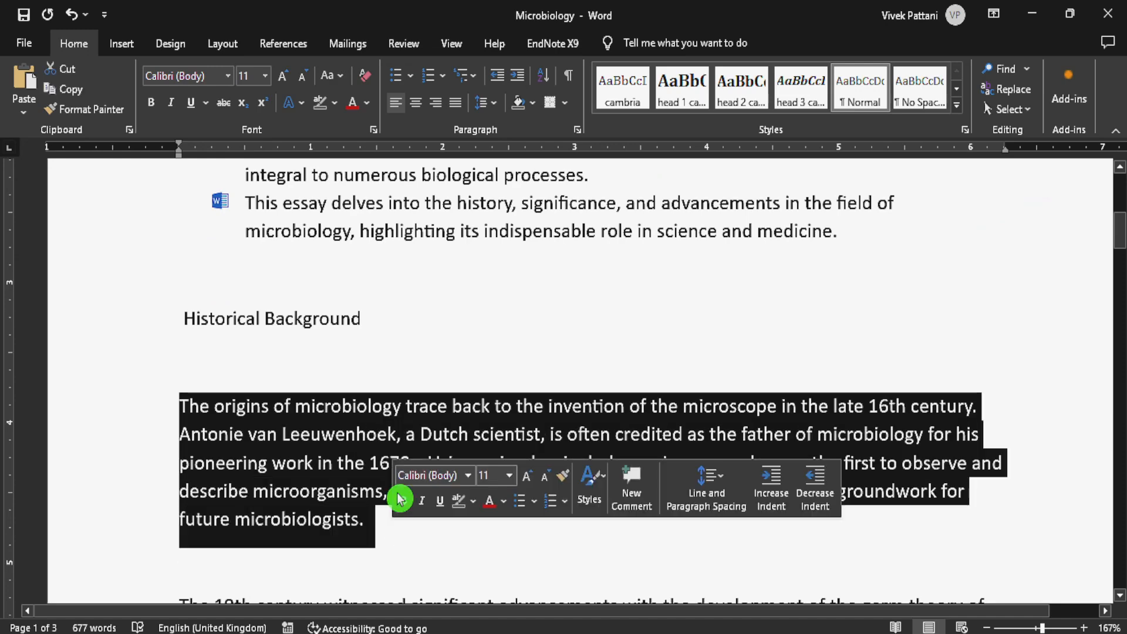
{"action": "left_click", "coordinate": [445, 77]}
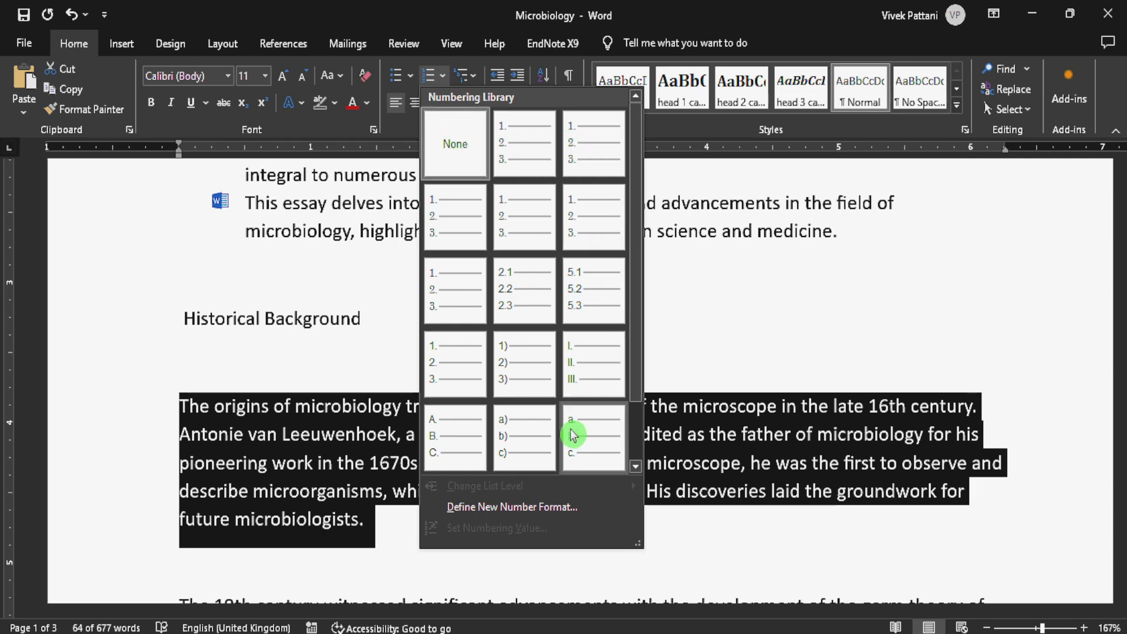
{"action": "left_click", "coordinate": [518, 153]}
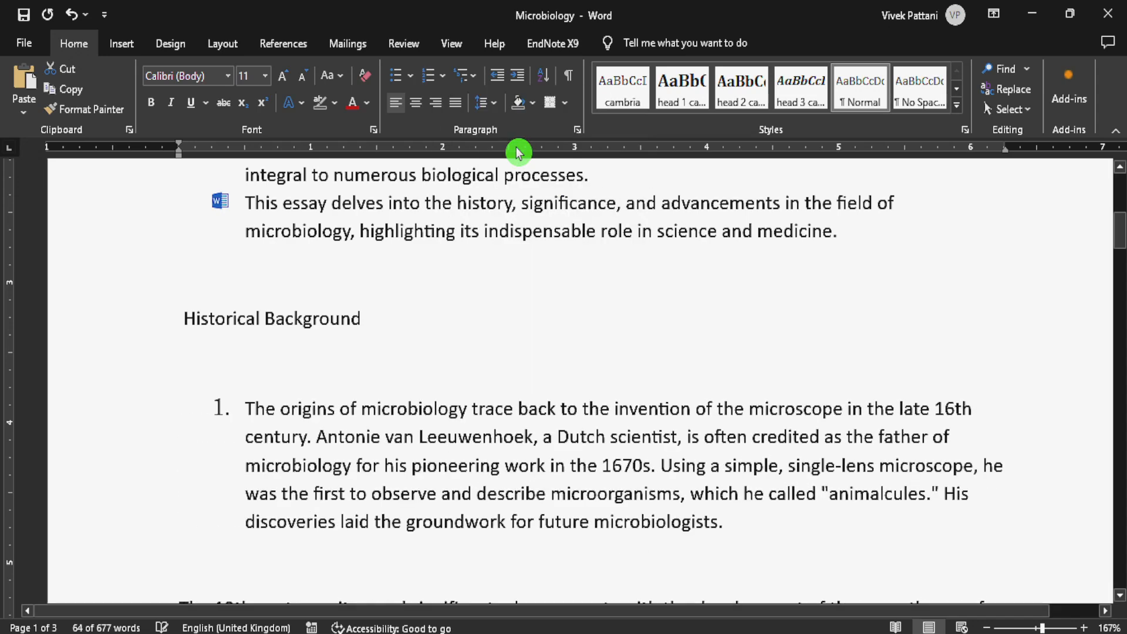
{"action": "left_click", "coordinate": [597, 439]}
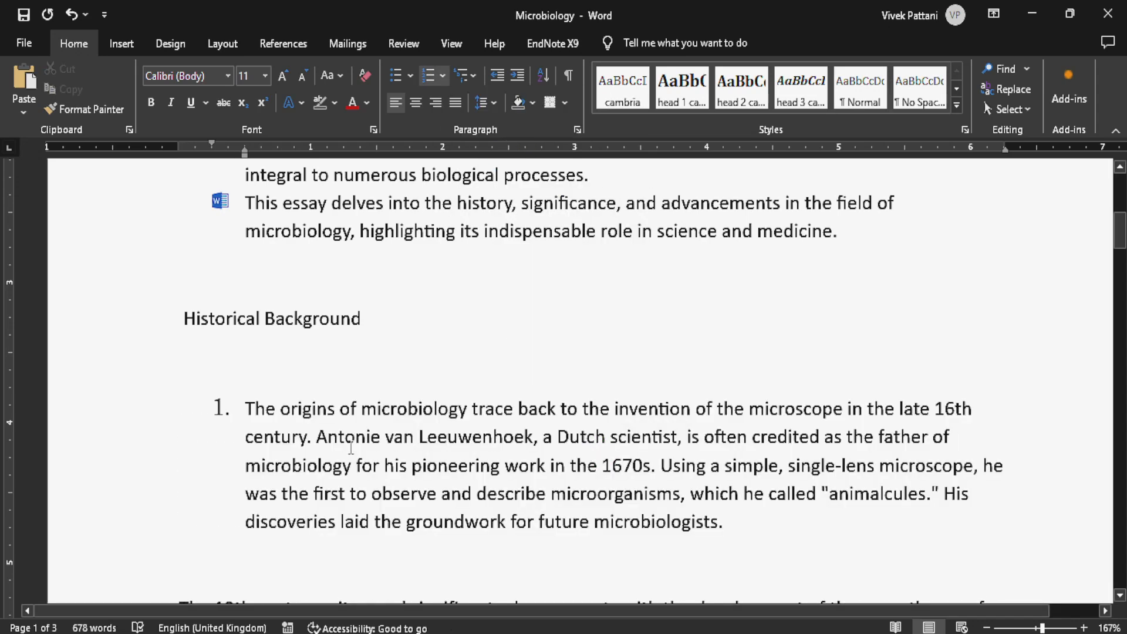
- Split the numbered paragraph under Historical Background into four numbered items, one for each sentence
{"action": "left_click", "coordinate": [318, 438]}
{"action": "key", "text": "Return"}
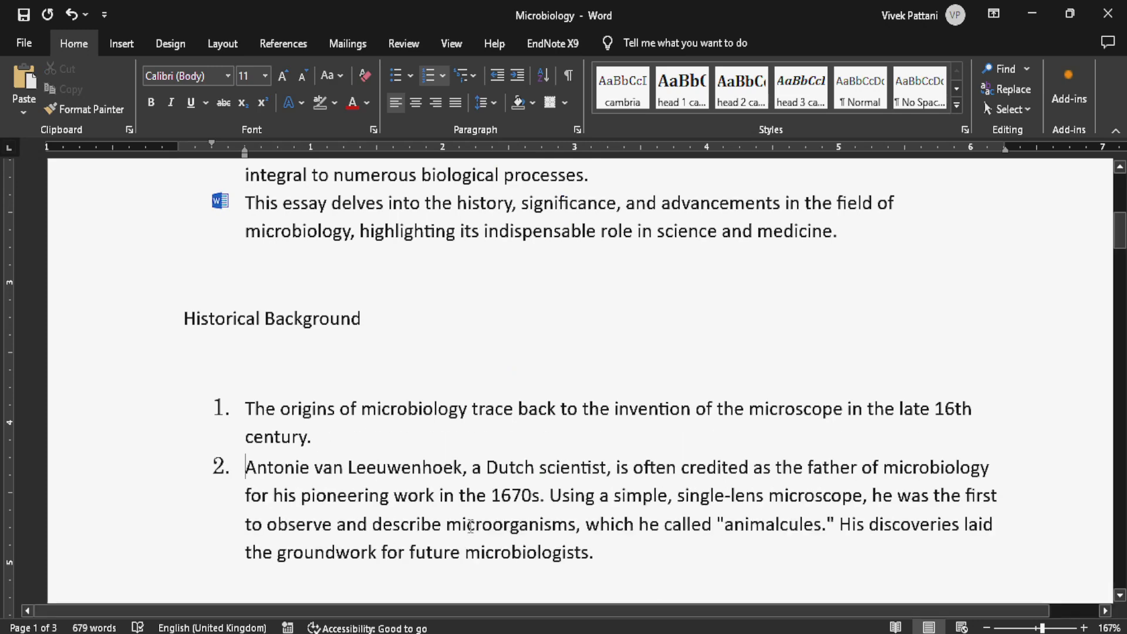
{"action": "left_click", "coordinate": [552, 496]}
{"action": "key", "text": "Return"}
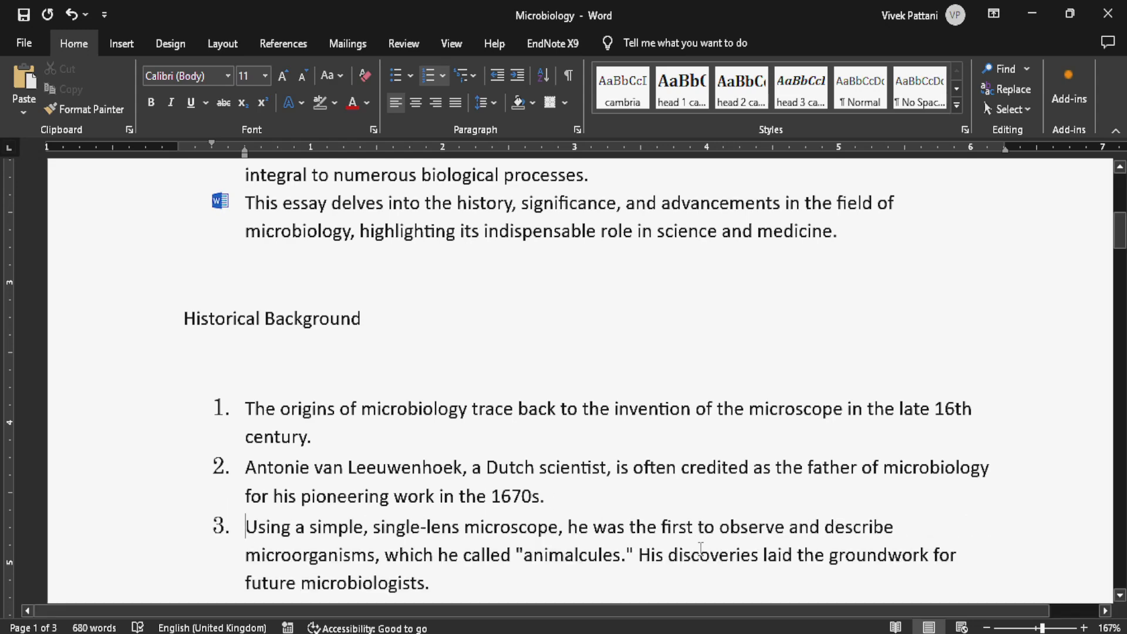
{"action": "scroll", "coordinate": [587, 470], "scroll_direction": "down", "scroll_amount": 2}
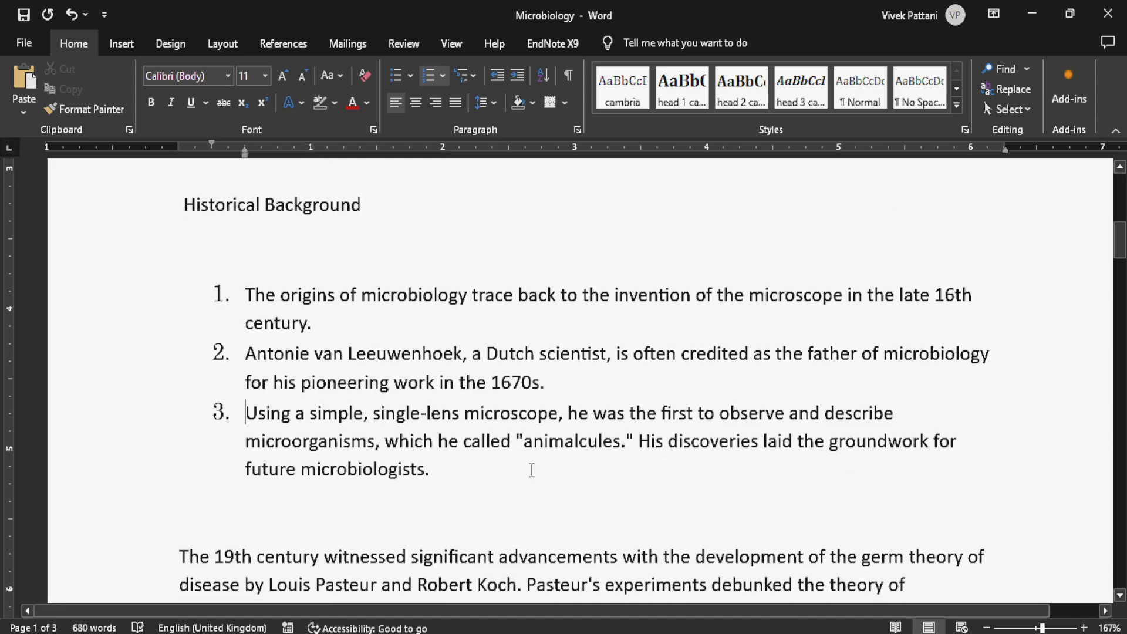
{"action": "left_click", "coordinate": [638, 441]}
{"action": "key", "text": "Return"}
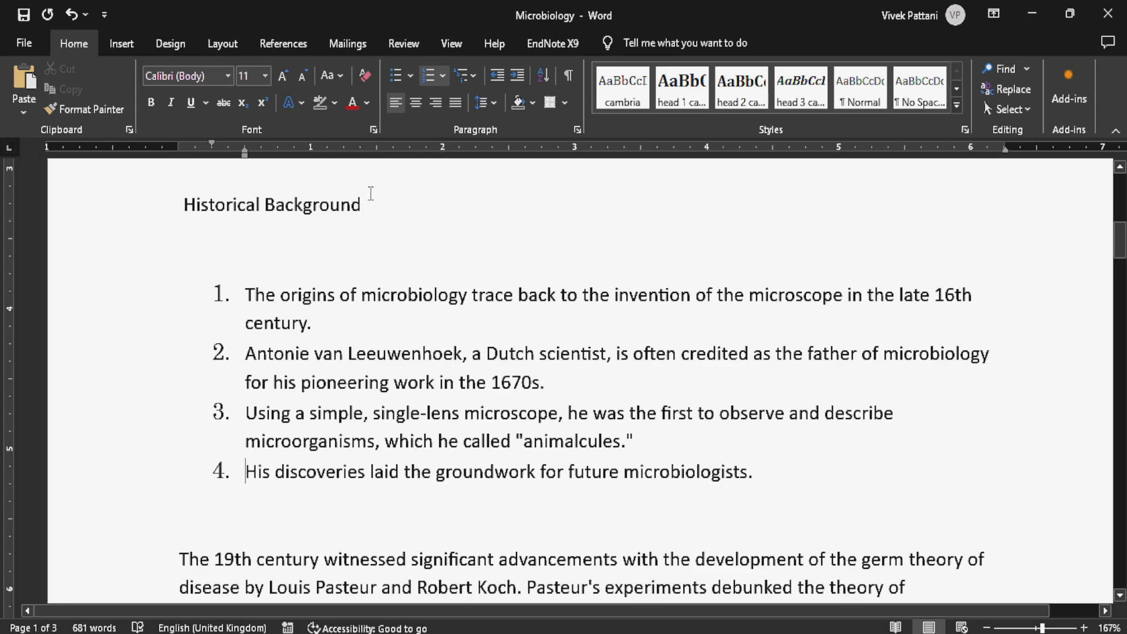
{"action": "scroll", "coordinate": [402, 281], "scroll_direction": "up", "scroll_amount": 4}
{"action": "scroll", "coordinate": [403, 281], "scroll_direction": "down", "scroll_amount": 2}
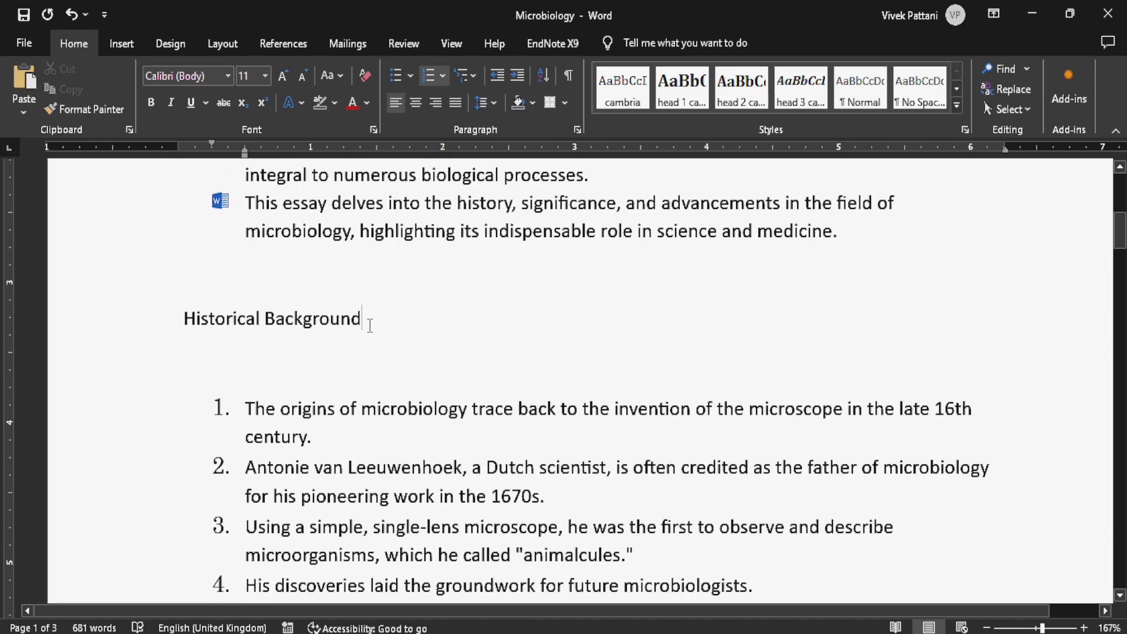
{"action": "left_click_drag", "start_coordinate": [370, 319], "coordinate": [135, 317]}
{"action": "left_click", "coordinate": [470, 349]}
- Apply the multilevel list format with levels 1) and a) to the paragraph that starts with "The 19th century witnessed"
{"action": "scroll", "coordinate": [469, 349], "scroll_direction": "down", "scroll_amount": 7}
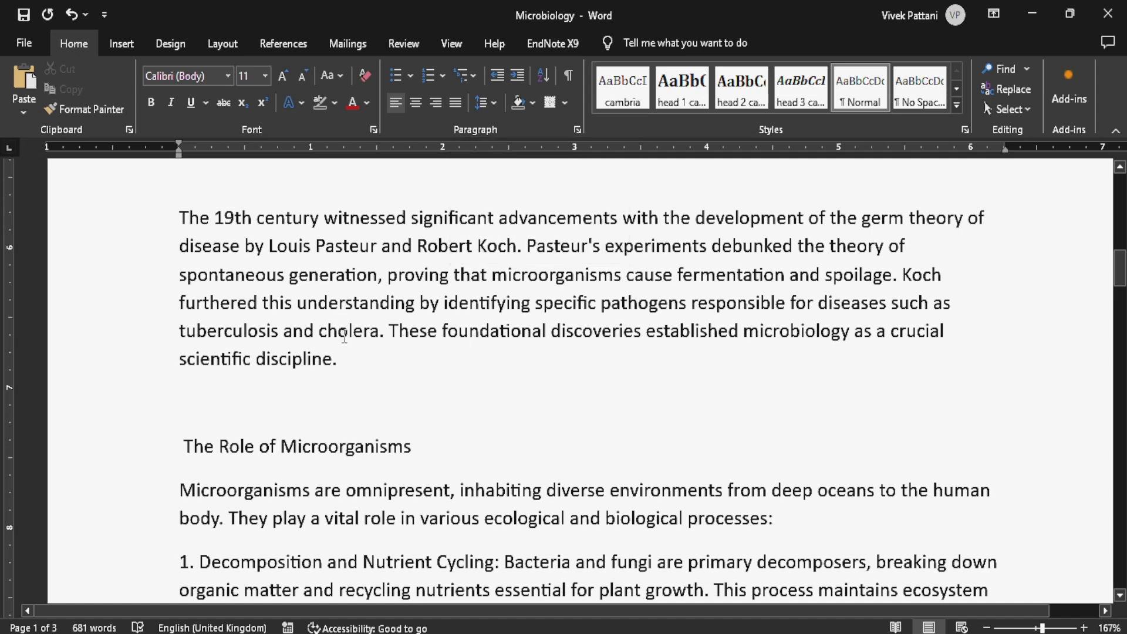
{"action": "left_click_drag", "start_coordinate": [339, 364], "coordinate": [179, 218]}
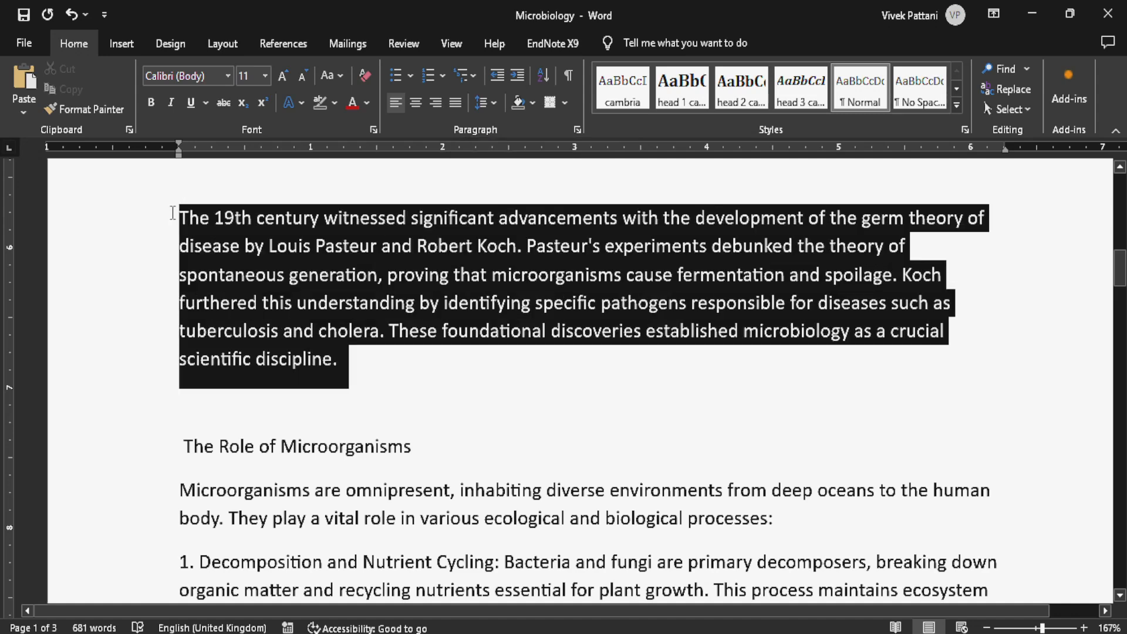
{"action": "left_click", "coordinate": [464, 75]}
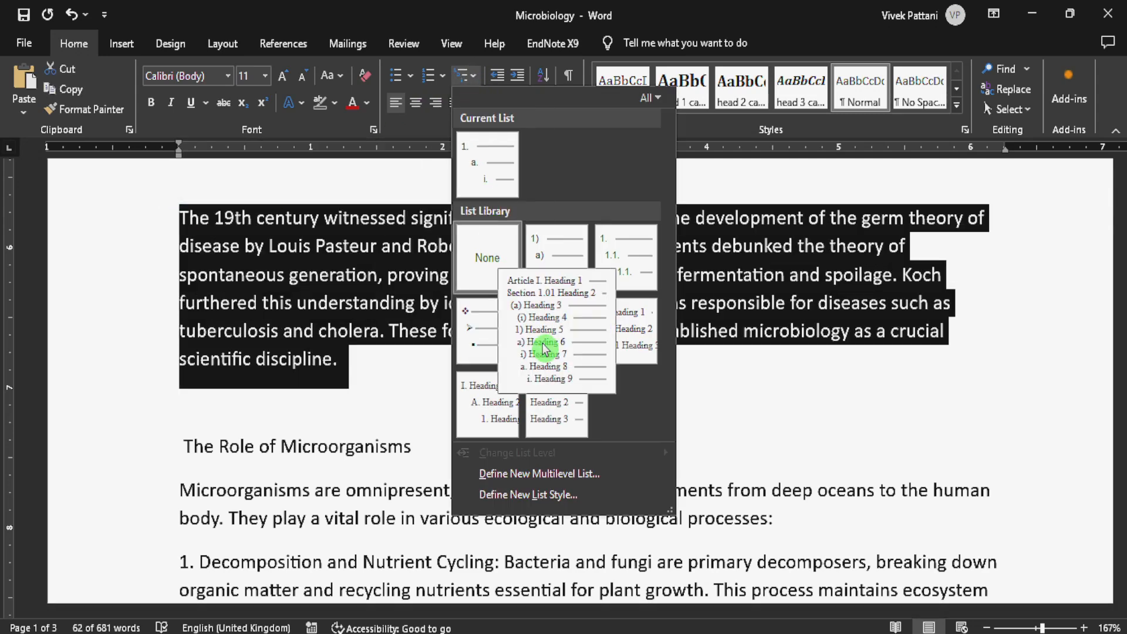
{"action": "left_click", "coordinate": [548, 241]}
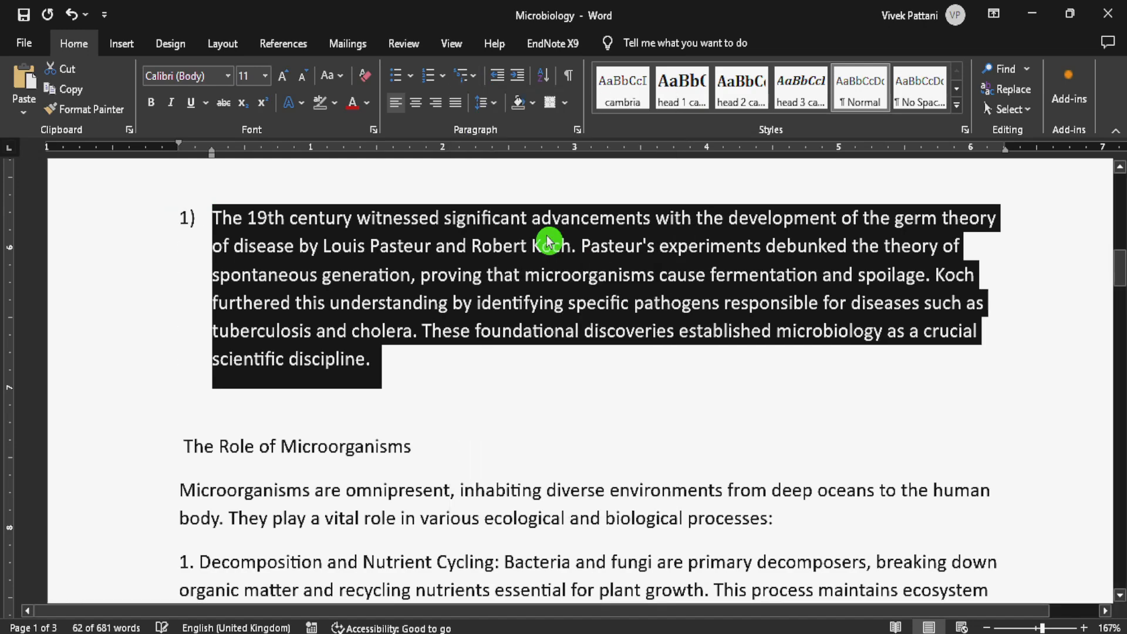
{"action": "left_click", "coordinate": [450, 304]}
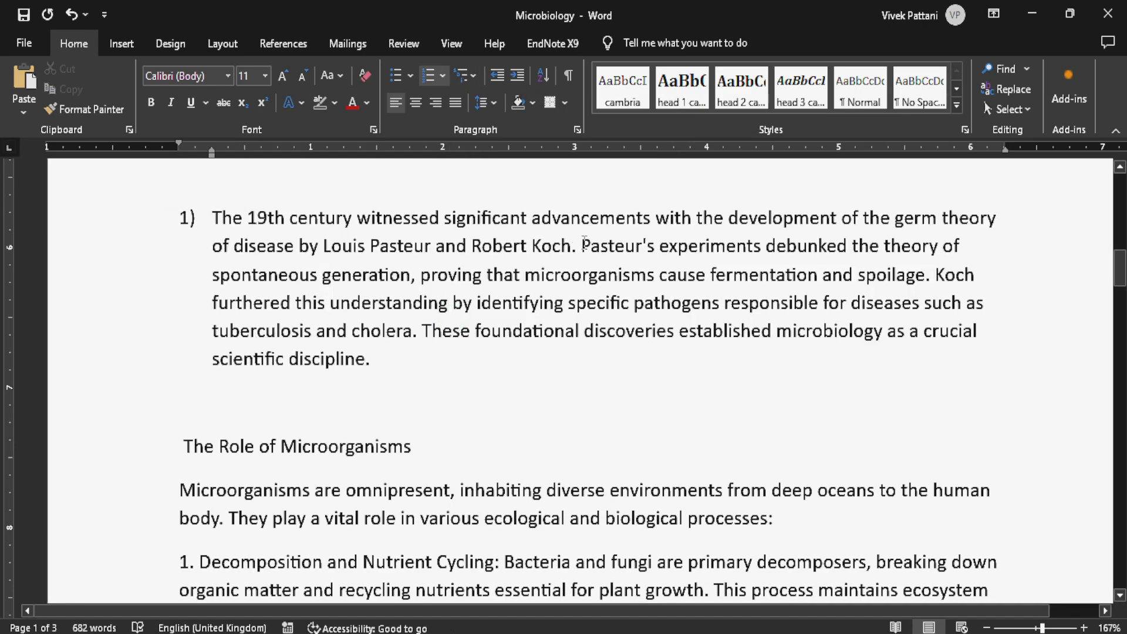
- Split the "1)" paragraph into one list item per sentence, placing each new item one level deeper, at levels a), i) and (1)
{"action": "left_click", "coordinate": [588, 237]}
{"action": "key", "text": "Left"}
{"action": "key", "text": "Return"}
{"action": "key", "text": "Tab"}
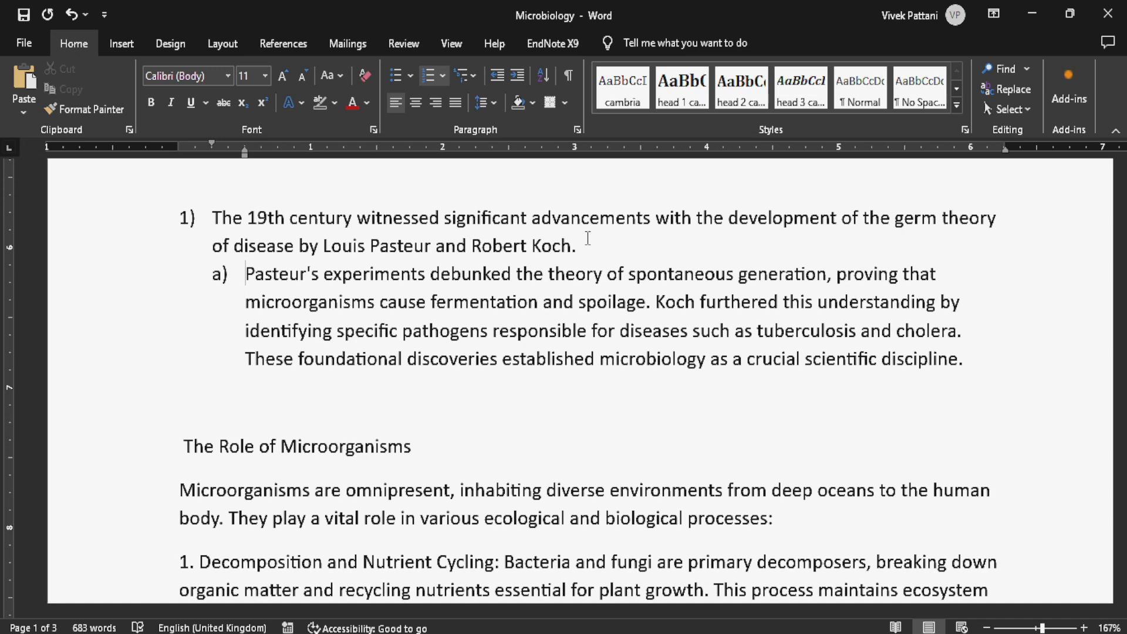
{"action": "left_click", "coordinate": [657, 302]}
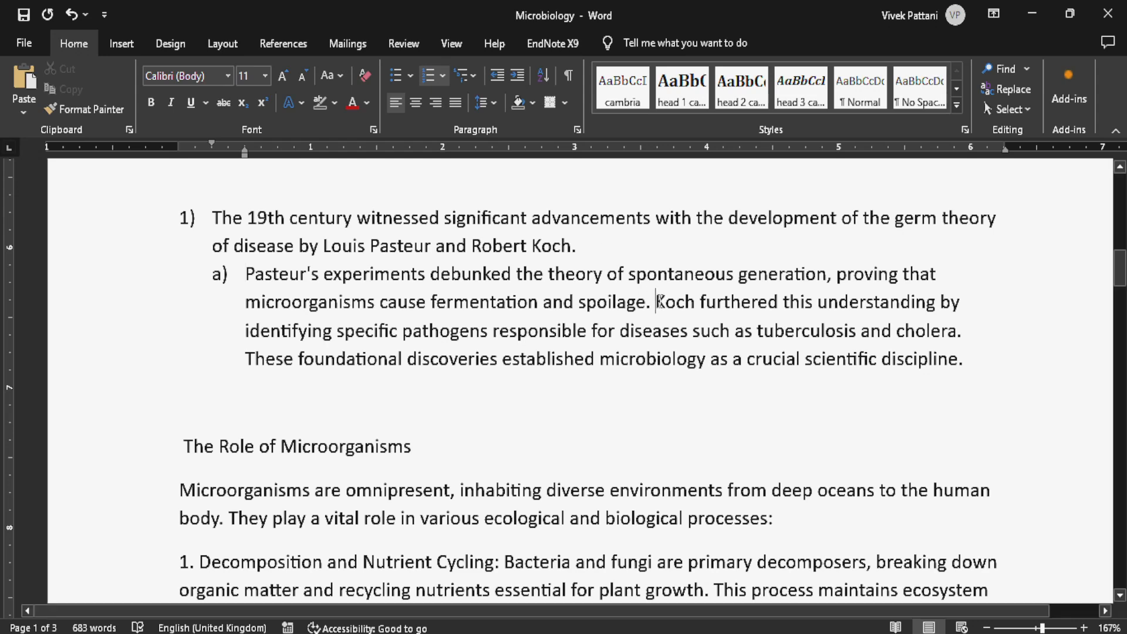
{"action": "key", "text": "Return"}
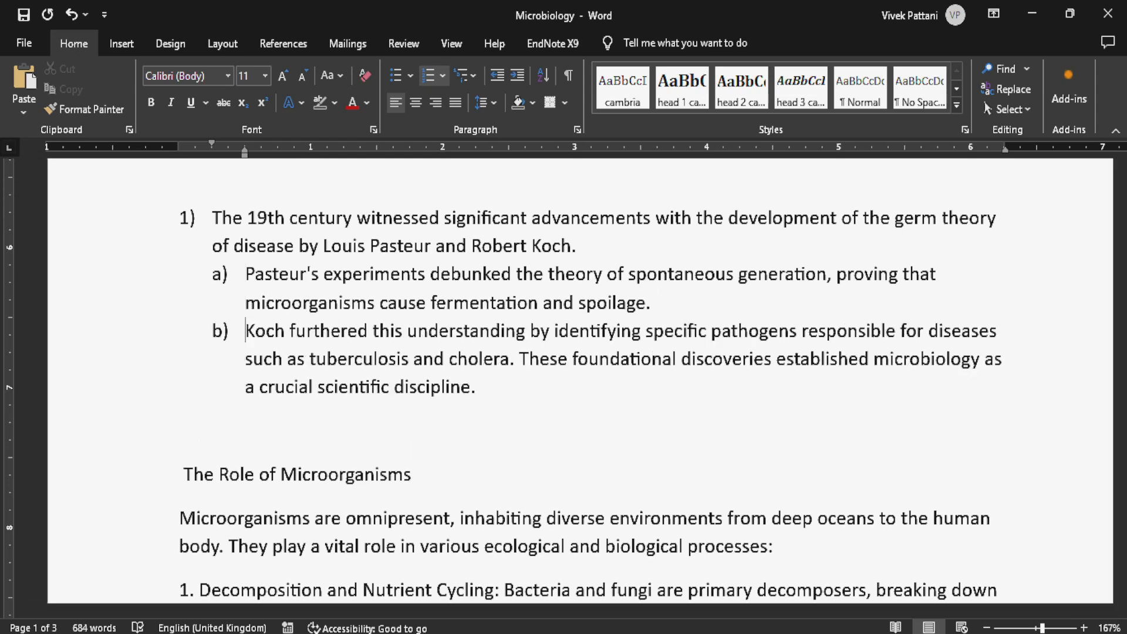
{"action": "key", "text": "Tab"}
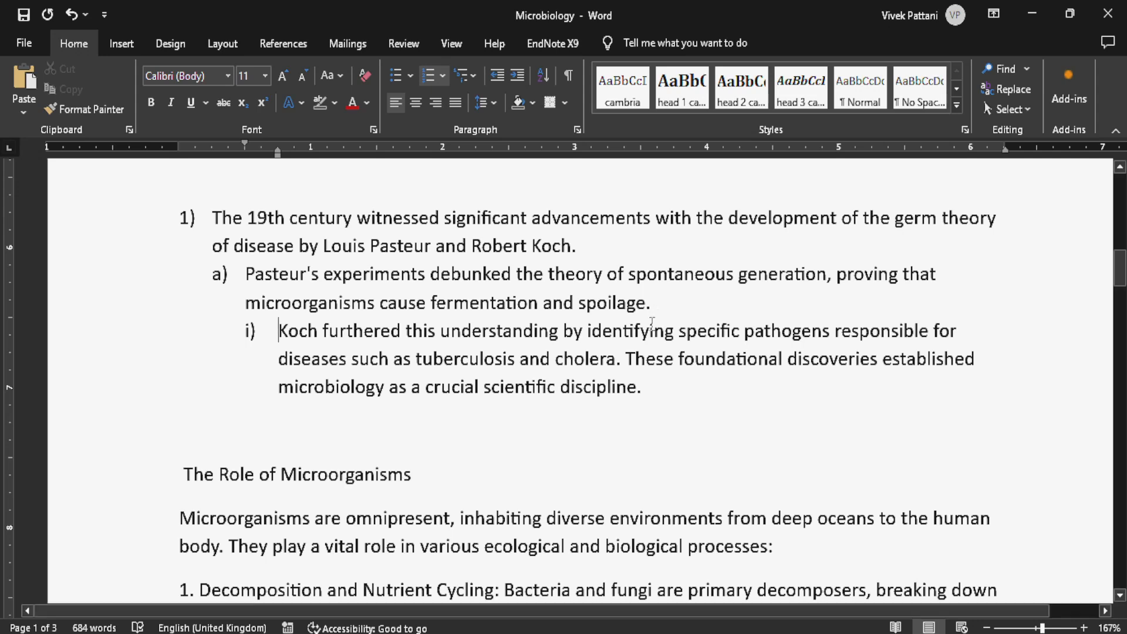
{"action": "left_click", "coordinate": [633, 359]}
{"action": "key", "text": "Return"}
{"action": "key", "text": "Tab"}
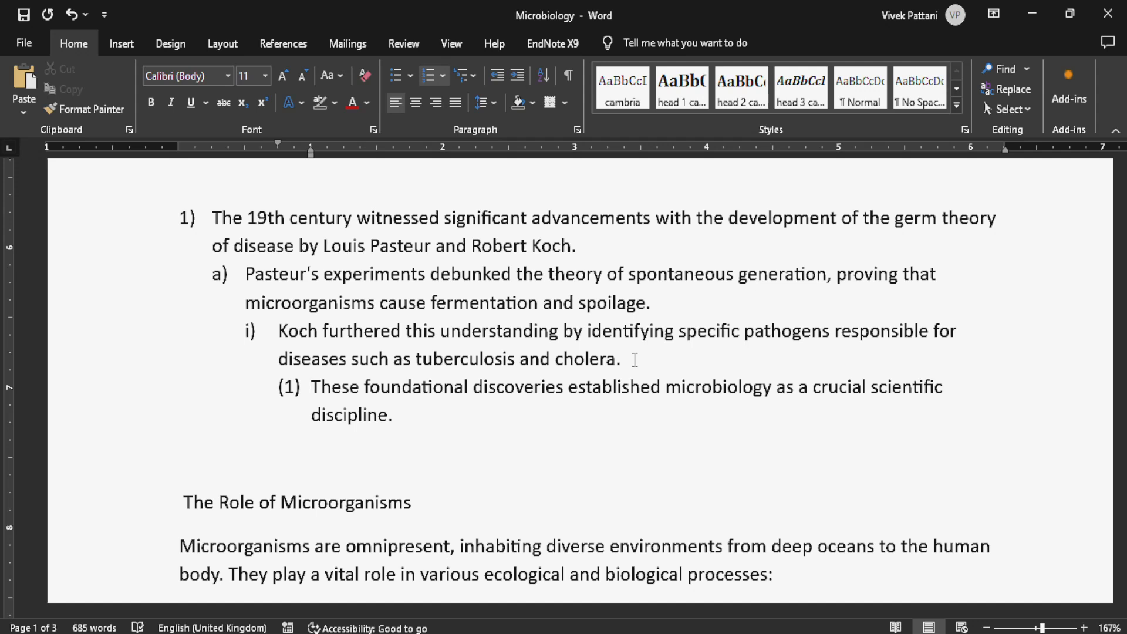
- Add a top-level item numbered 2) with the text "PFPMFP" below the multilevel list
{"action": "left_click", "coordinate": [478, 408]}
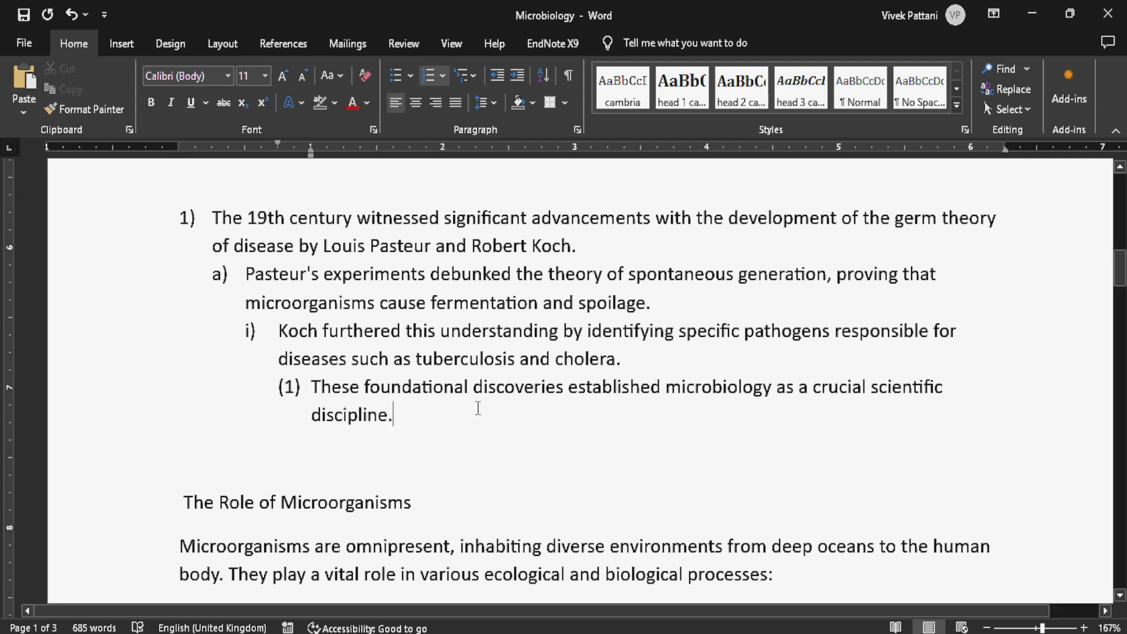
{"action": "key", "text": "Return"}
{"action": "key", "text": "BackSpace"}
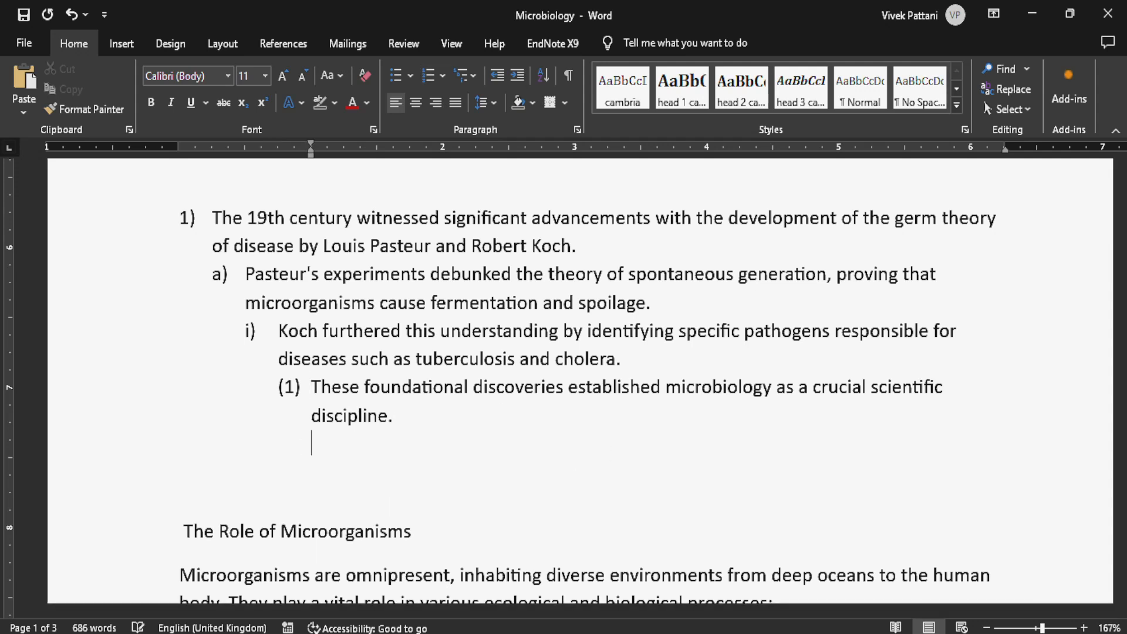
{"action": "key", "text": "BackSpace"}
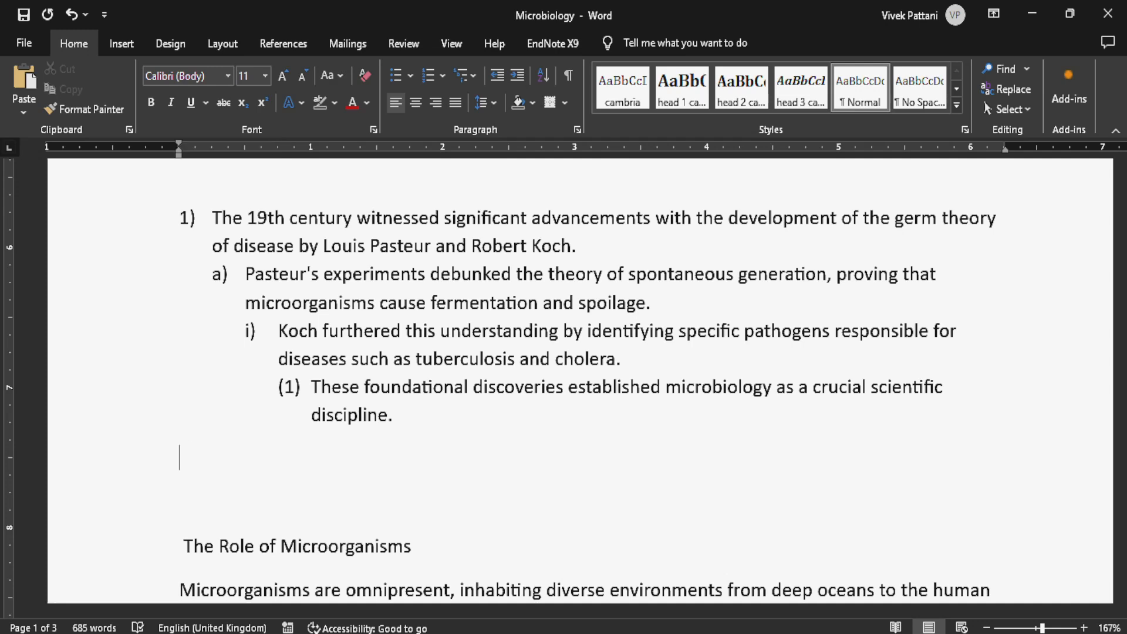
{"action": "type", "text": "2)"}
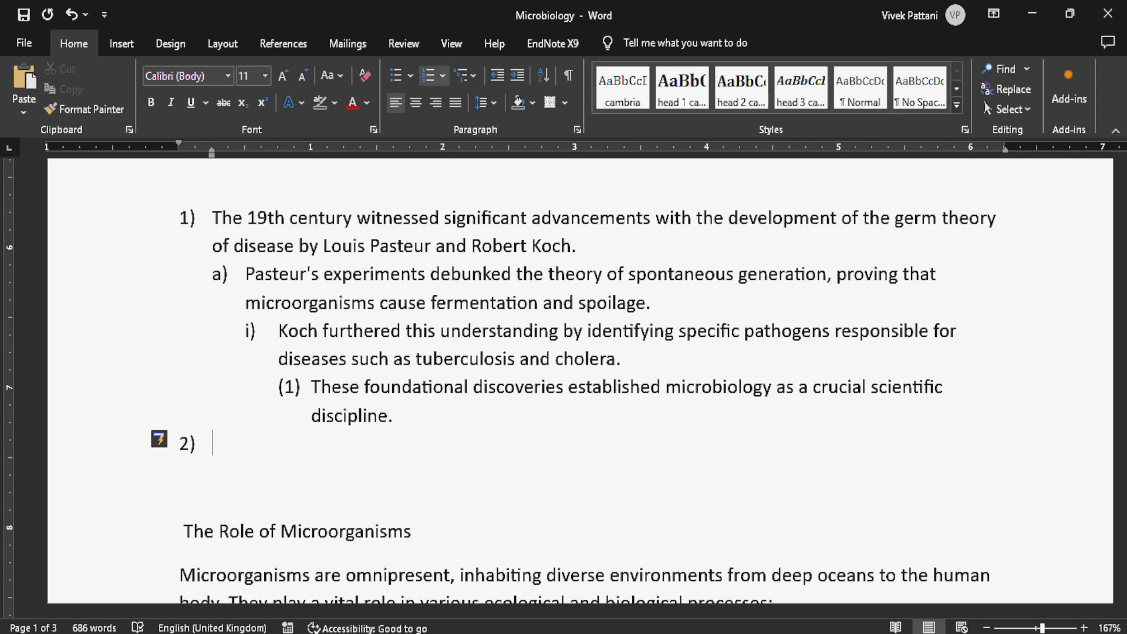
{"action": "type", "text": " PFPMFP"}
{"action": "key", "text": "Return"}
- Add the second-level item "DFMKOD" under PFPMFP and start an empty third-level item beneath it
{"action": "key", "text": "Tab"}
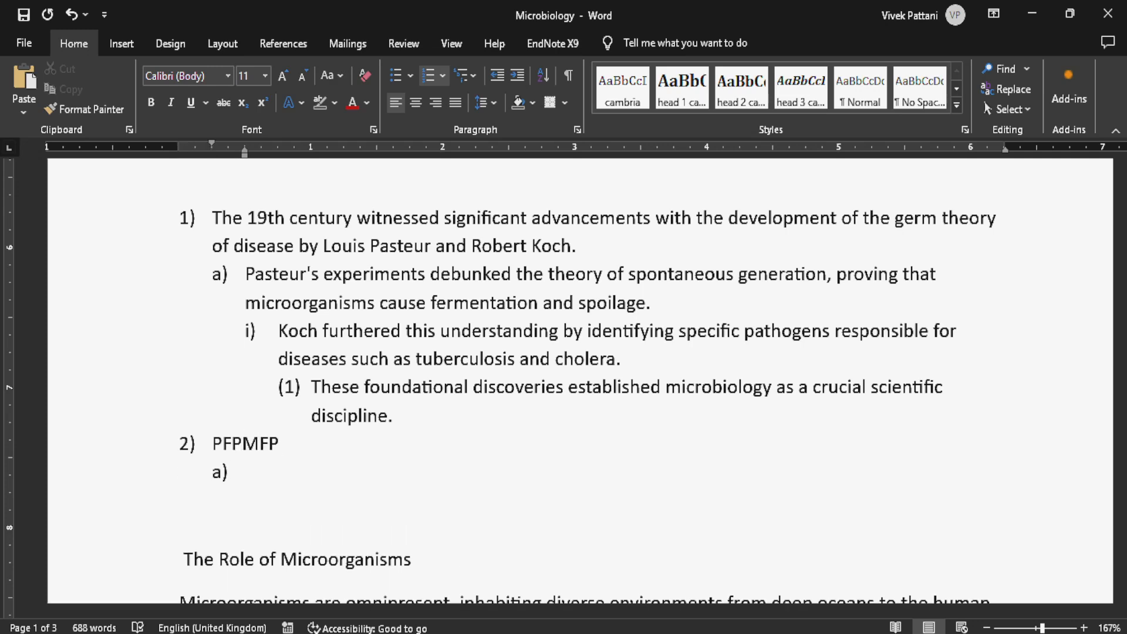
{"action": "type", "text": "DFMKOD"}
{"action": "key", "text": "Return"}
{"action": "key", "text": "Tab"}
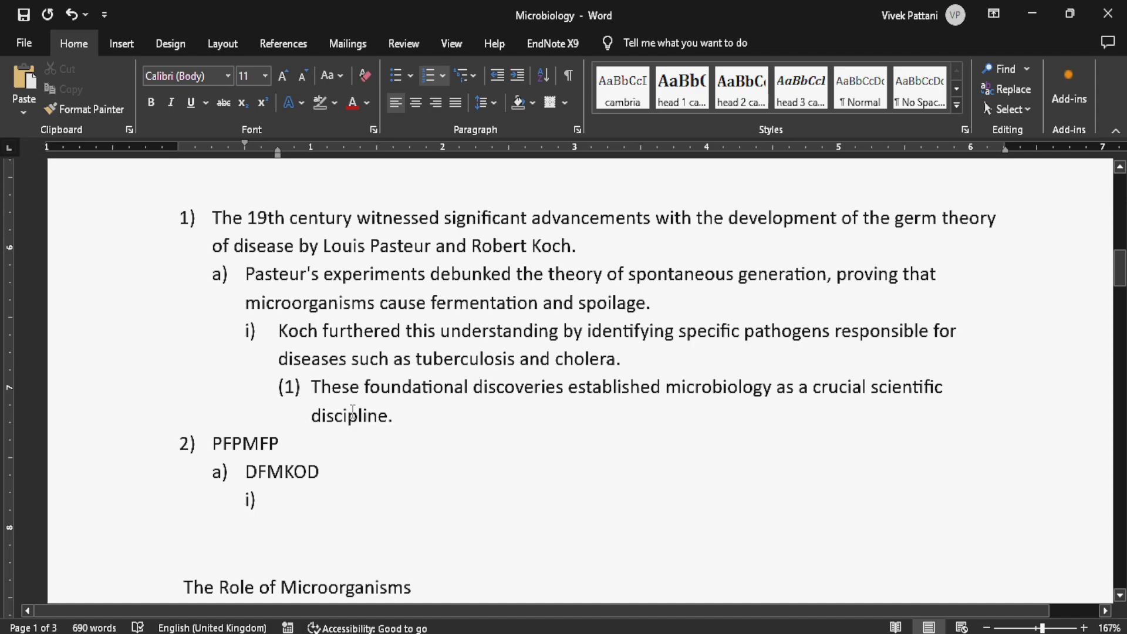
- Decrease the indent of the four picture-bulleted items under the title by one level
{"action": "scroll", "coordinate": [411, 404], "scroll_direction": "up", "scroll_amount": 10}
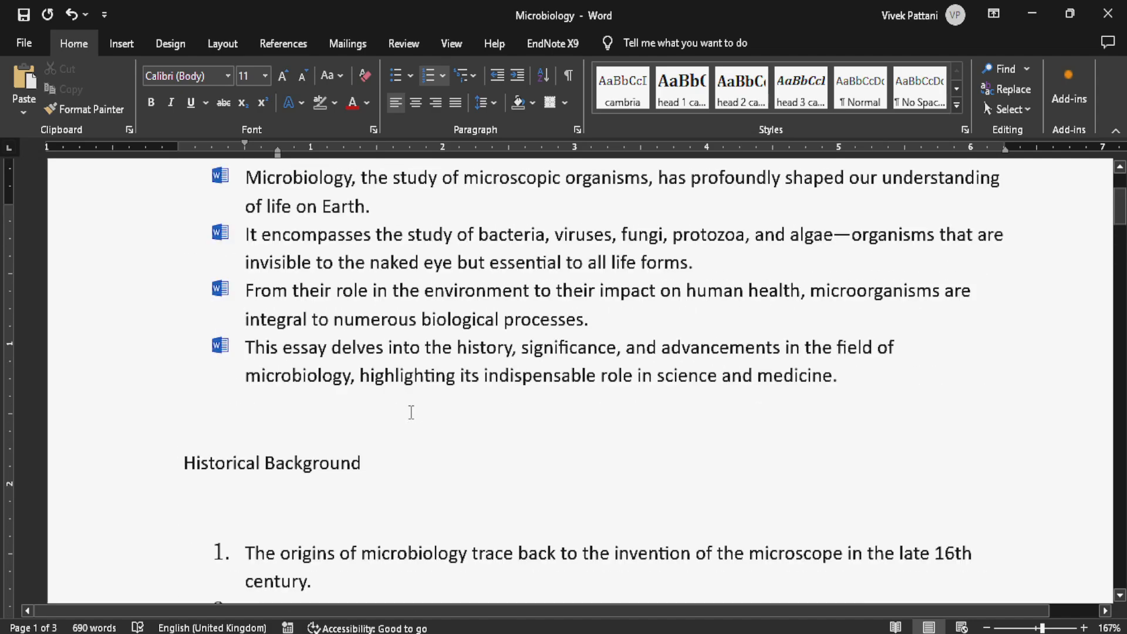
{"action": "scroll", "coordinate": [411, 410], "scroll_direction": "down", "scroll_amount": 5}
{"action": "scroll", "coordinate": [411, 408], "scroll_direction": "up", "scroll_amount": 7}
{"action": "scroll", "coordinate": [418, 404], "scroll_direction": "down", "scroll_amount": 2}
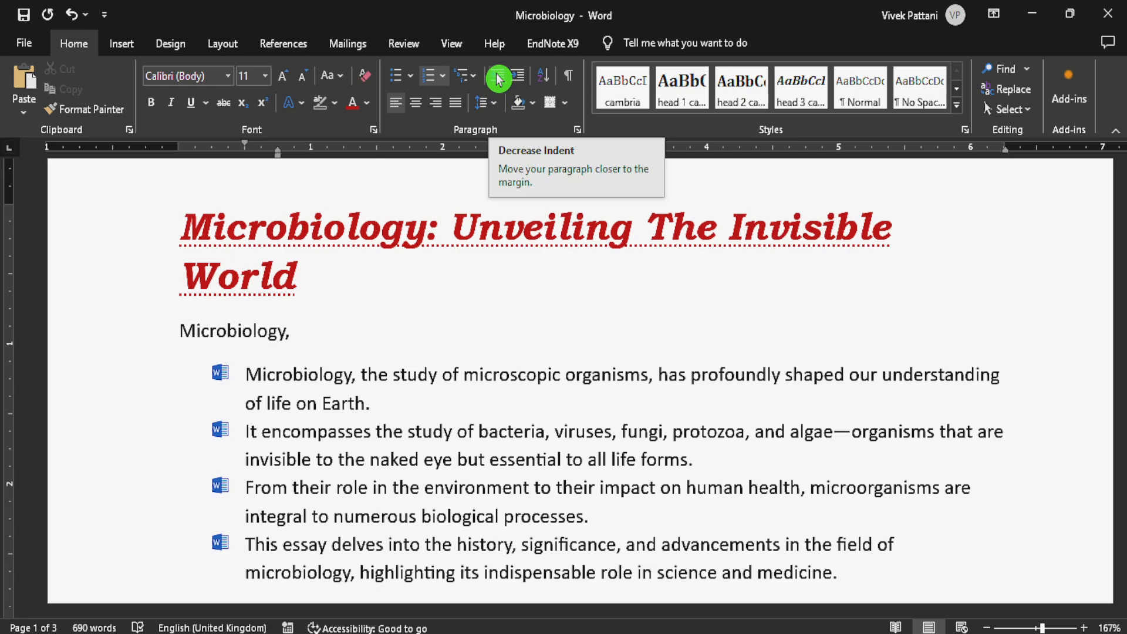
{"action": "scroll", "coordinate": [453, 229], "scroll_direction": "down", "scroll_amount": 2}
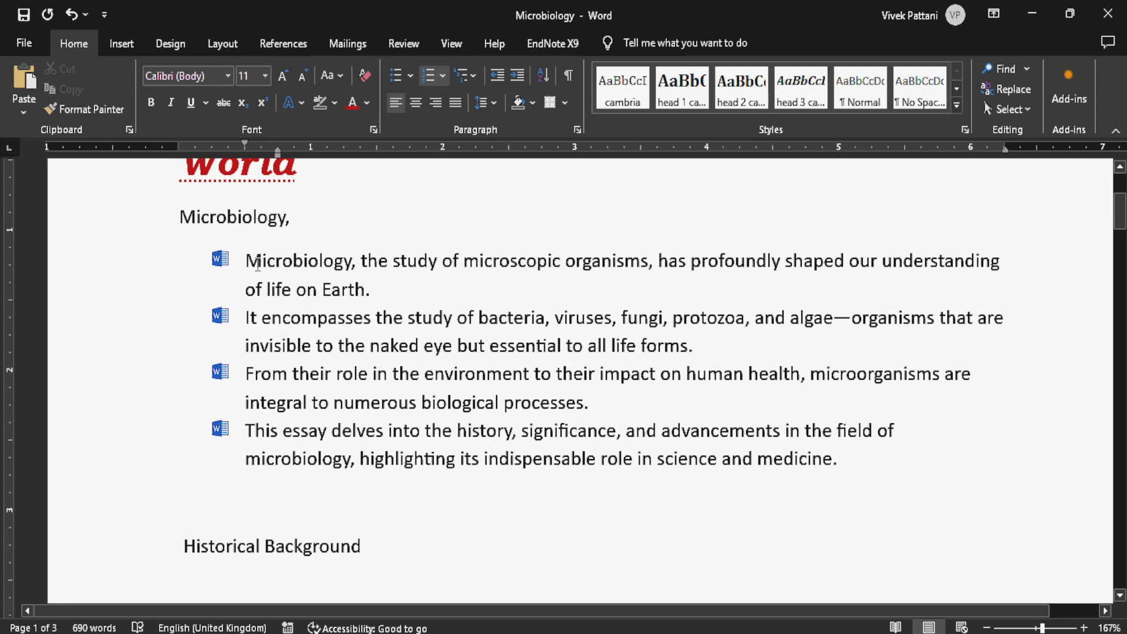
{"action": "left_click_drag", "start_coordinate": [247, 262], "coordinate": [849, 461]}
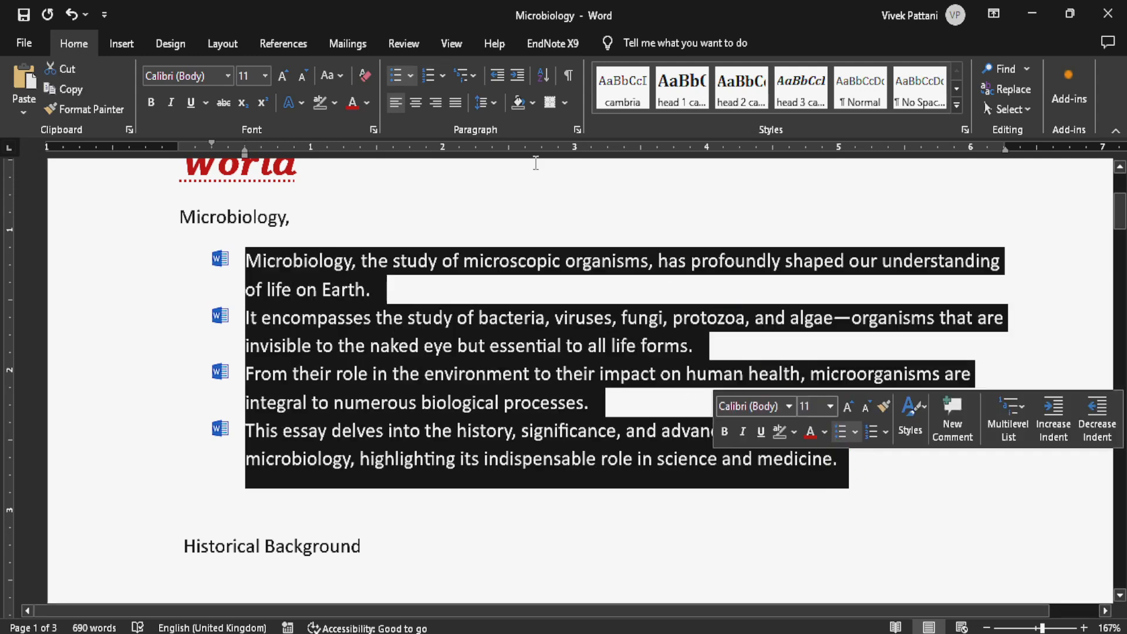
{"action": "left_click", "coordinate": [496, 83]}
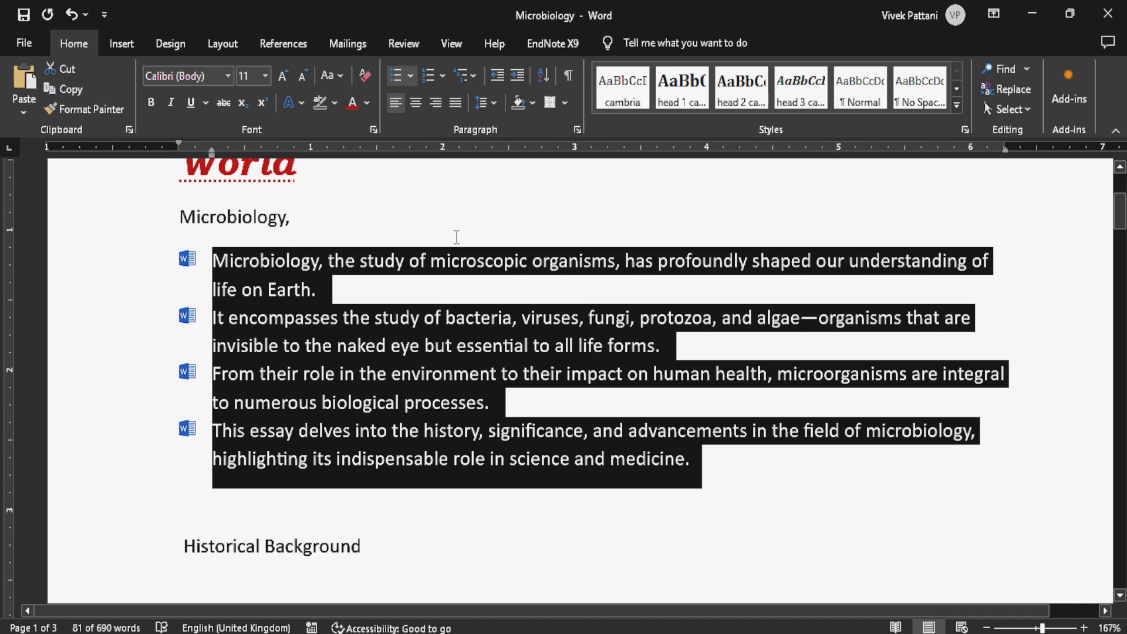
- Increase the indent of the four selected picture-bulleted items by three levels
{"action": "left_click", "coordinate": [514, 83]}
{"action": "left_click", "coordinate": [514, 83]}
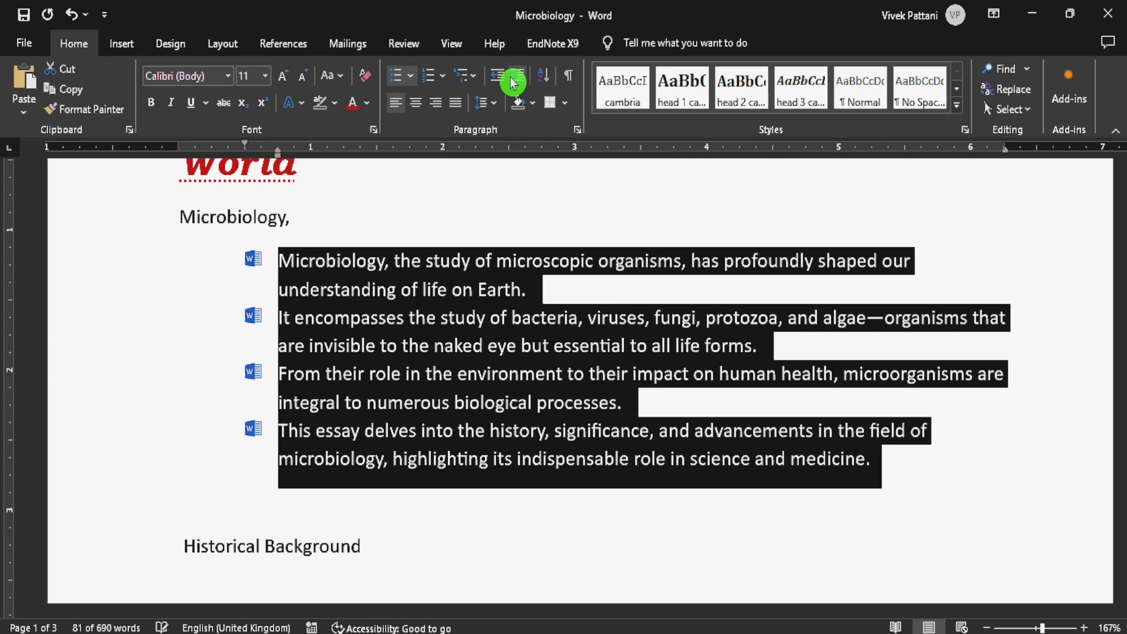
{"action": "left_click", "coordinate": [517, 82]}
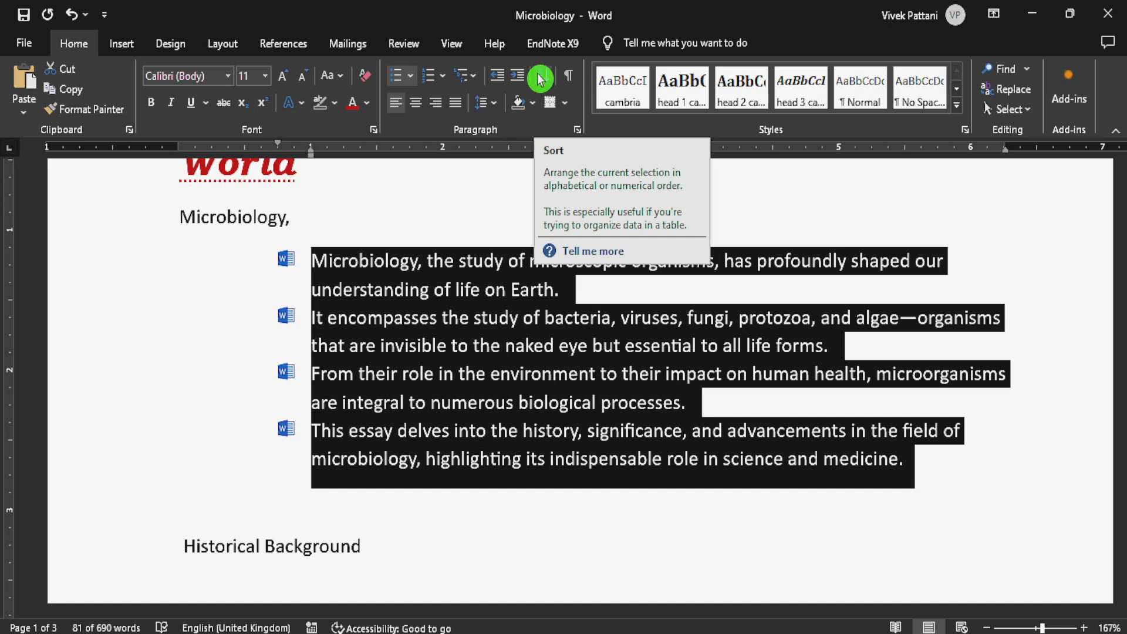
- Sort the four picture-bulleted items by Paragraphs as Text in ascending order, and undo the sort
{"action": "left_click", "coordinate": [540, 78]}
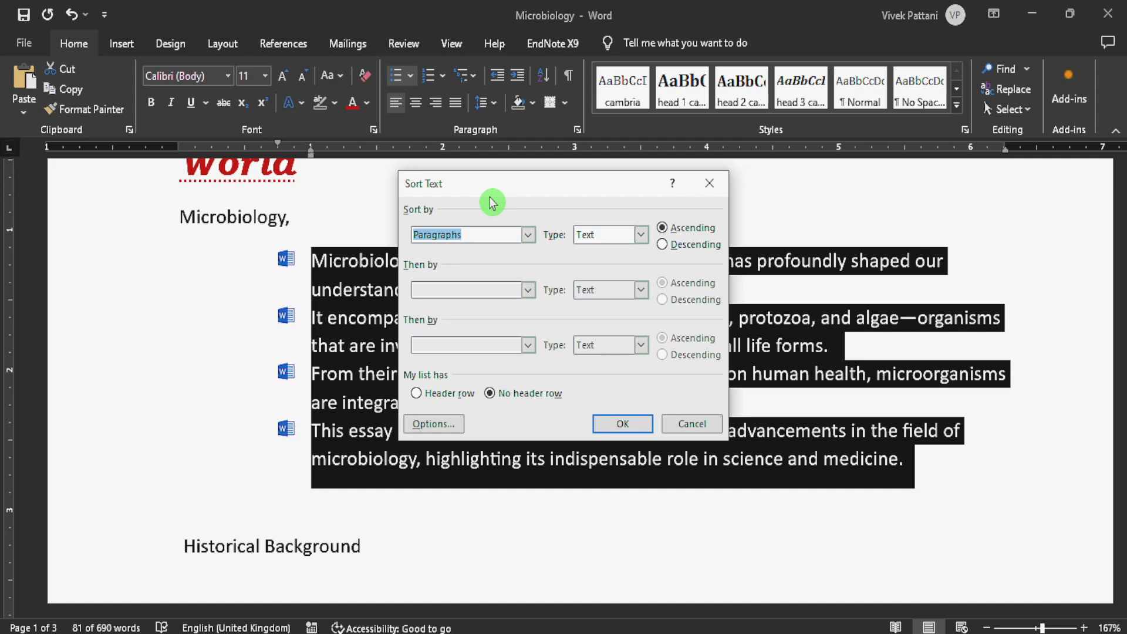
{"action": "left_click", "coordinate": [527, 234]}
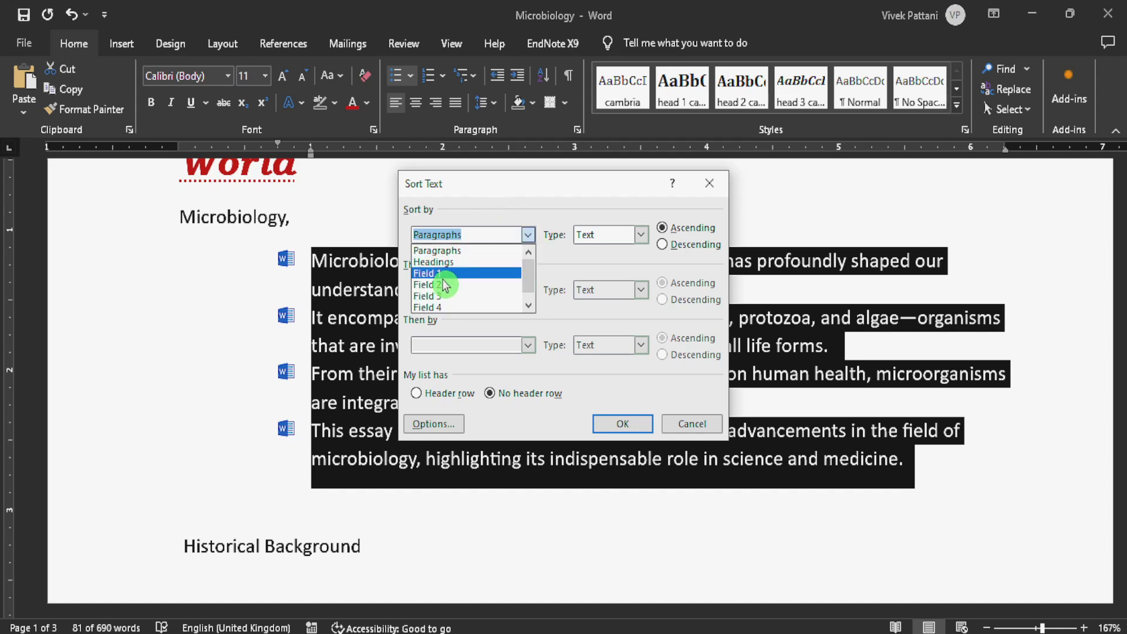
{"action": "left_click", "coordinate": [478, 208]}
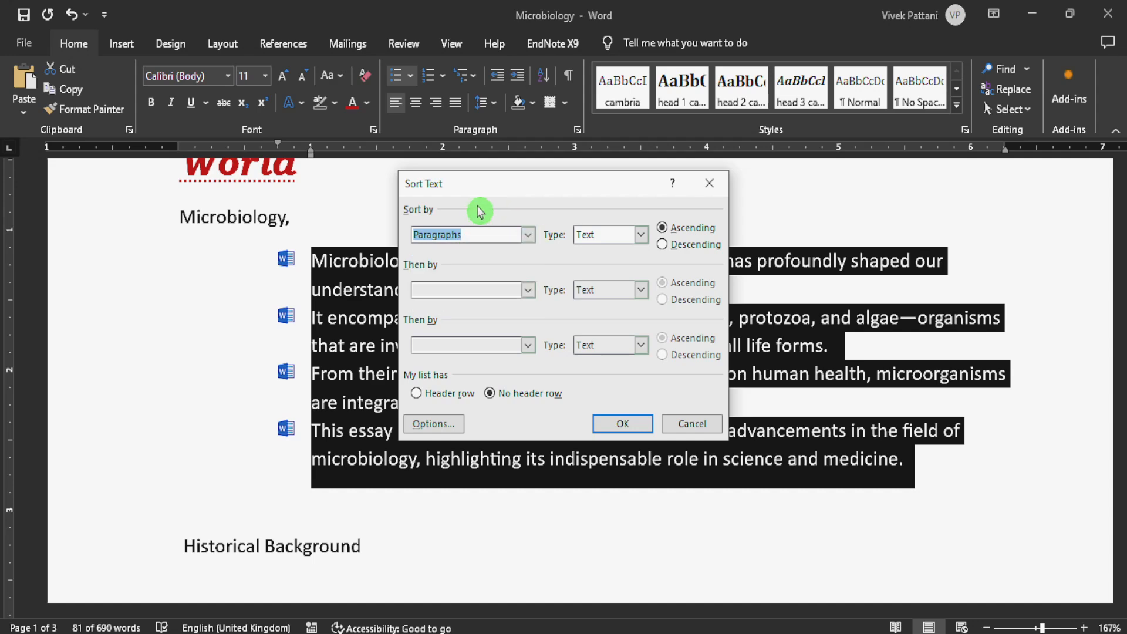
{"action": "left_click", "coordinate": [637, 234]}
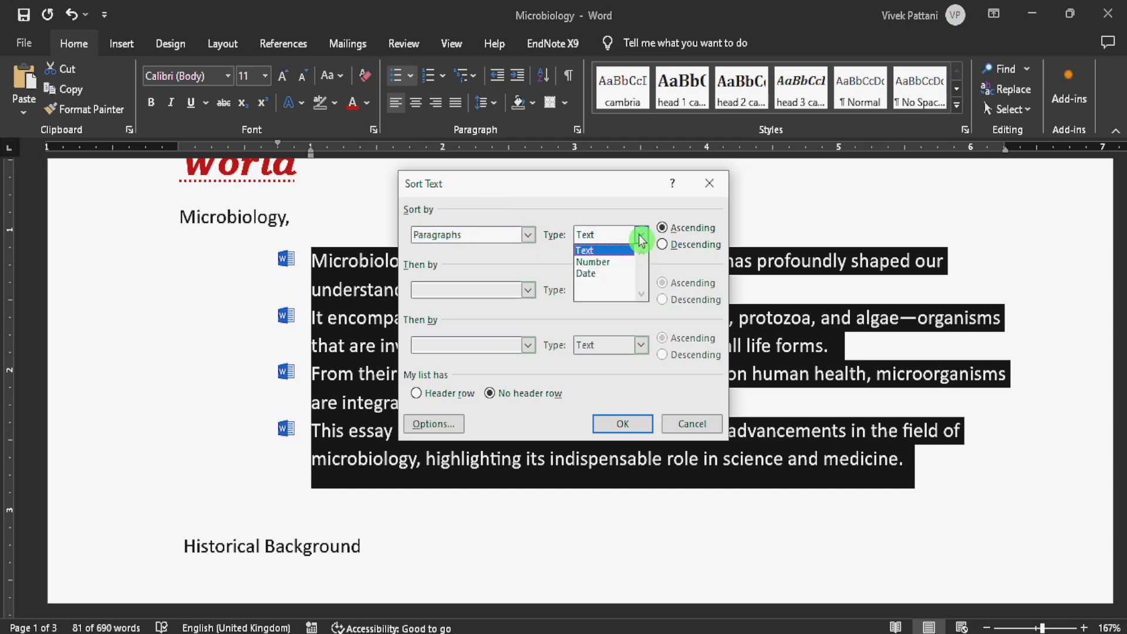
{"action": "left_click", "coordinate": [604, 253]}
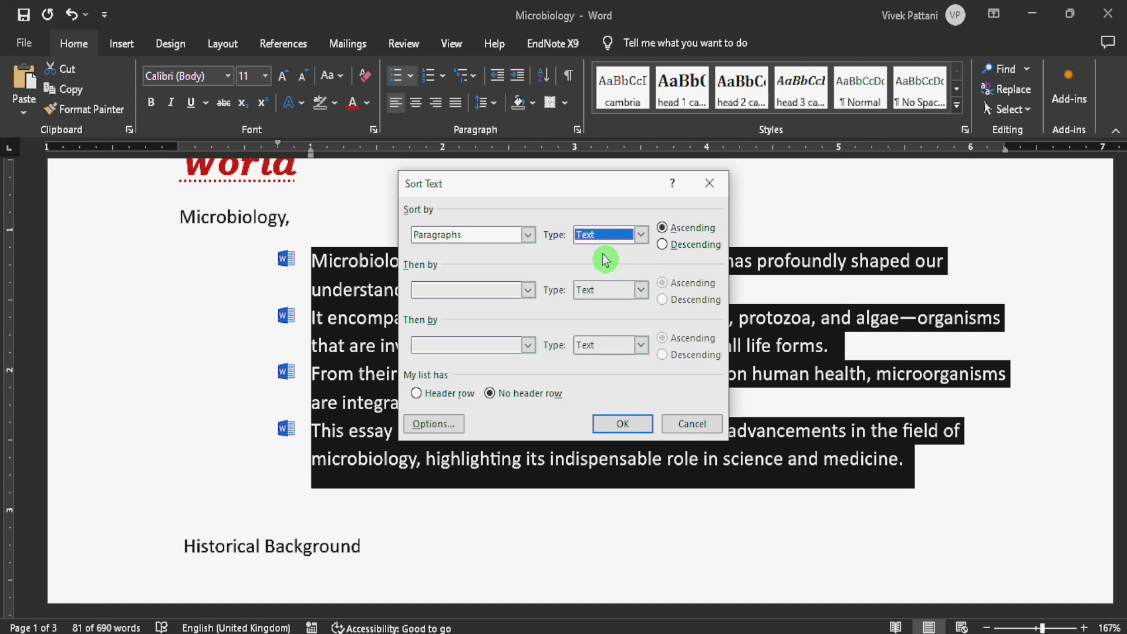
{"action": "left_click", "coordinate": [641, 234]}
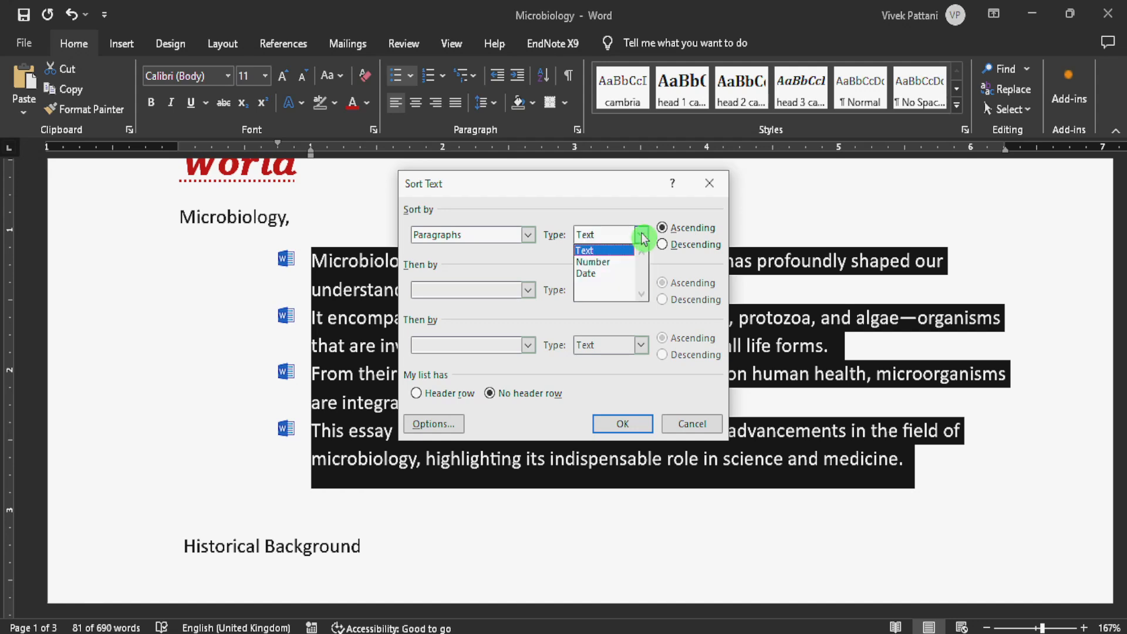
{"action": "left_click", "coordinate": [596, 198]}
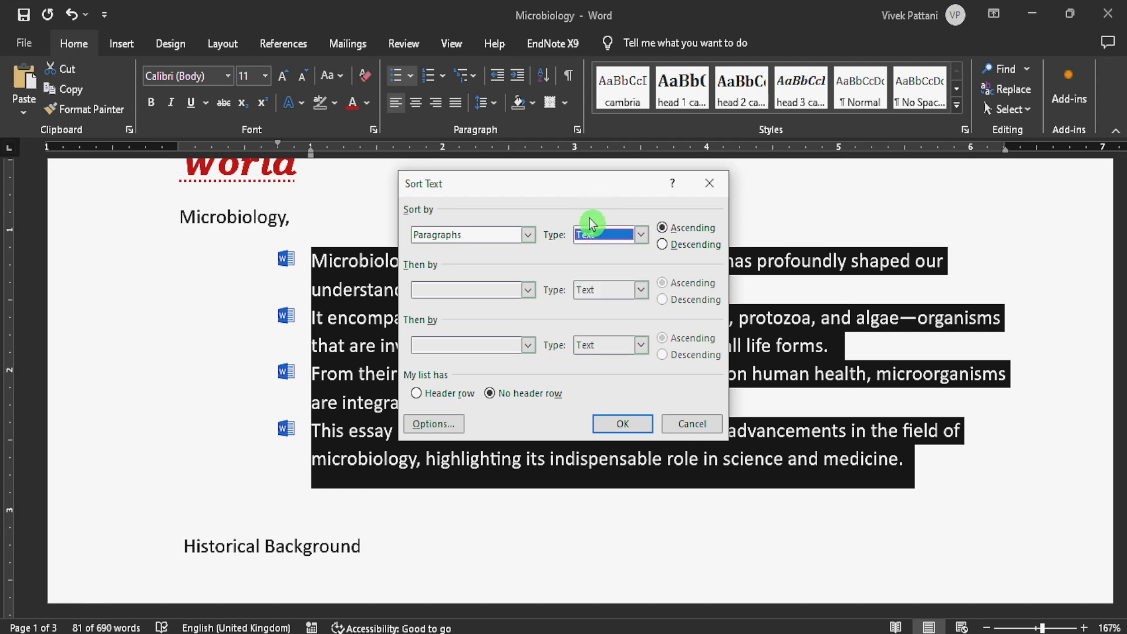
{"action": "left_click", "coordinate": [623, 425]}
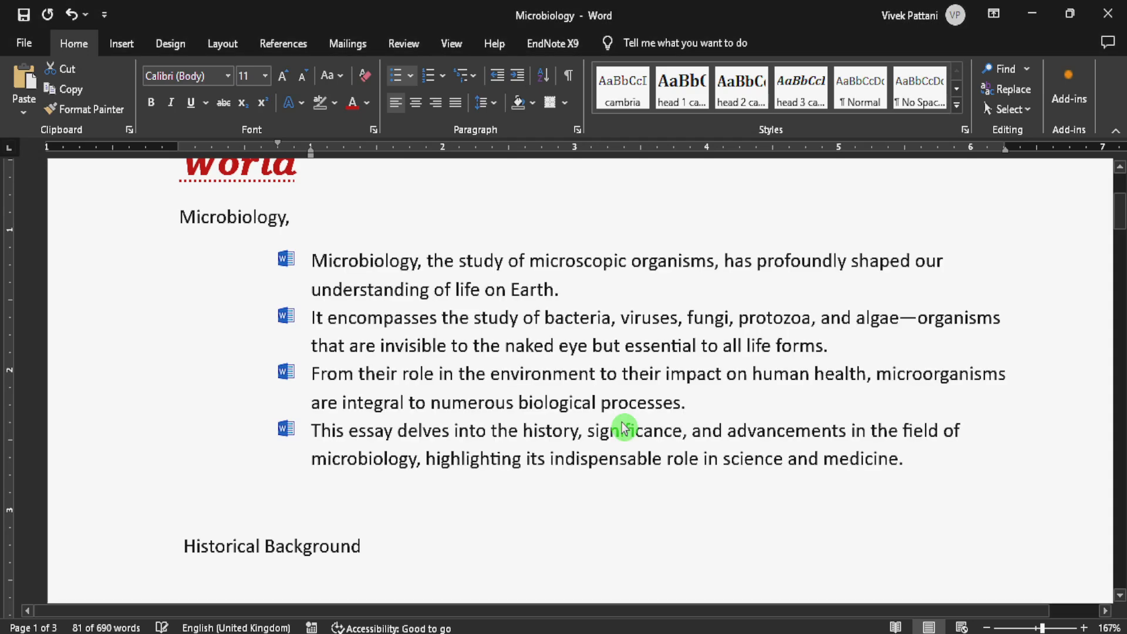
{"action": "left_click", "coordinate": [455, 292]}
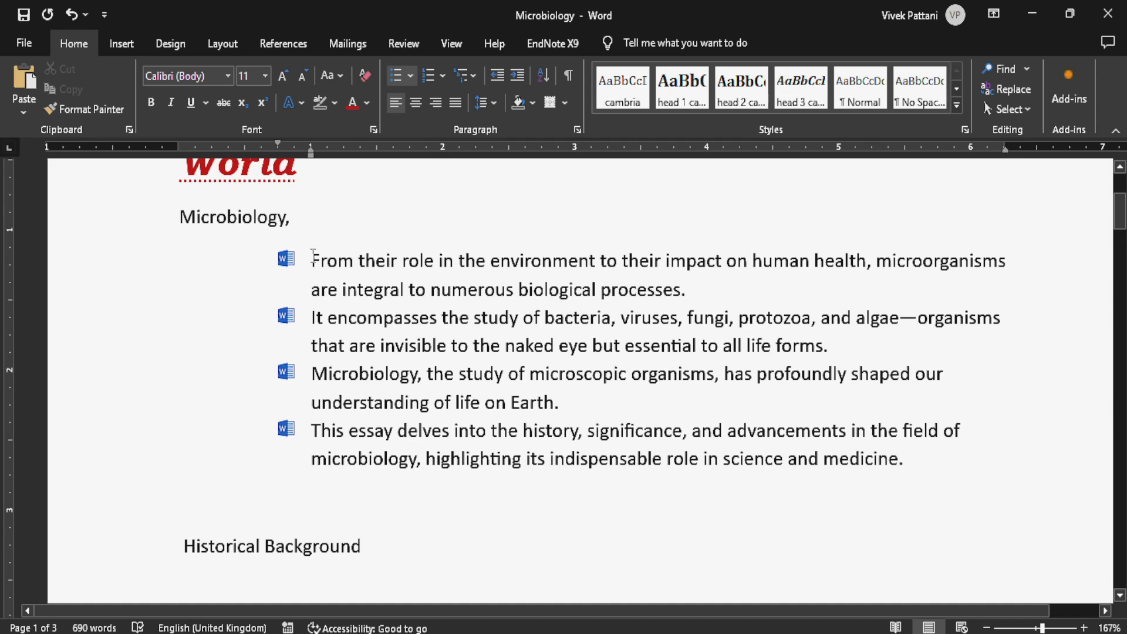
{"action": "key", "text": "ctrl+z"}
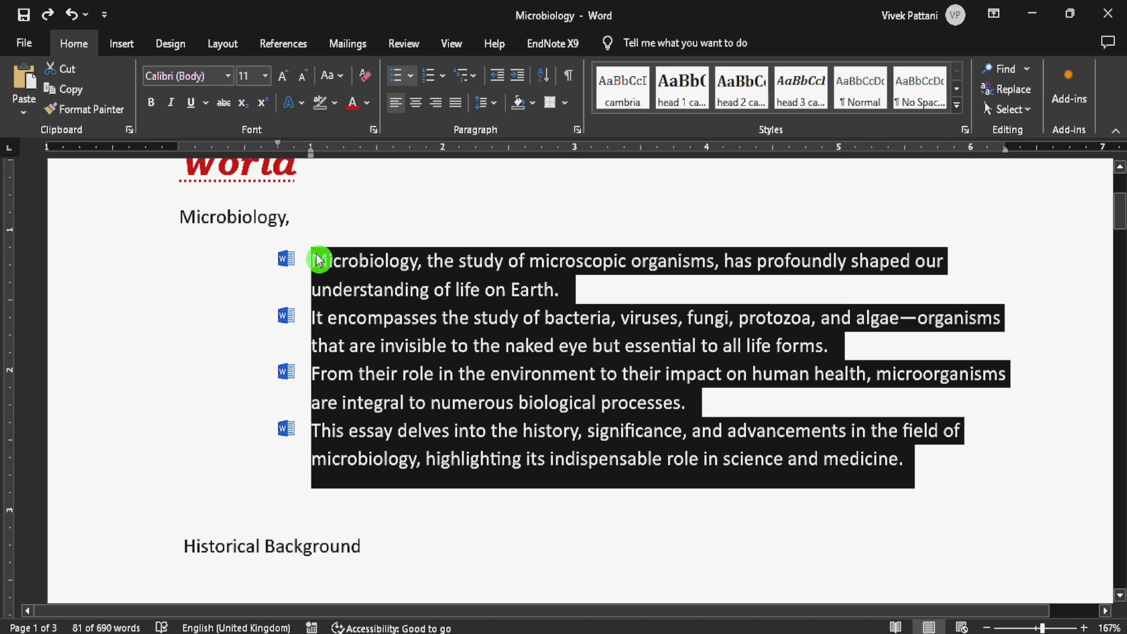
{"action": "left_click", "coordinate": [330, 263]}
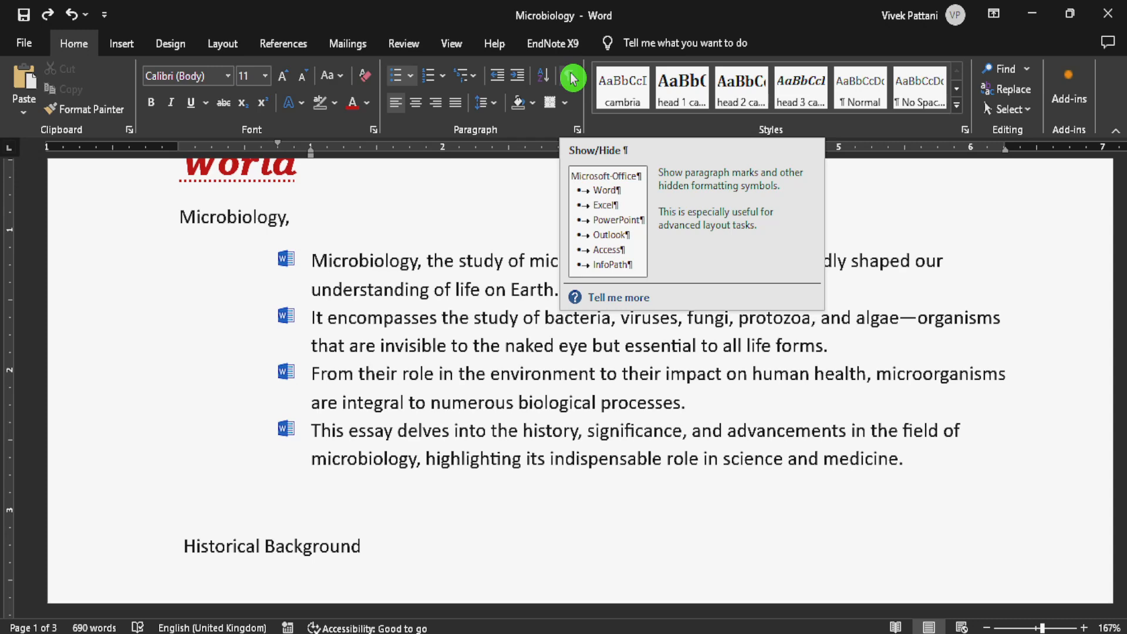
- Show the paragraph marks and other hidden formatting symbols, toggling them off and on again once
{"action": "left_click", "coordinate": [573, 78]}
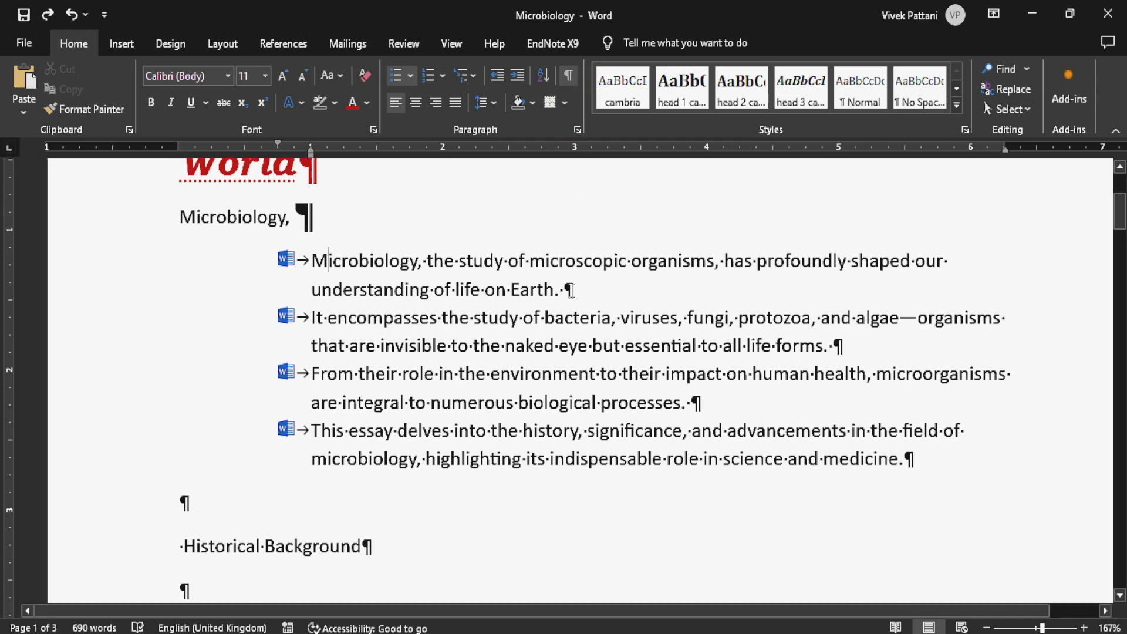
{"action": "scroll", "coordinate": [570, 290], "scroll_direction": "down", "scroll_amount": 2}
{"action": "scroll", "coordinate": [325, 224], "scroll_direction": "up", "scroll_amount": 2}
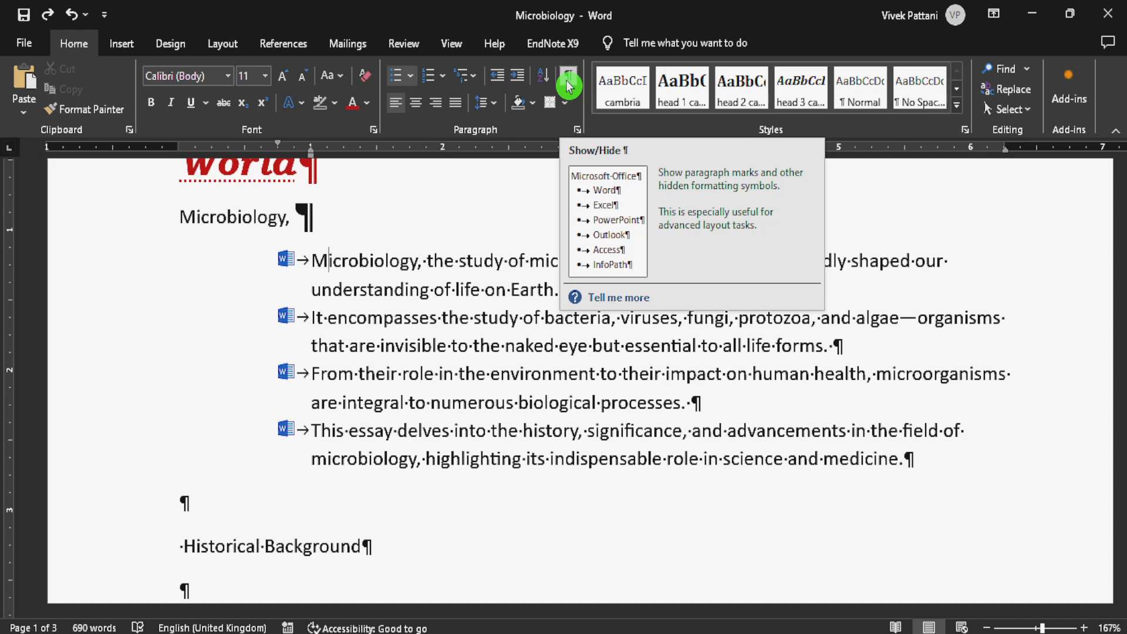
{"action": "left_click", "coordinate": [568, 87]}
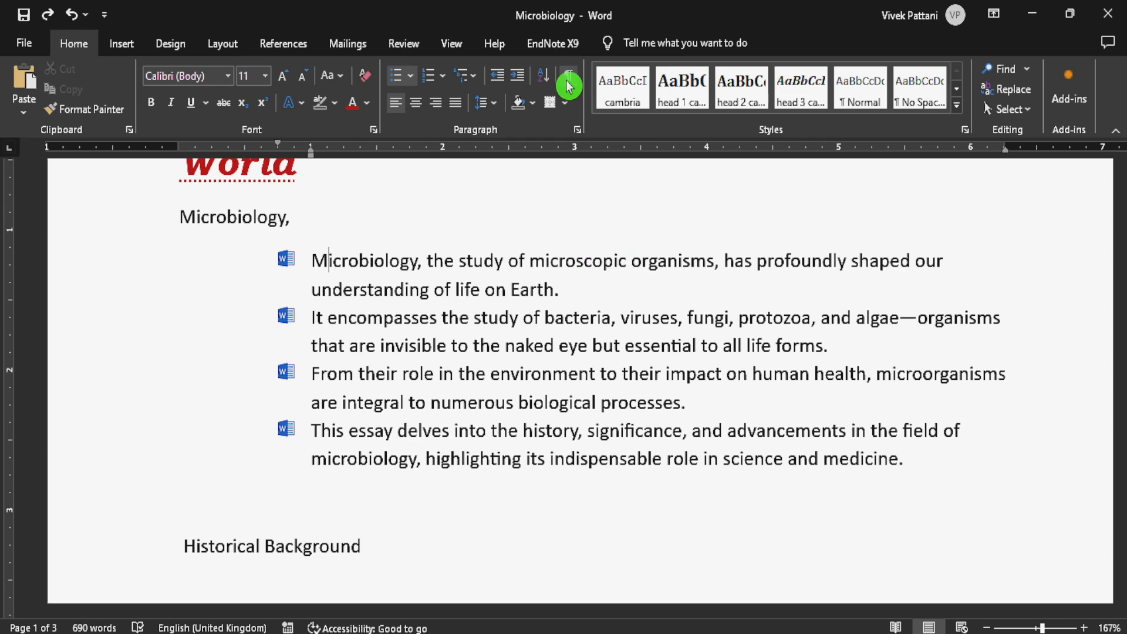
{"action": "left_click", "coordinate": [568, 86]}
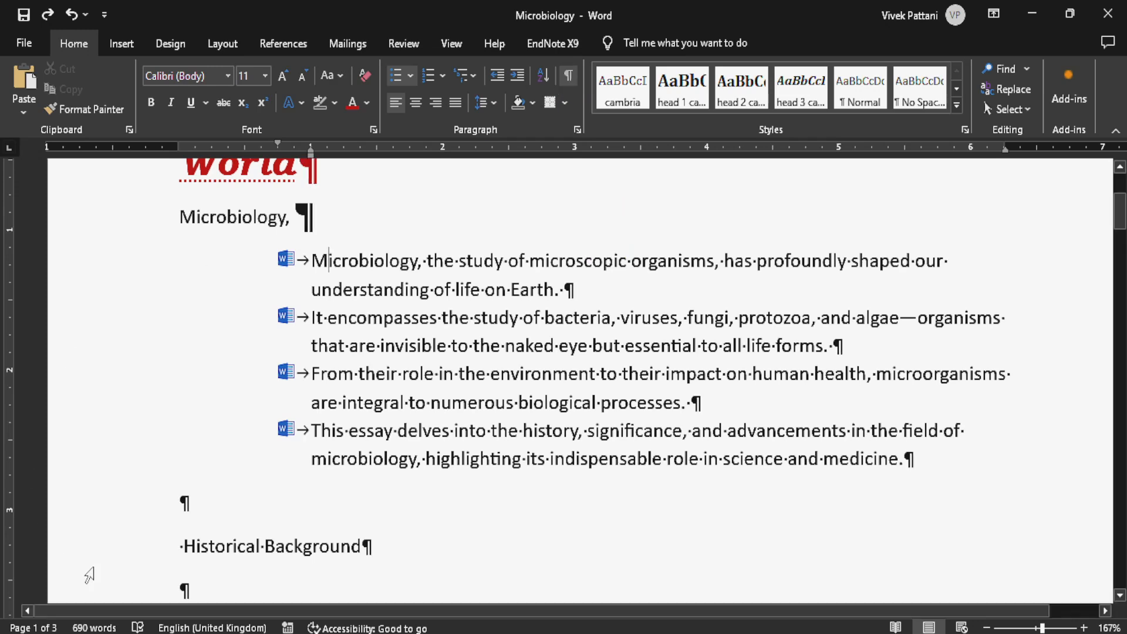
{"action": "left_click_drag", "start_coordinate": [176, 506], "coordinate": [200, 507]}
{"action": "left_click", "coordinate": [205, 509]}
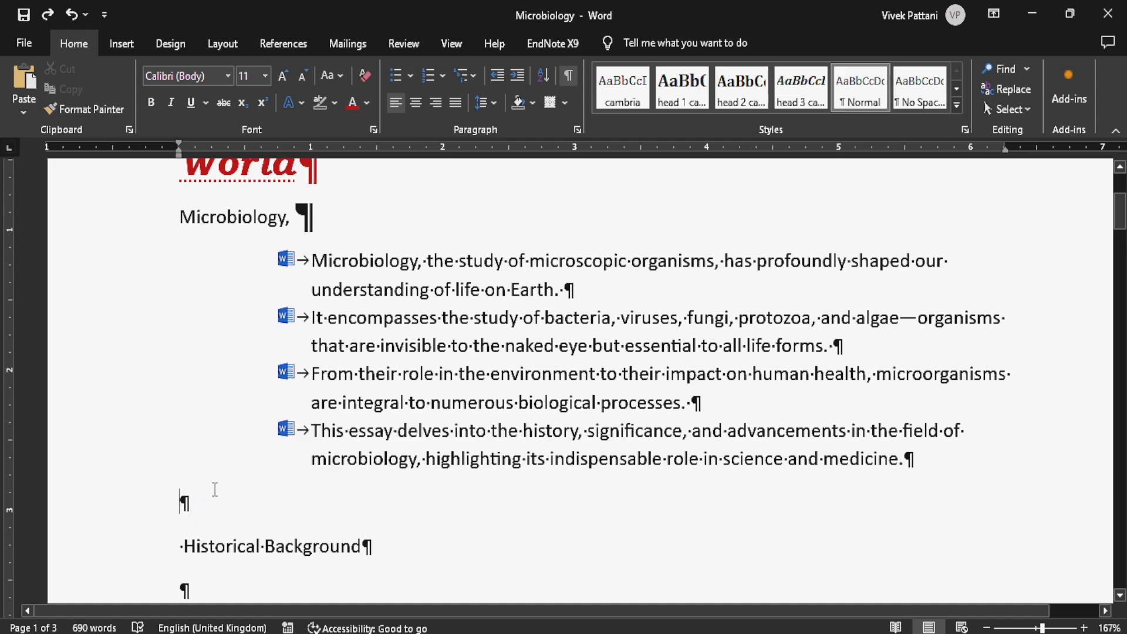
{"action": "left_click", "coordinate": [301, 262]}
{"action": "left_click", "coordinate": [333, 261]}
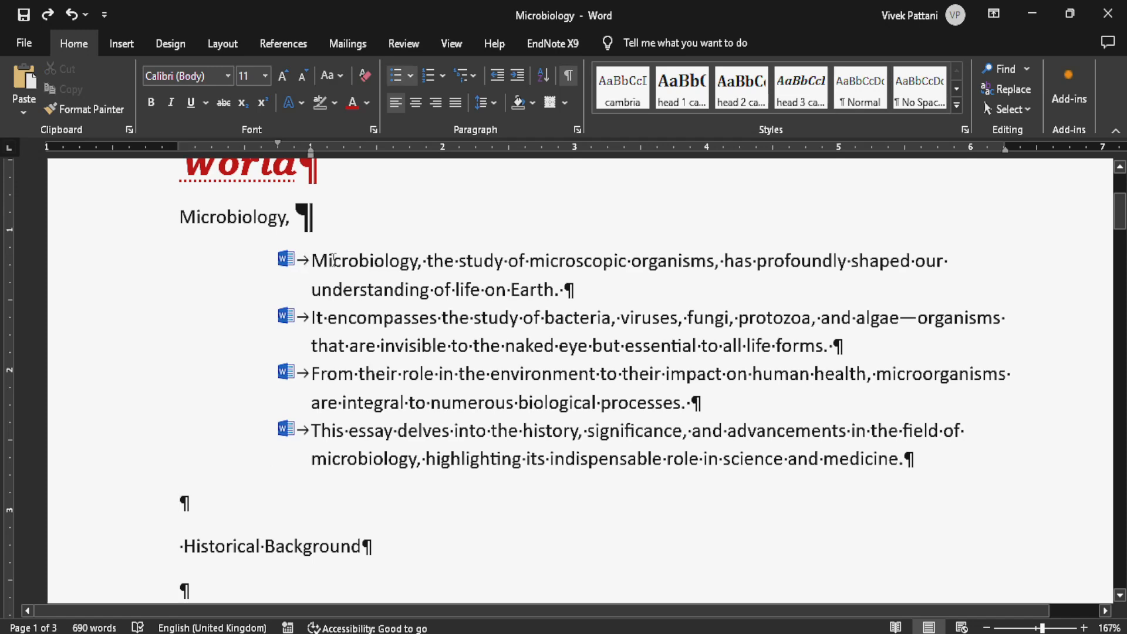
- Indent the empty paragraph above Historical Background, undo the indent, and hide the formatting marks
{"action": "left_click", "coordinate": [519, 104]}
{"action": "left_click", "coordinate": [235, 500]}
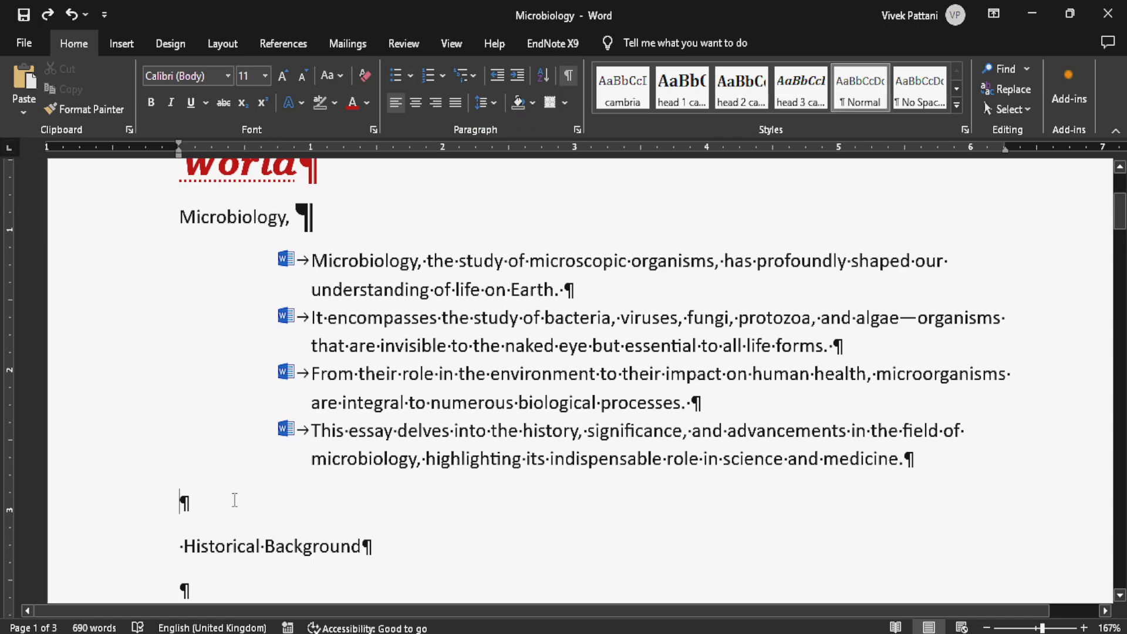
{"action": "key", "text": "Tab"}
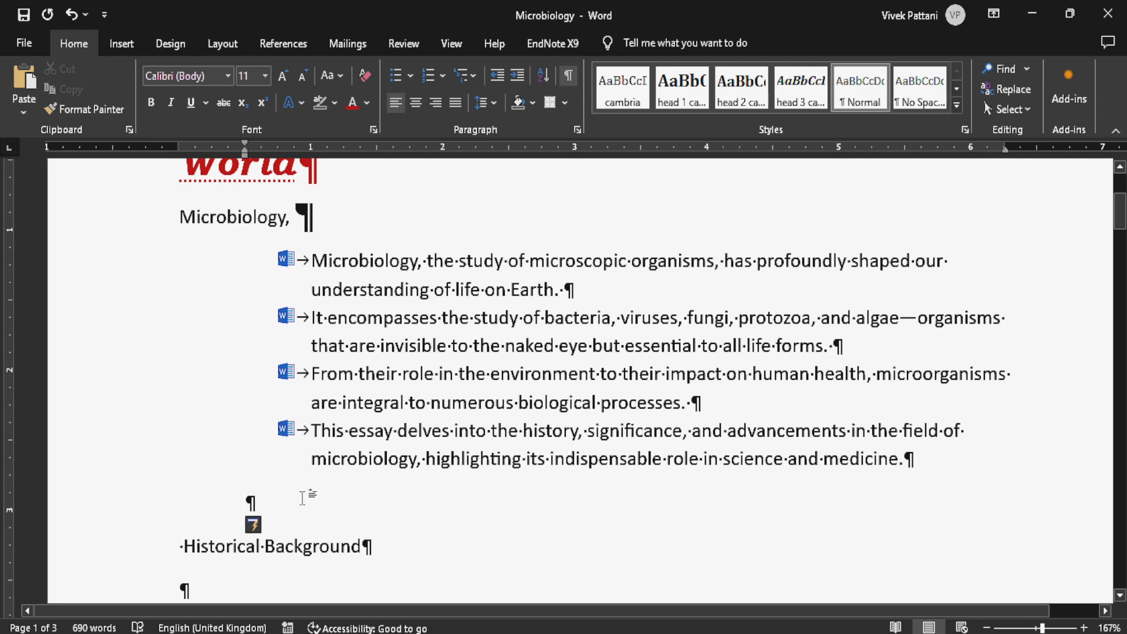
{"action": "key", "text": "ctrl+z"}
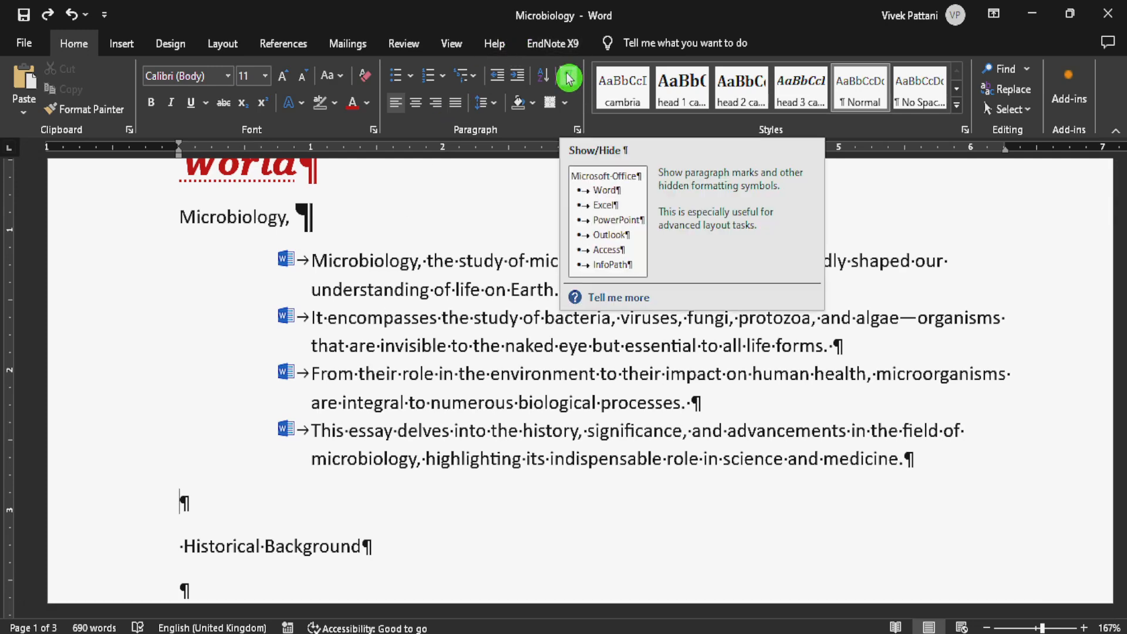
{"action": "left_click", "coordinate": [569, 78]}
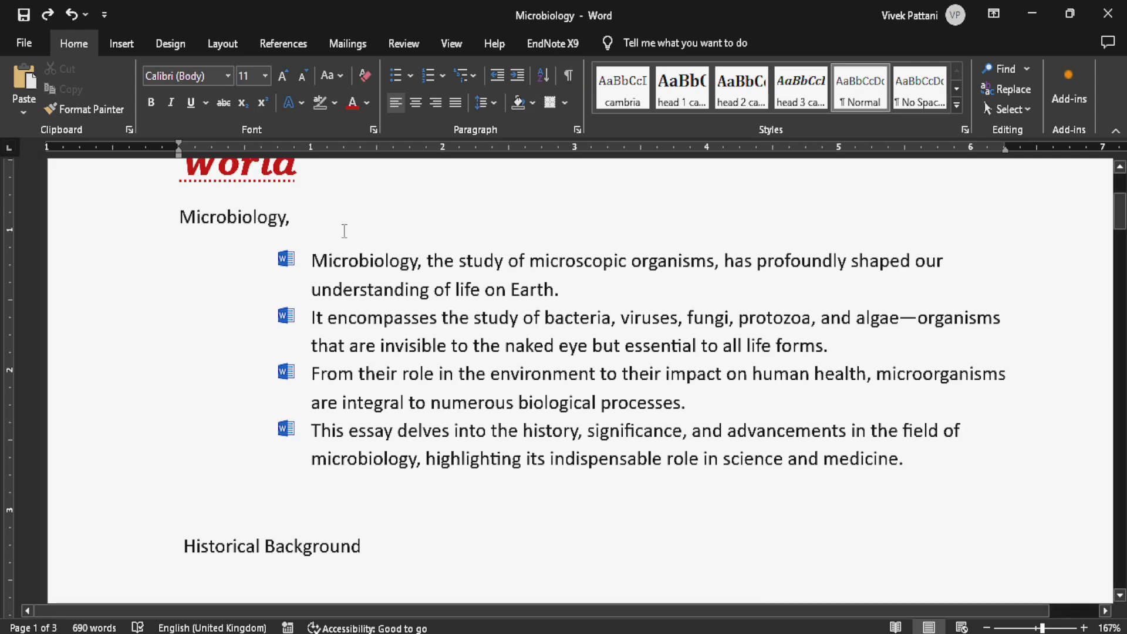
- Try justified, centred and right alignment on the four picture-bulleted items, and leave them justified
{"action": "left_click_drag", "start_coordinate": [299, 258], "coordinate": [964, 486]}
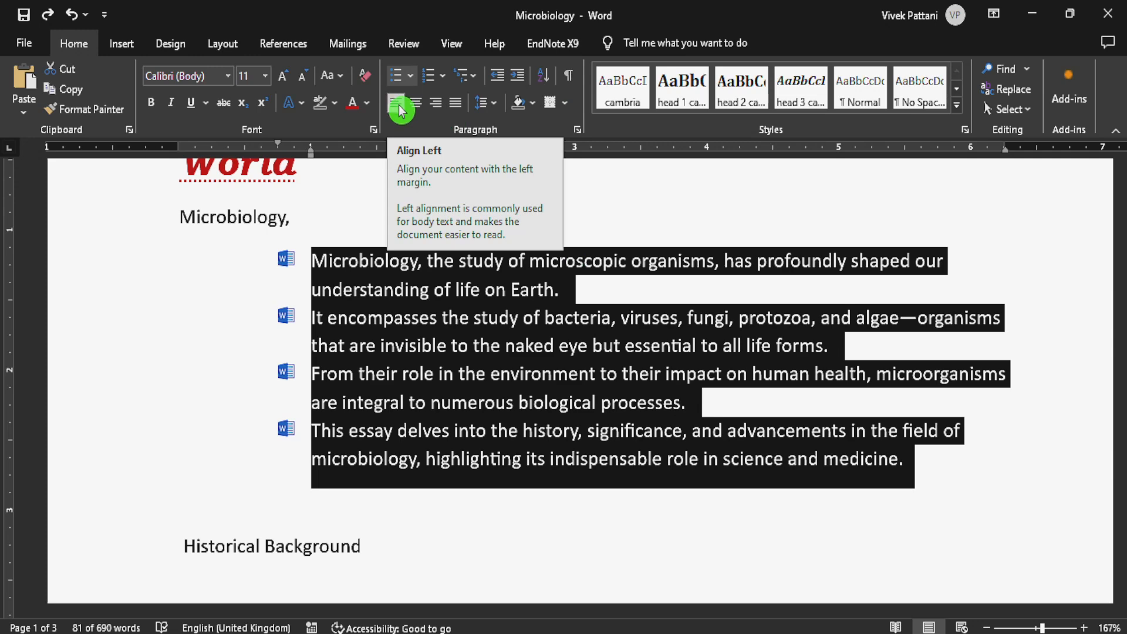
{"action": "key", "text": "ctrl+j"}
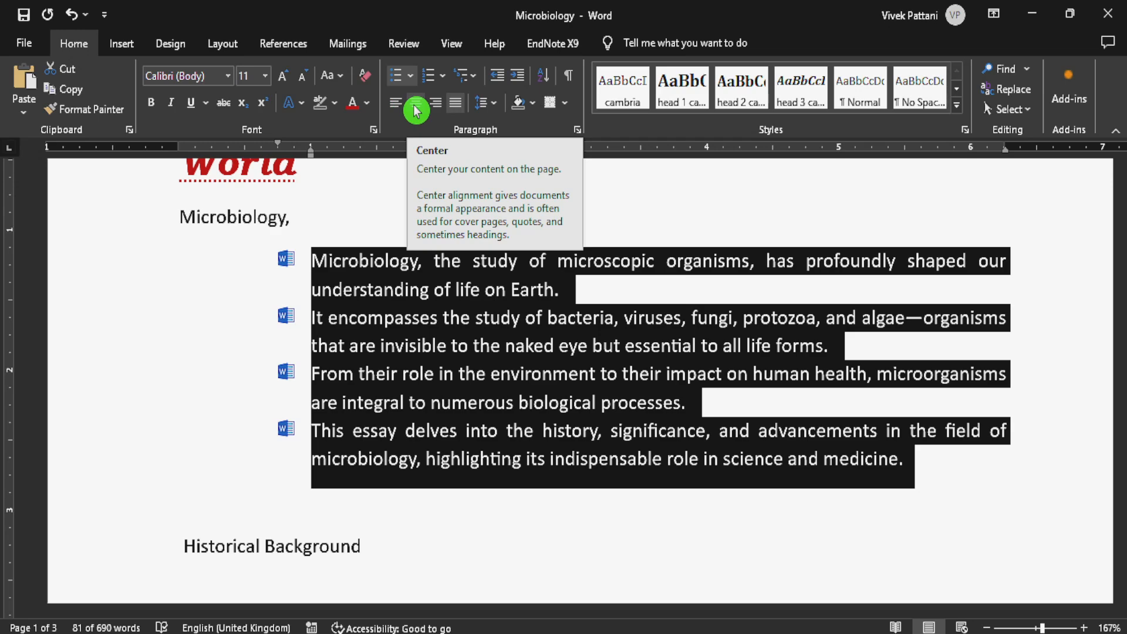
{"action": "left_click", "coordinate": [416, 108]}
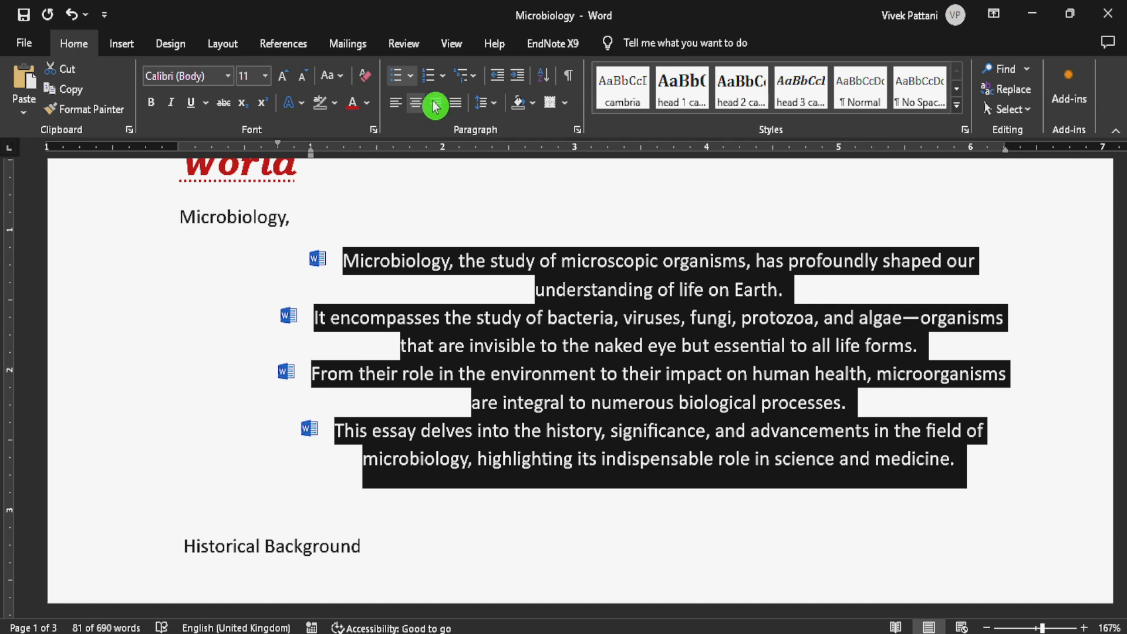
{"action": "left_click", "coordinate": [435, 106]}
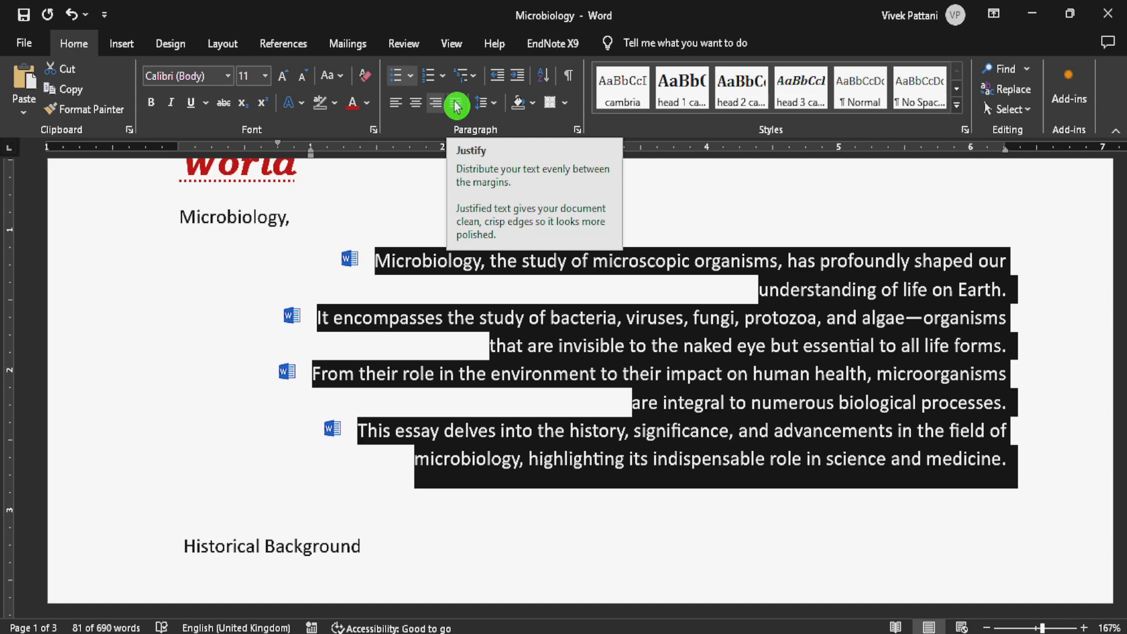
{"action": "left_click", "coordinate": [457, 105]}
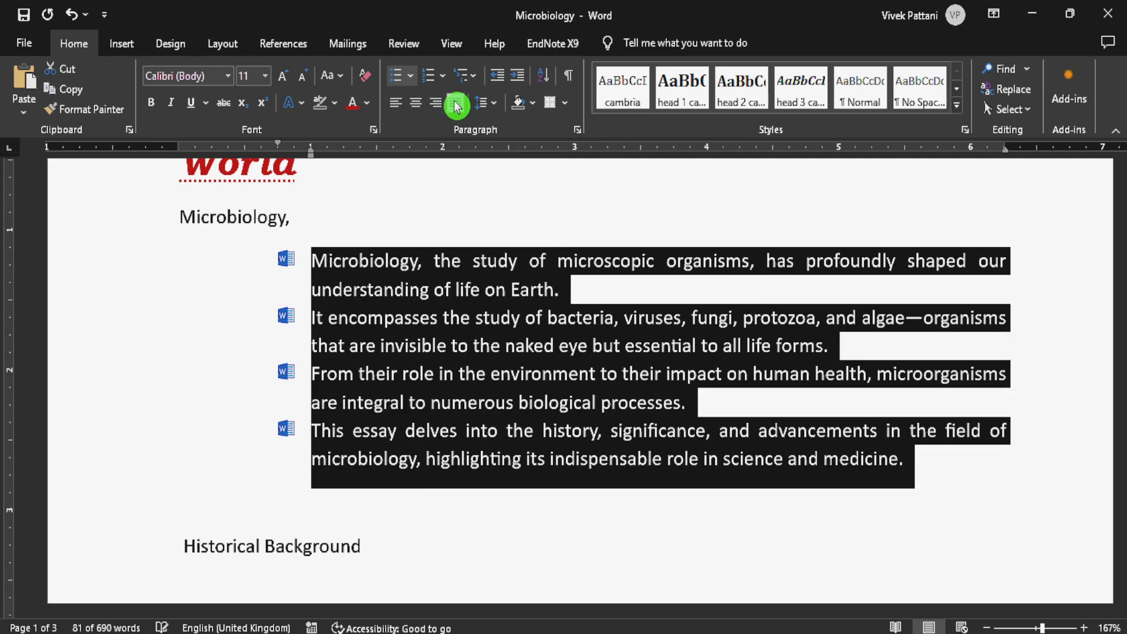
{"action": "left_click", "coordinate": [646, 292]}
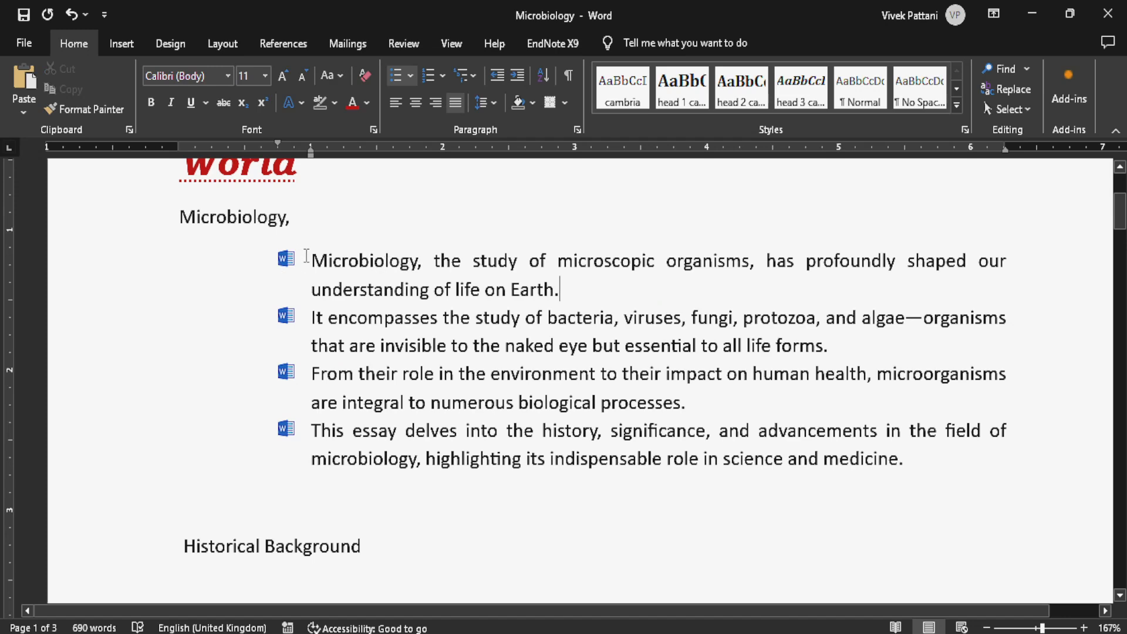
- Add space before the four picture-bulleted paragraphs, remove it again, and remove the space after them
{"action": "left_click_drag", "start_coordinate": [306, 257], "coordinate": [914, 461]}
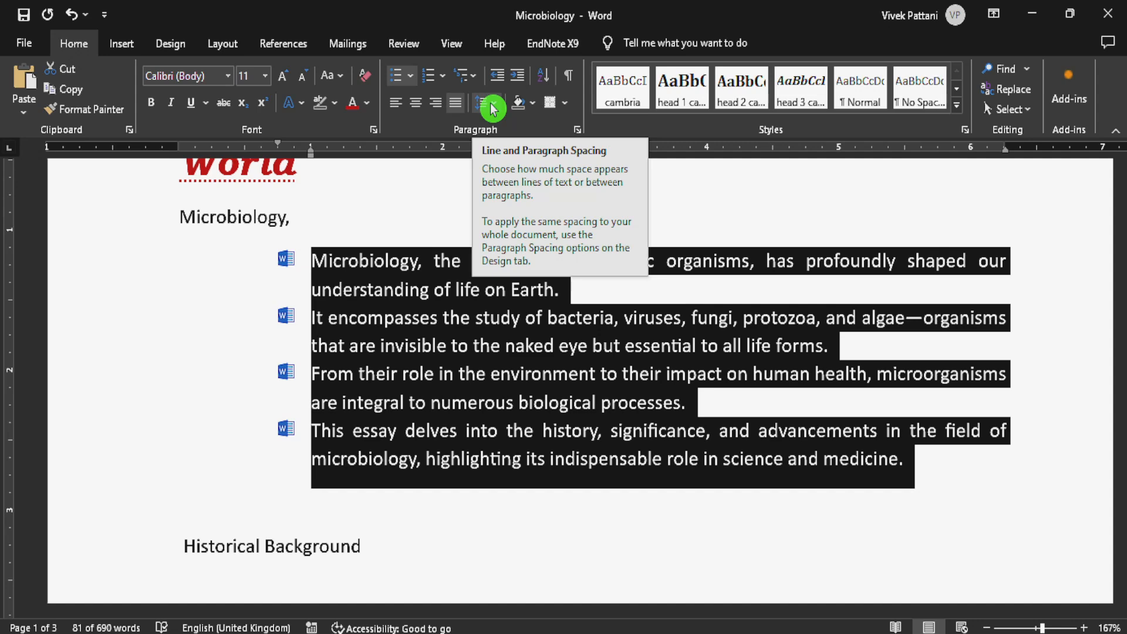
{"action": "left_click", "coordinate": [492, 108]}
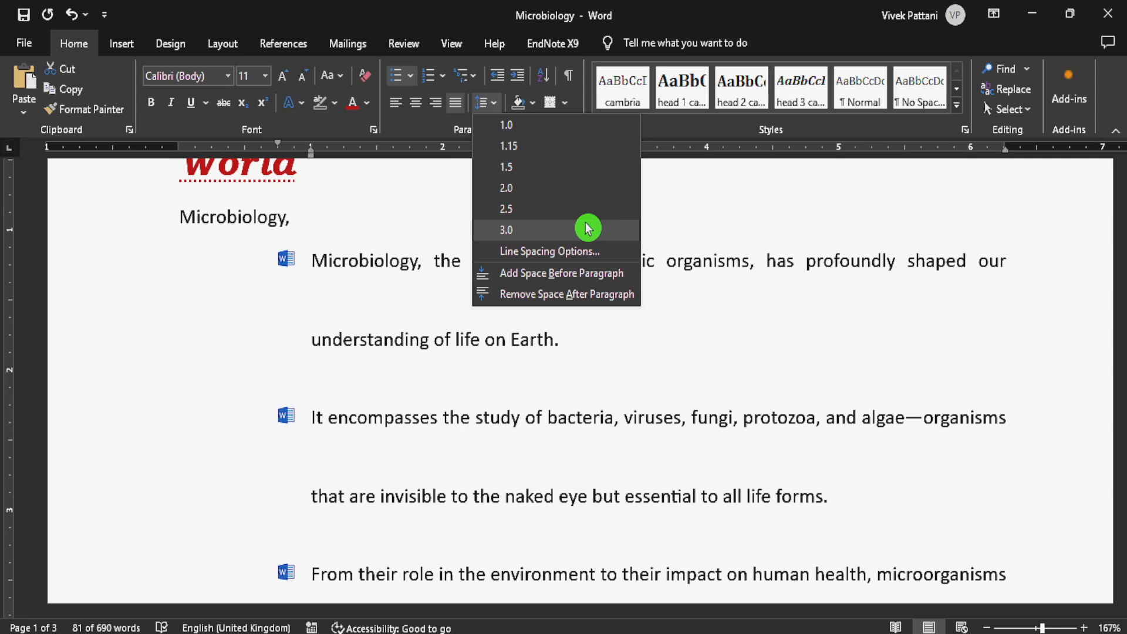
{"action": "left_click", "coordinate": [594, 279]}
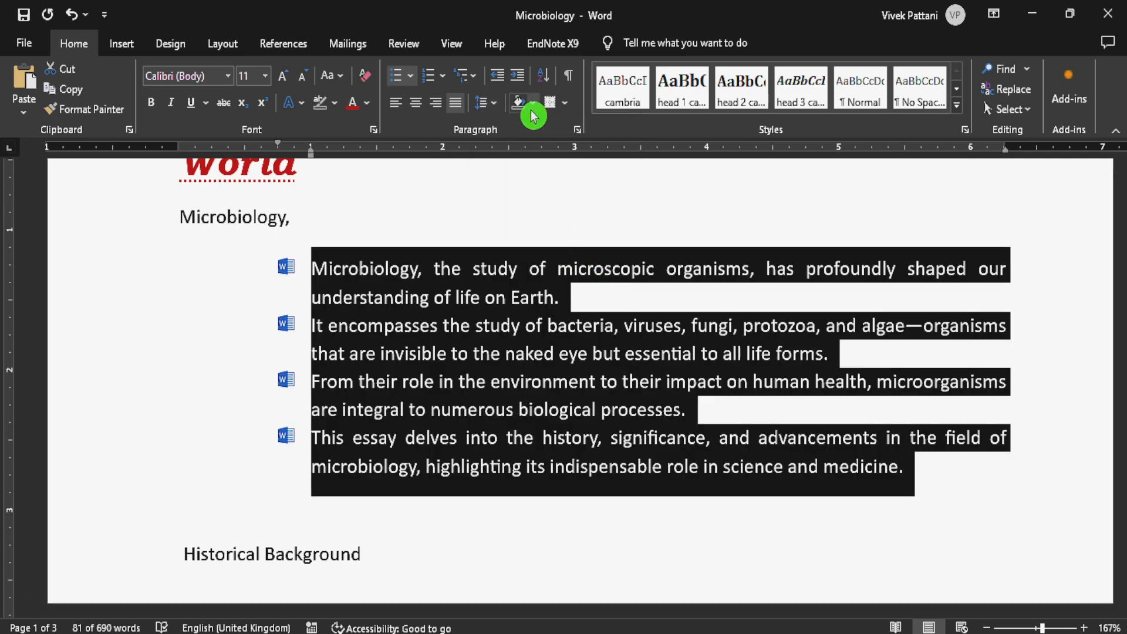
{"action": "left_click", "coordinate": [490, 105]}
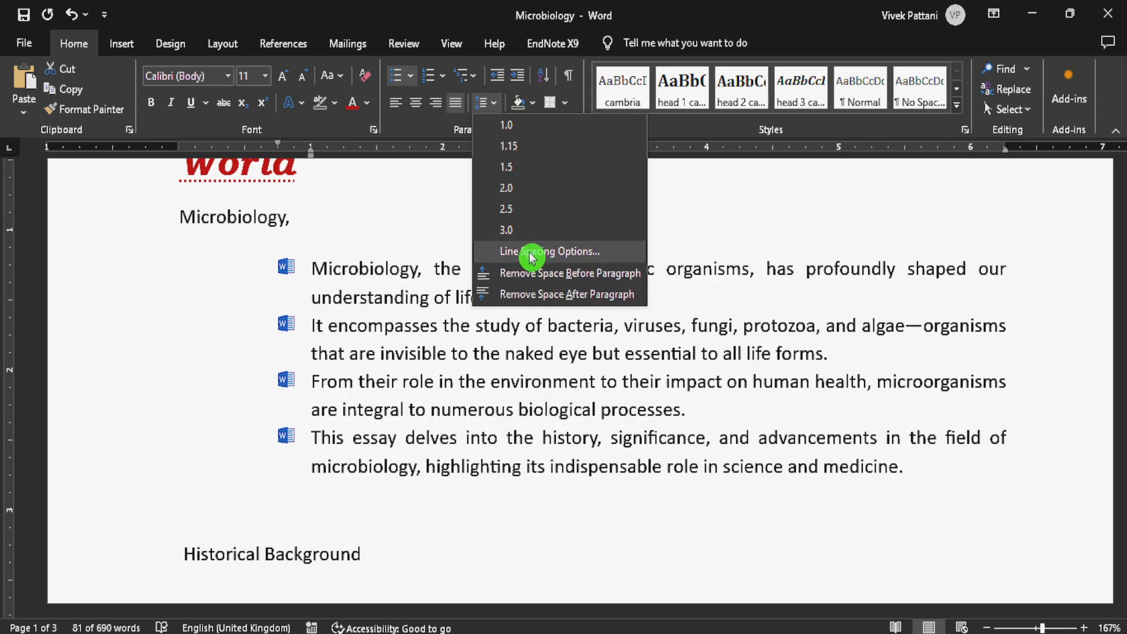
{"action": "left_click", "coordinate": [525, 273]}
{"action": "left_click", "coordinate": [483, 104]}
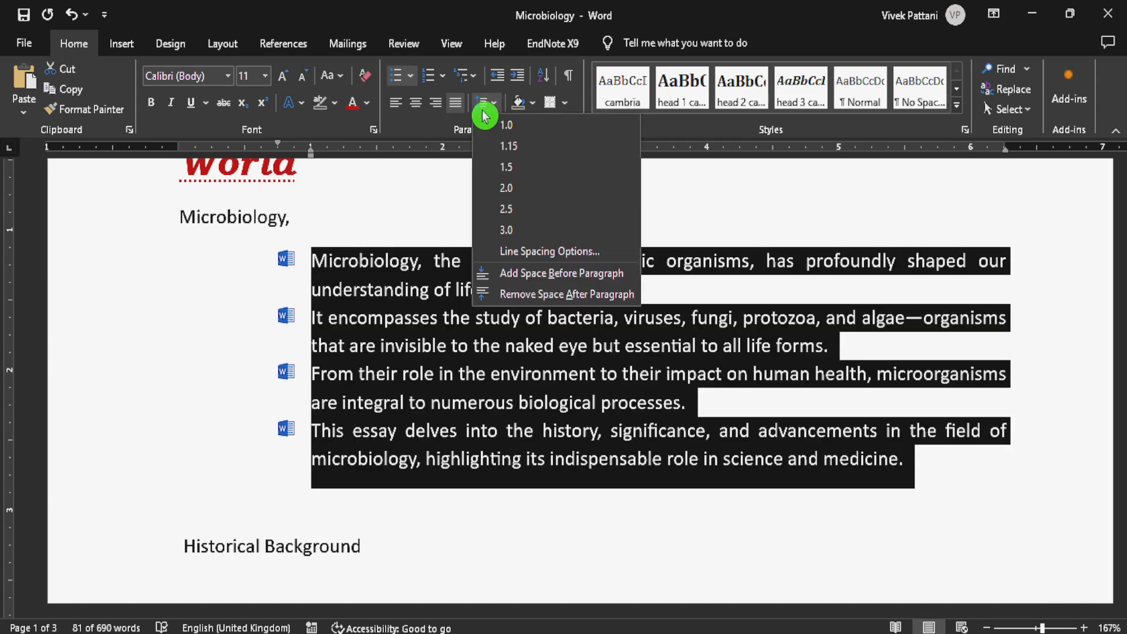
{"action": "left_click", "coordinate": [519, 294]}
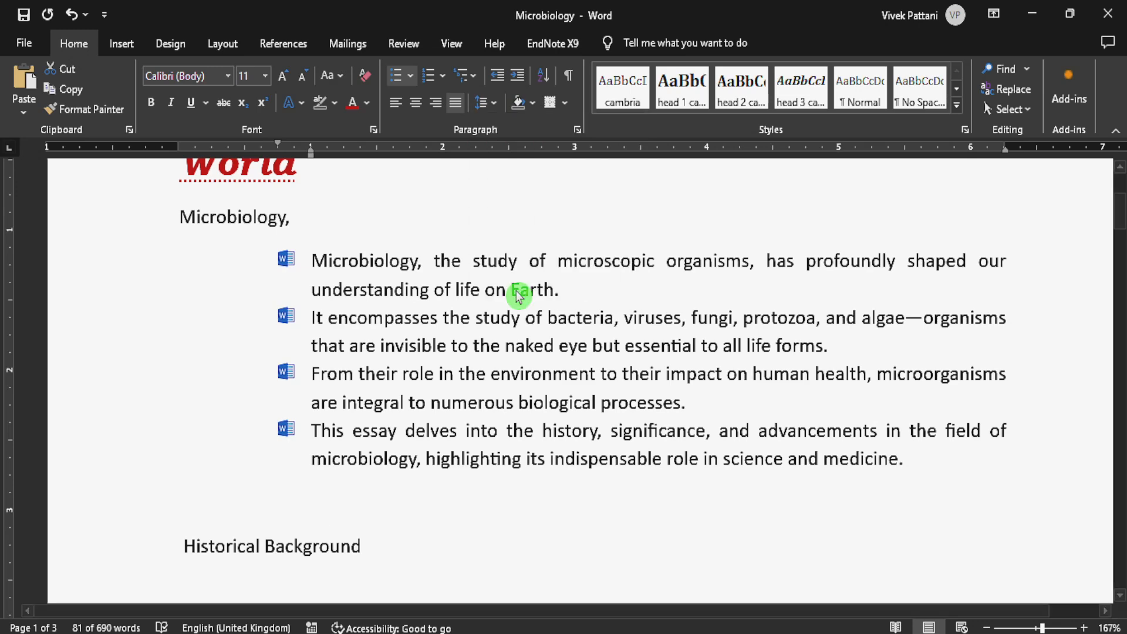
- Open the line spacing options for the four selected items and set the left indentation to 0"
{"action": "left_click", "coordinate": [491, 105]}
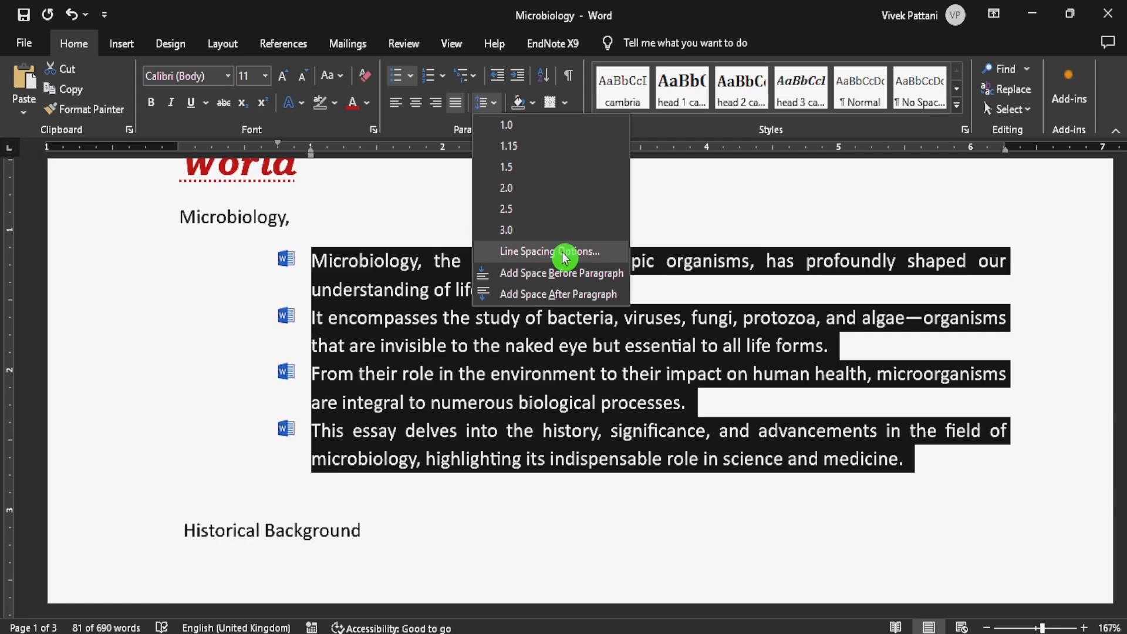
{"action": "left_click", "coordinate": [614, 257]}
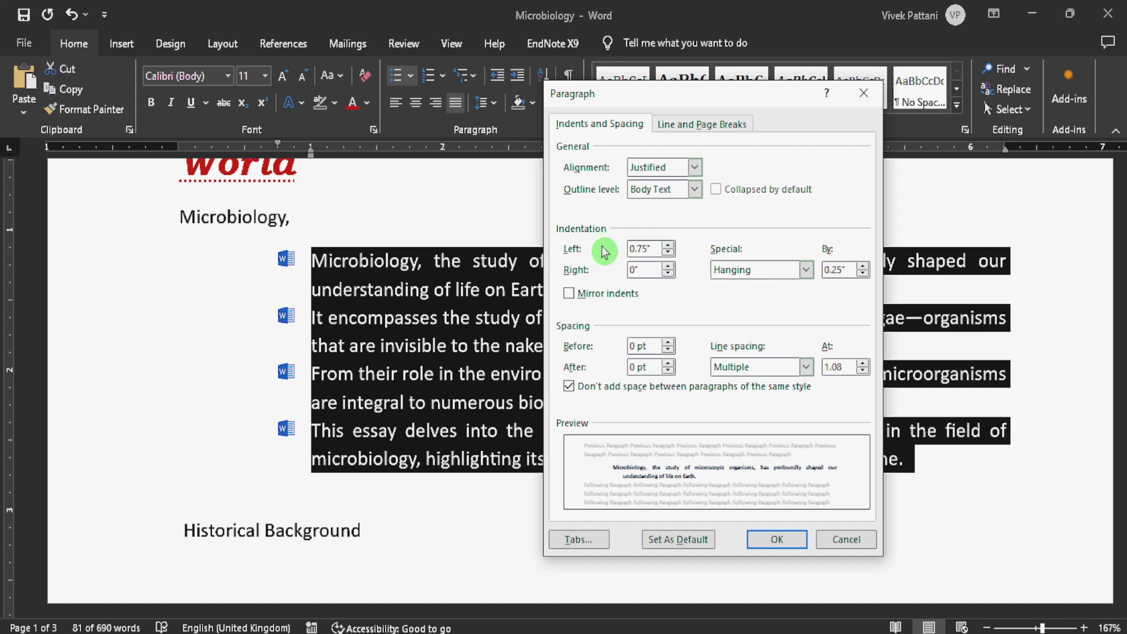
{"action": "left_click", "coordinate": [668, 254]}
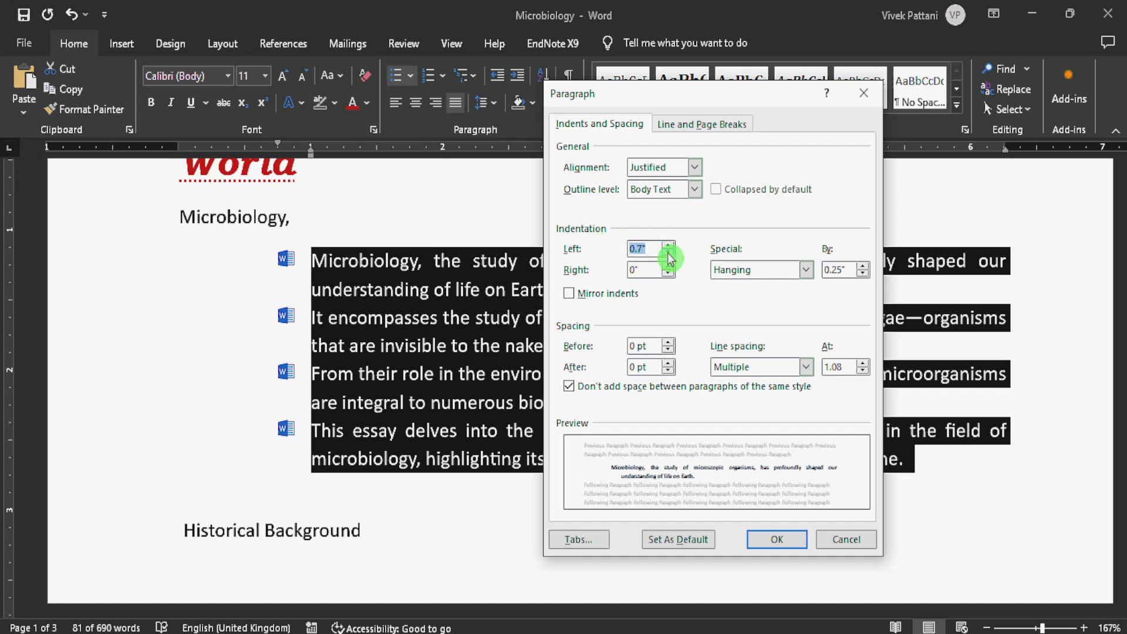
{"action": "left_click", "coordinate": [668, 254]}
{"action": "left_click", "coordinate": [668, 254]}
{"action": "left_click", "coordinate": [668, 254]}
{"action": "left_click", "coordinate": [669, 253]}
{"action": "left_click", "coordinate": [669, 253]}
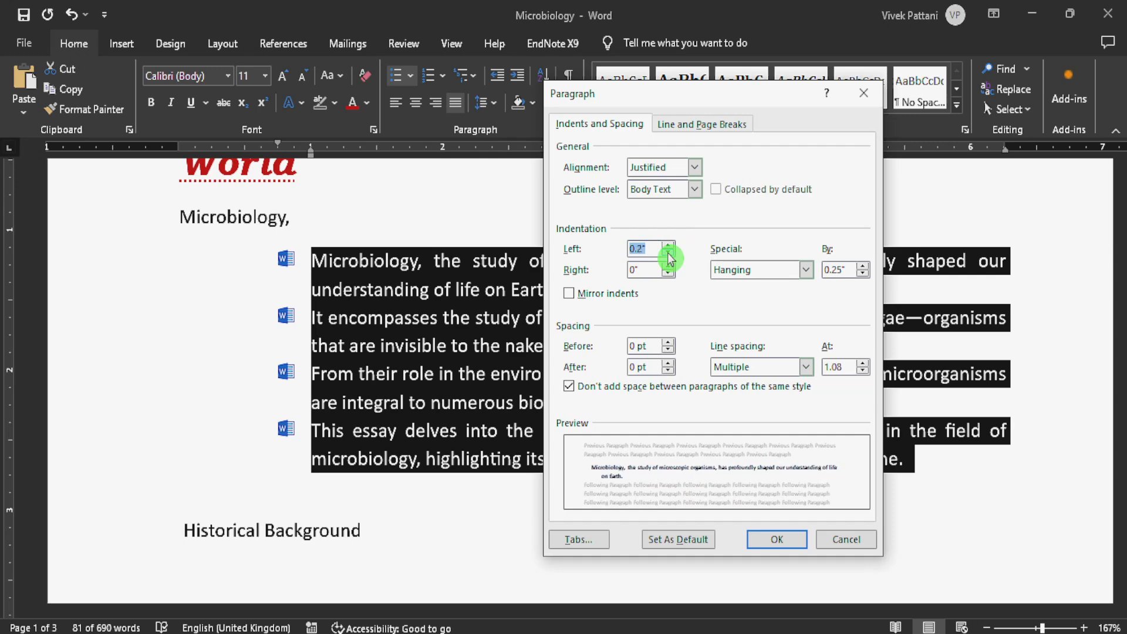
{"action": "left_click", "coordinate": [668, 253]}
{"action": "left_click", "coordinate": [668, 254]}
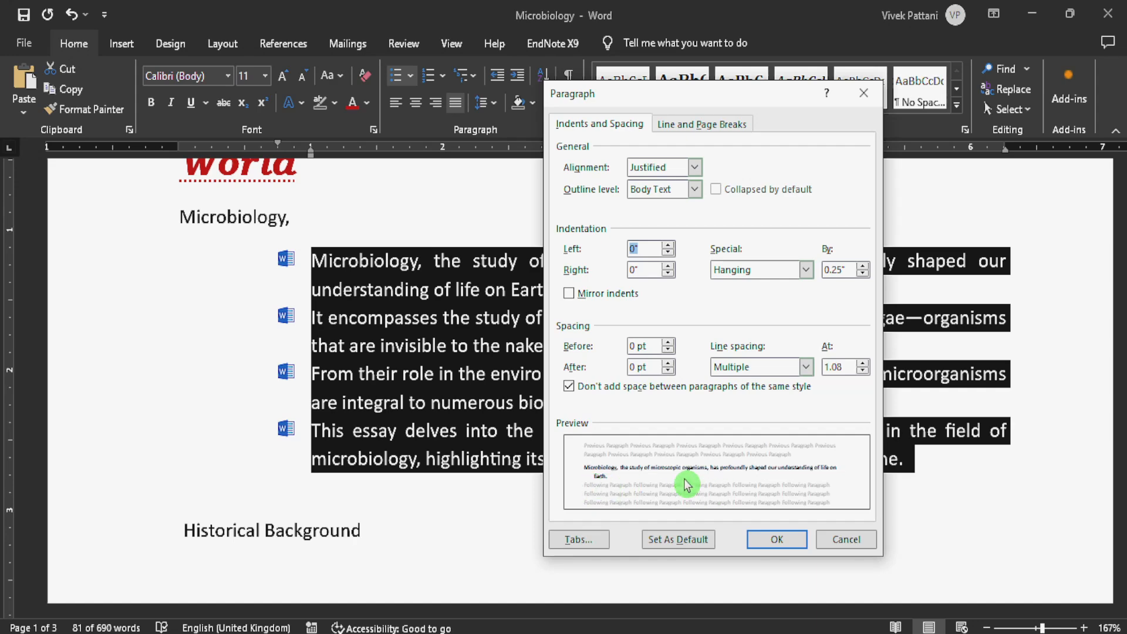
- Try left indentation values of 0.6" and -0.4" for the selected items, and return it to 0"
{"action": "left_click", "coordinate": [670, 247]}
{"action": "left_click", "coordinate": [669, 246]}
{"action": "left_click", "coordinate": [669, 247]}
{"action": "left_click", "coordinate": [669, 247]}
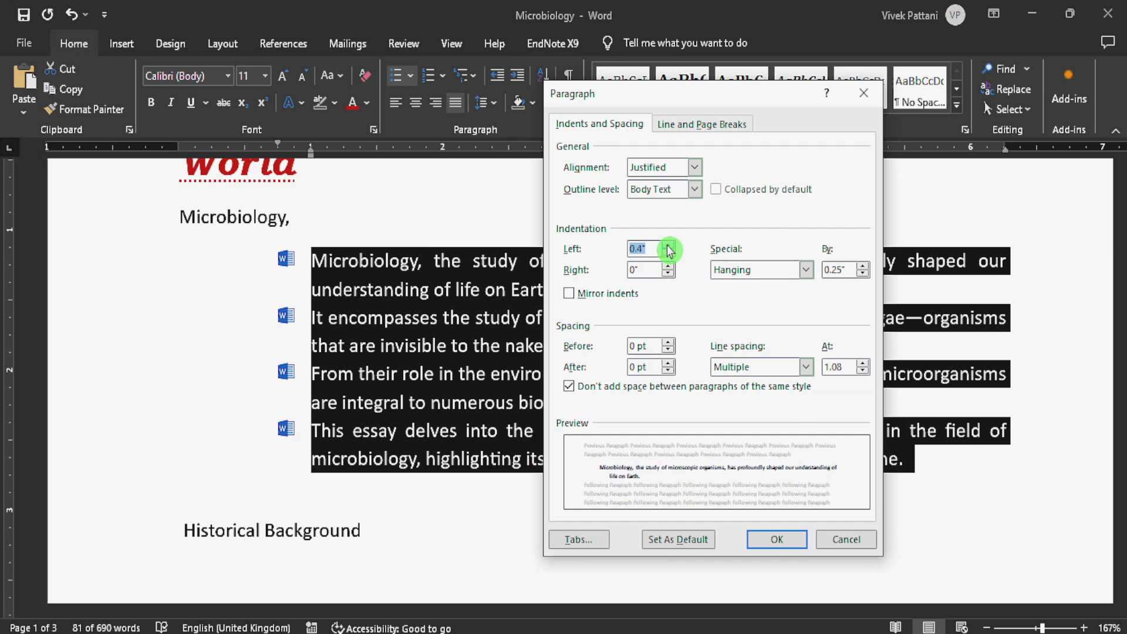
{"action": "left_click", "coordinate": [669, 246]}
{"action": "left_click", "coordinate": [669, 246]}
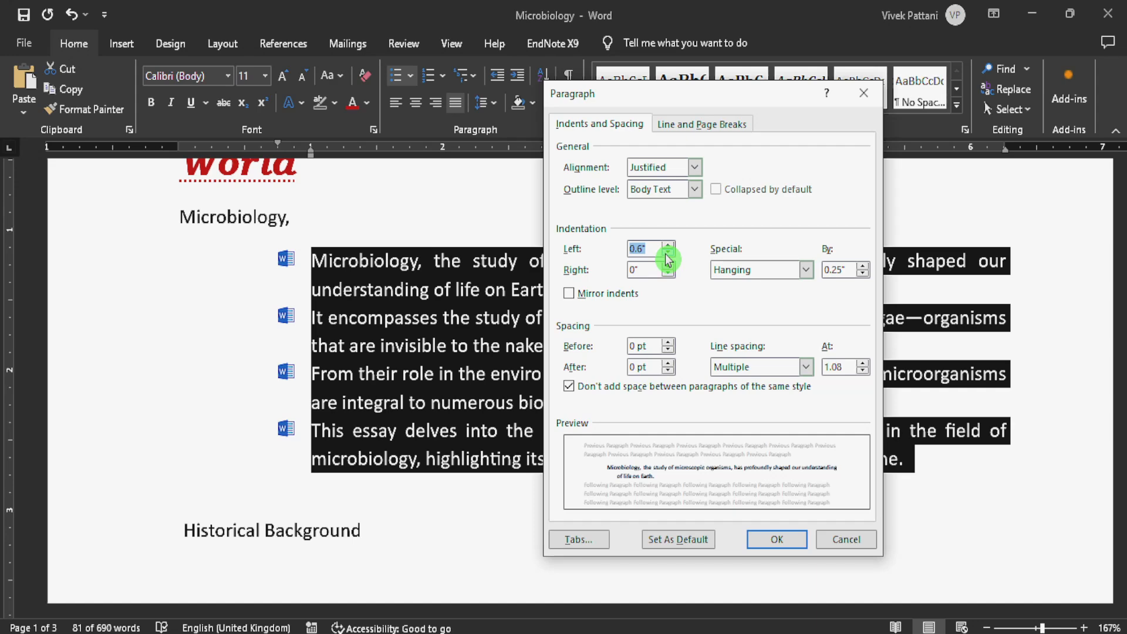
{"action": "left_click", "coordinate": [668, 254]}
{"action": "left_click", "coordinate": [668, 254]}
{"action": "left_click", "coordinate": [668, 254]}
{"action": "left_click", "coordinate": [668, 254]}
{"action": "left_click", "coordinate": [668, 254]}
{"action": "left_click", "coordinate": [668, 254]}
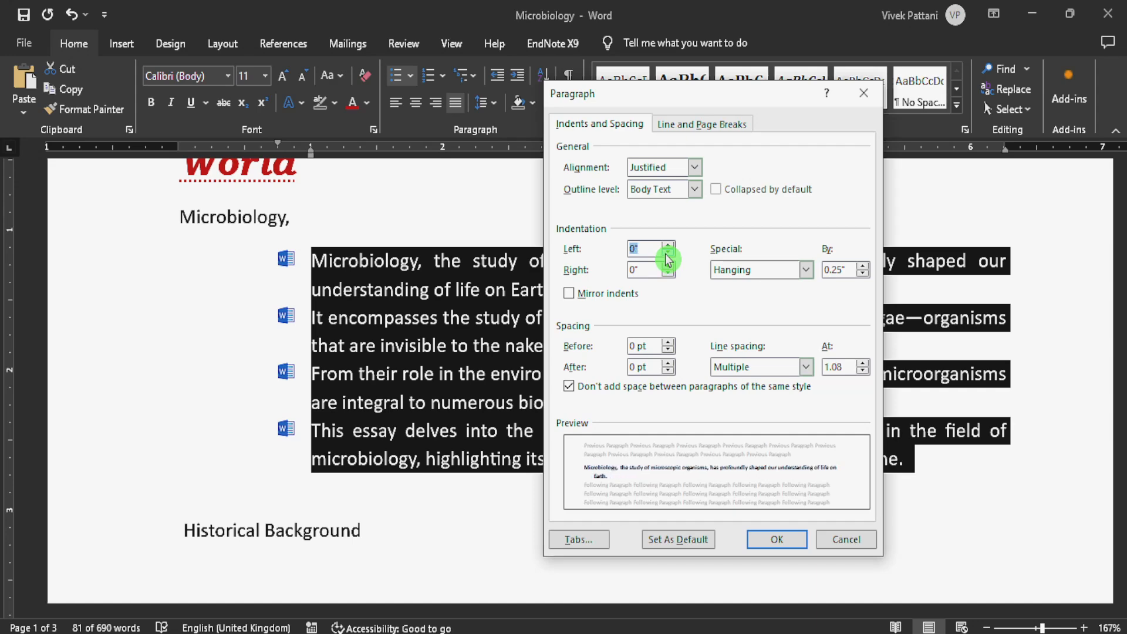
{"action": "left_click", "coordinate": [668, 256]}
{"action": "left_click", "coordinate": [669, 256]}
{"action": "left_click", "coordinate": [669, 256]}
{"action": "left_click", "coordinate": [668, 256]}
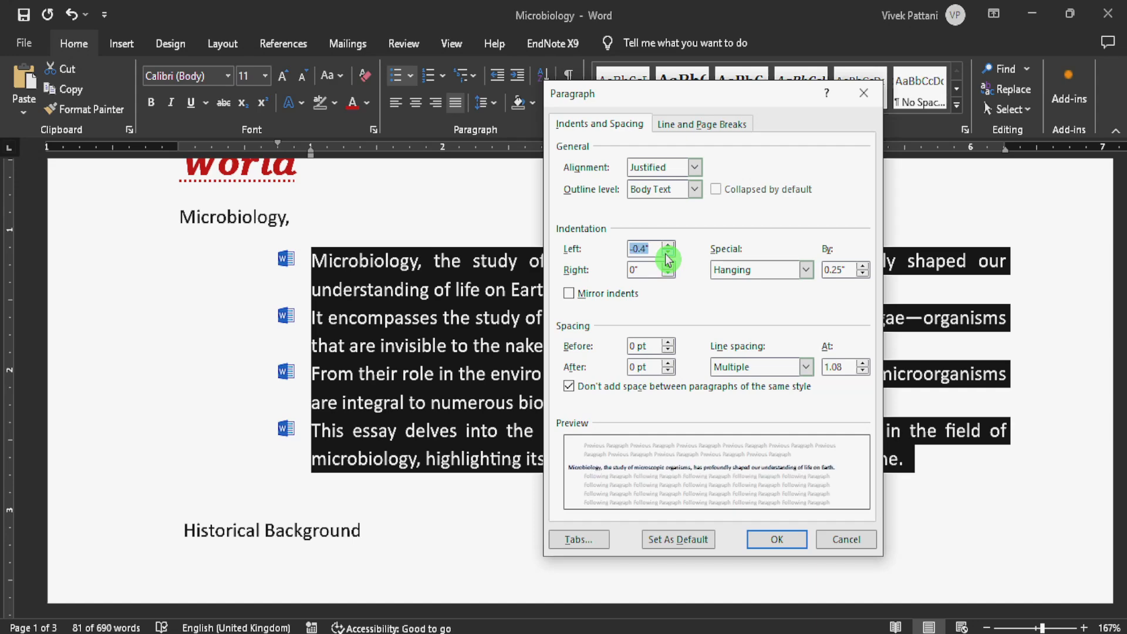
{"action": "left_click", "coordinate": [669, 246]}
{"action": "left_click", "coordinate": [669, 247]}
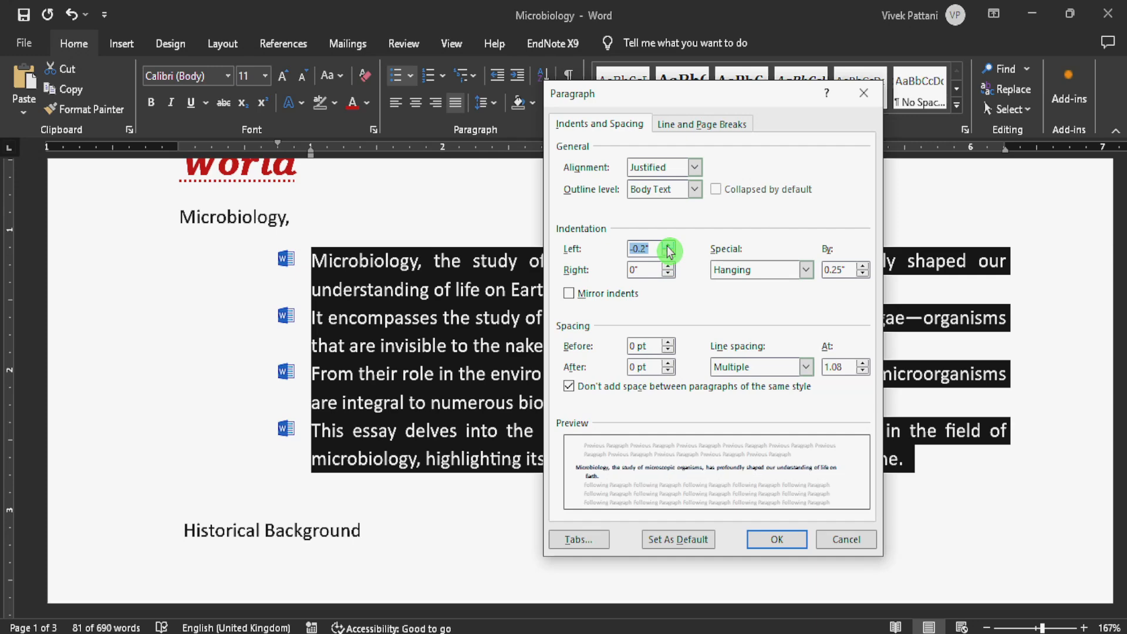
{"action": "left_click", "coordinate": [668, 246]}
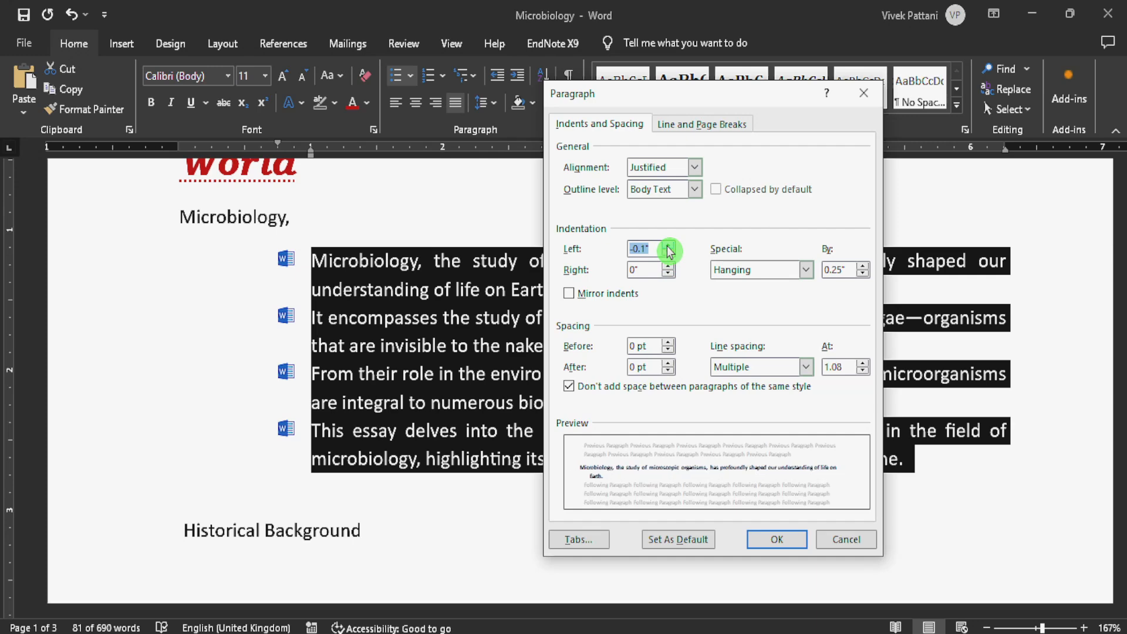
{"action": "left_click", "coordinate": [669, 247]}
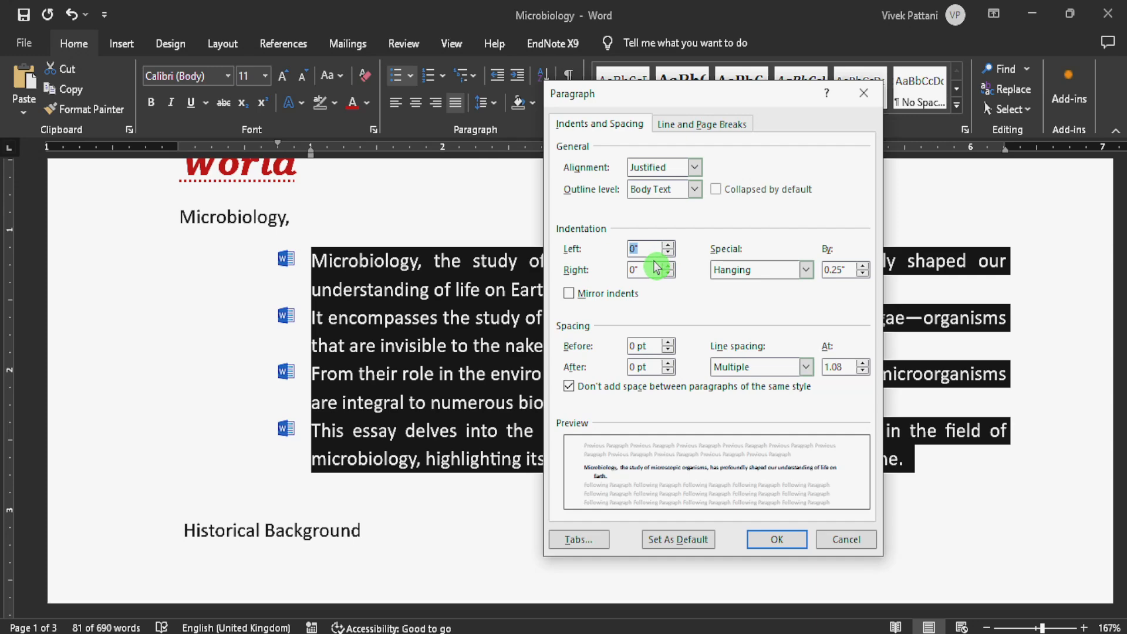
- Set the special indentation to (none), and switch Mirror indents on and off again
{"action": "left_click", "coordinate": [748, 271]}
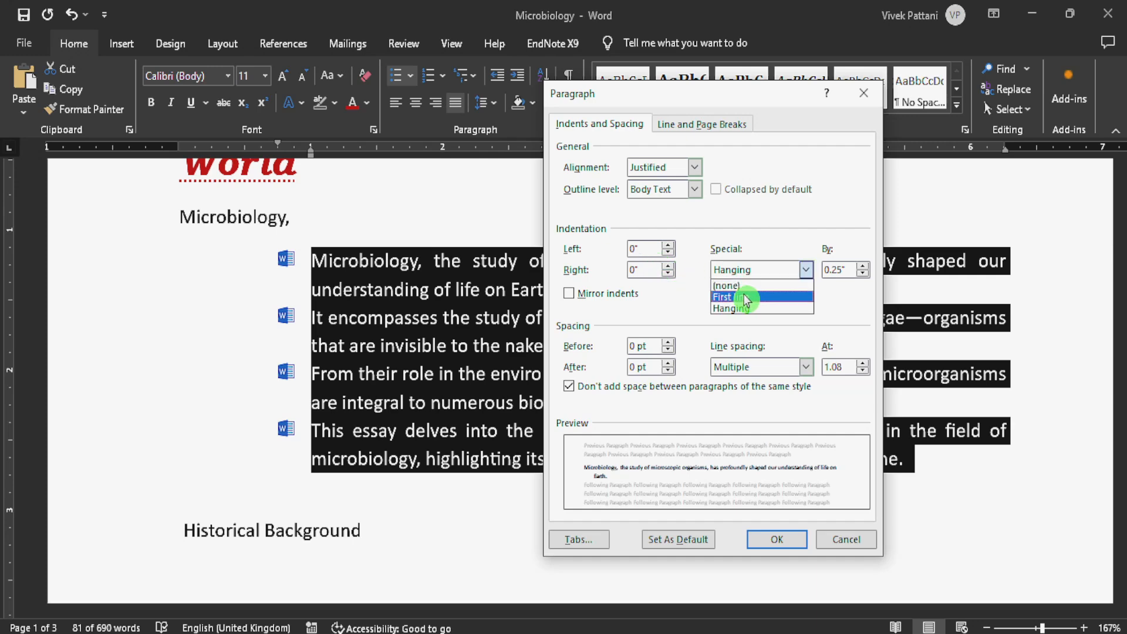
{"action": "key", "text": "Up"}
{"action": "key", "text": "Return"}
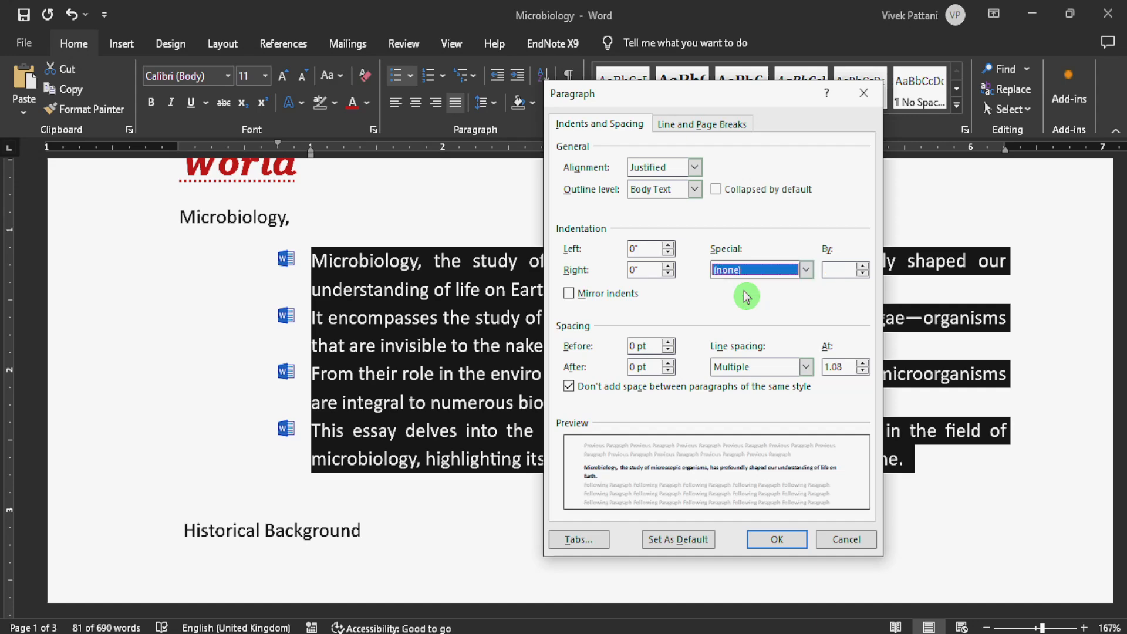
{"action": "left_click", "coordinate": [570, 294]}
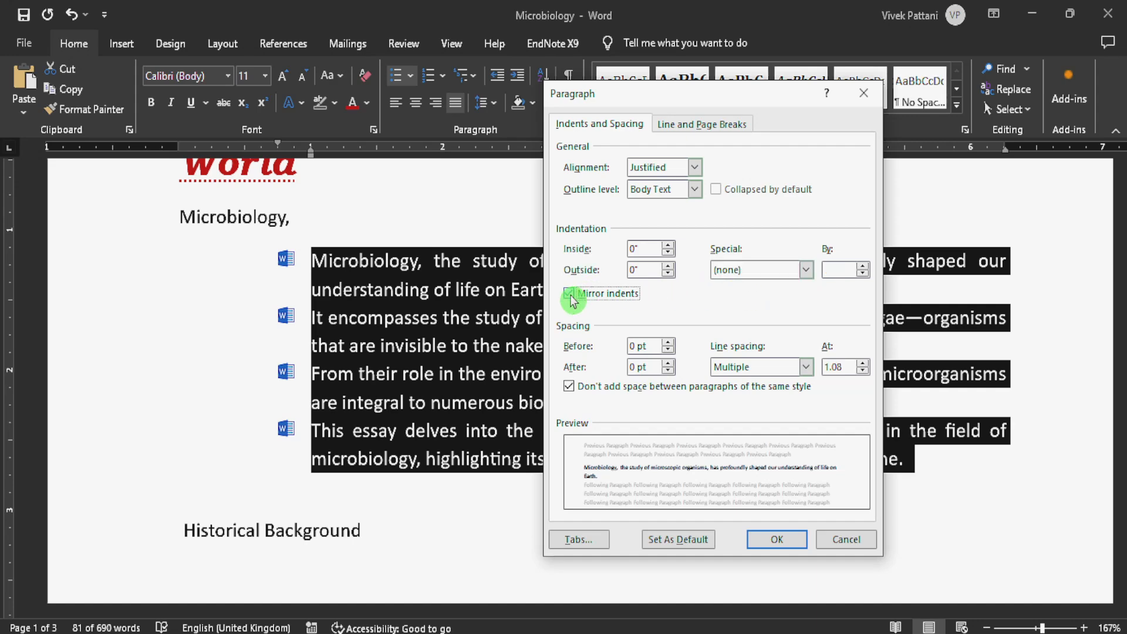
{"action": "left_click", "coordinate": [571, 295]}
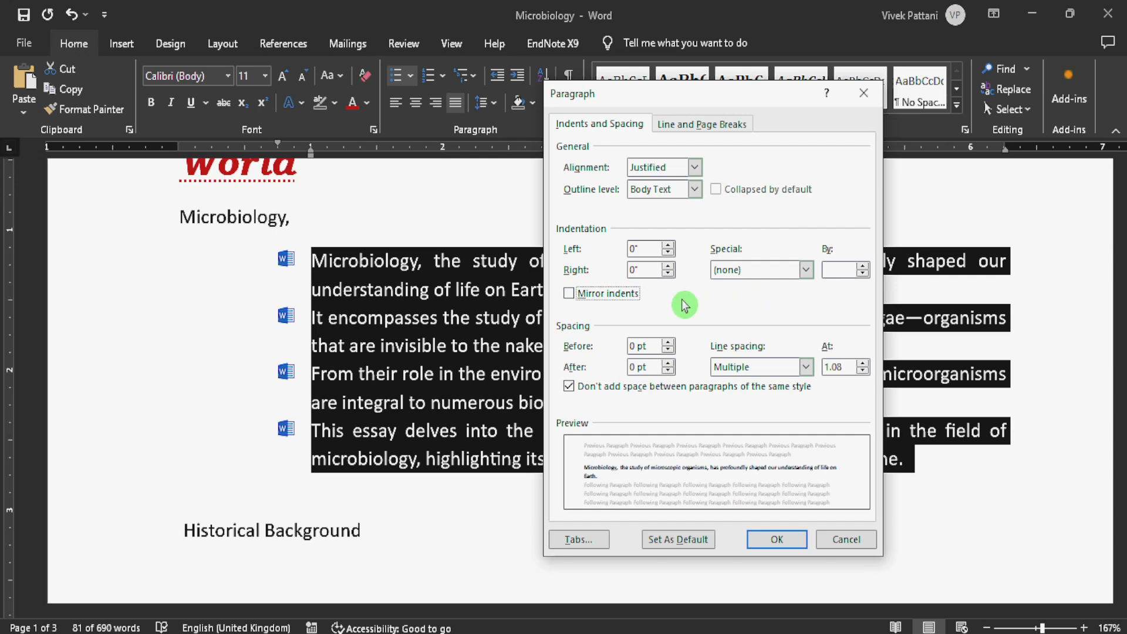
- Set the paragraph spacing to 36 pt before and 36 pt after
{"action": "left_click", "coordinate": [668, 343]}
{"action": "left_click", "coordinate": [668, 343]}
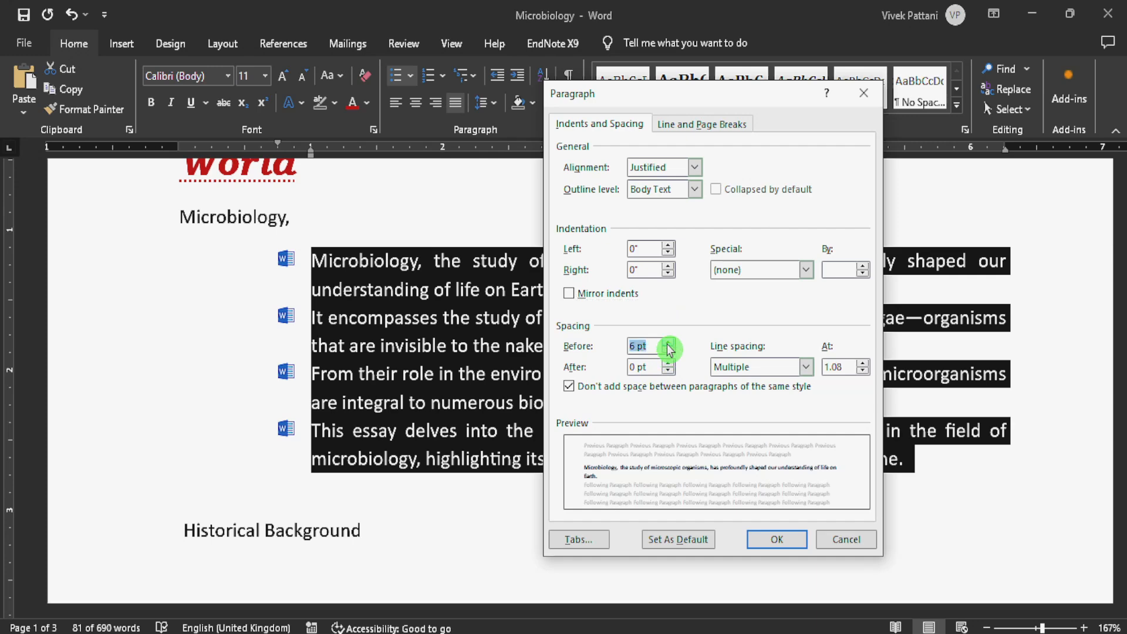
{"action": "left_click", "coordinate": [668, 343]}
{"action": "left_click", "coordinate": [668, 343]}
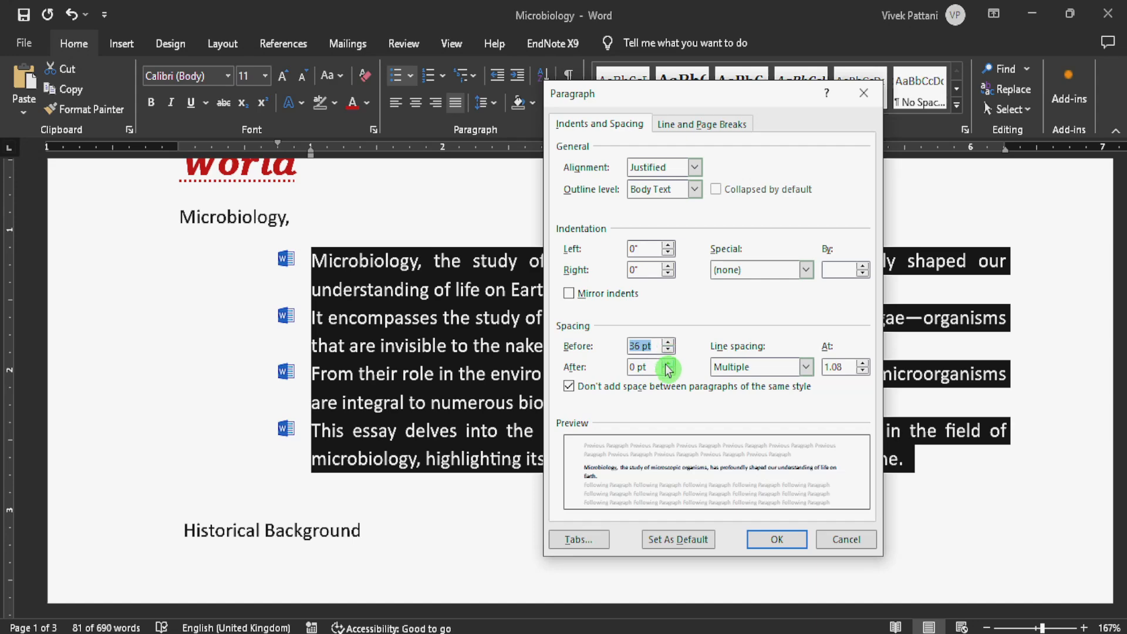
{"action": "left_click", "coordinate": [668, 364]}
{"action": "left_click", "coordinate": [667, 364]}
{"action": "left_click", "coordinate": [668, 364]}
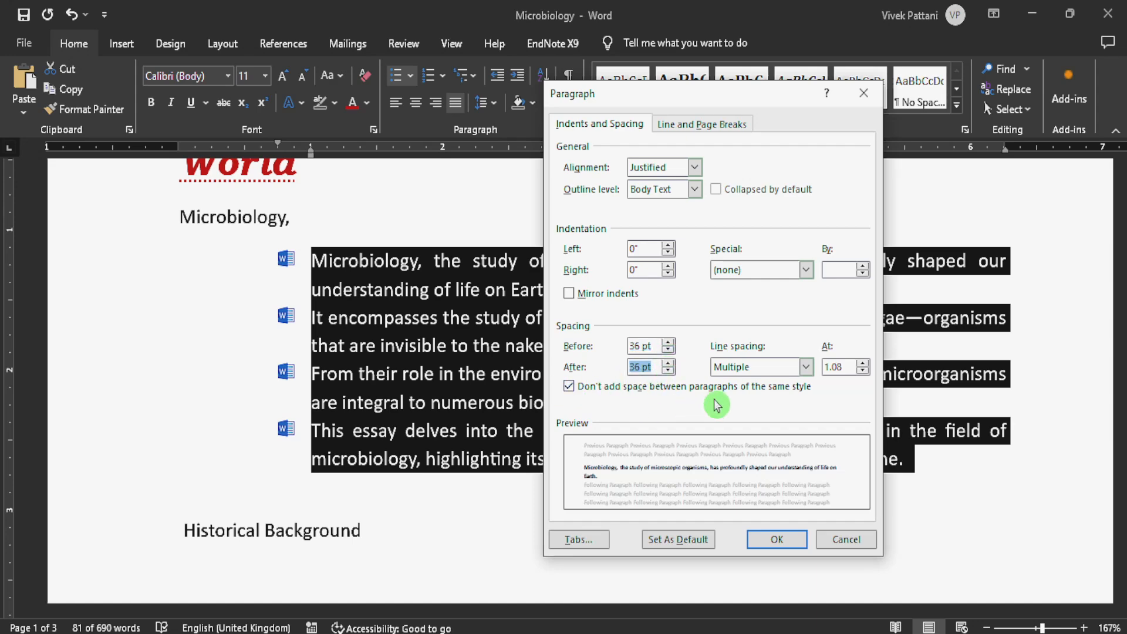
- Set the line spacing of the four bulleted items to Exactly 56 pt, apply the paragraph settings and review the list
{"action": "left_click", "coordinate": [803, 369]}
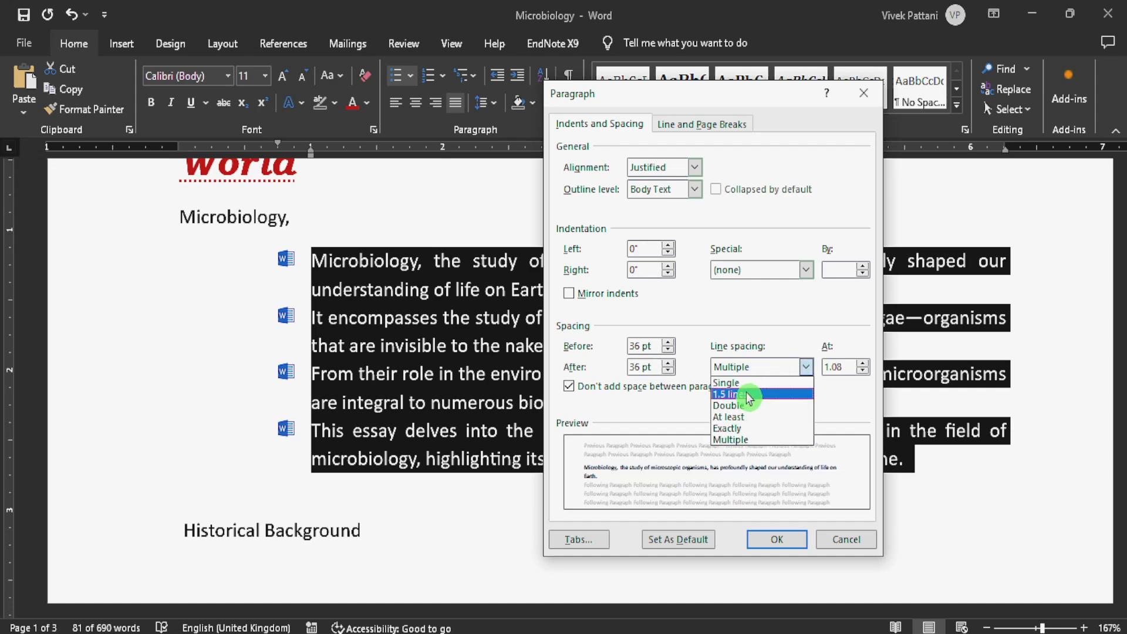
{"action": "left_click", "coordinate": [736, 434]}
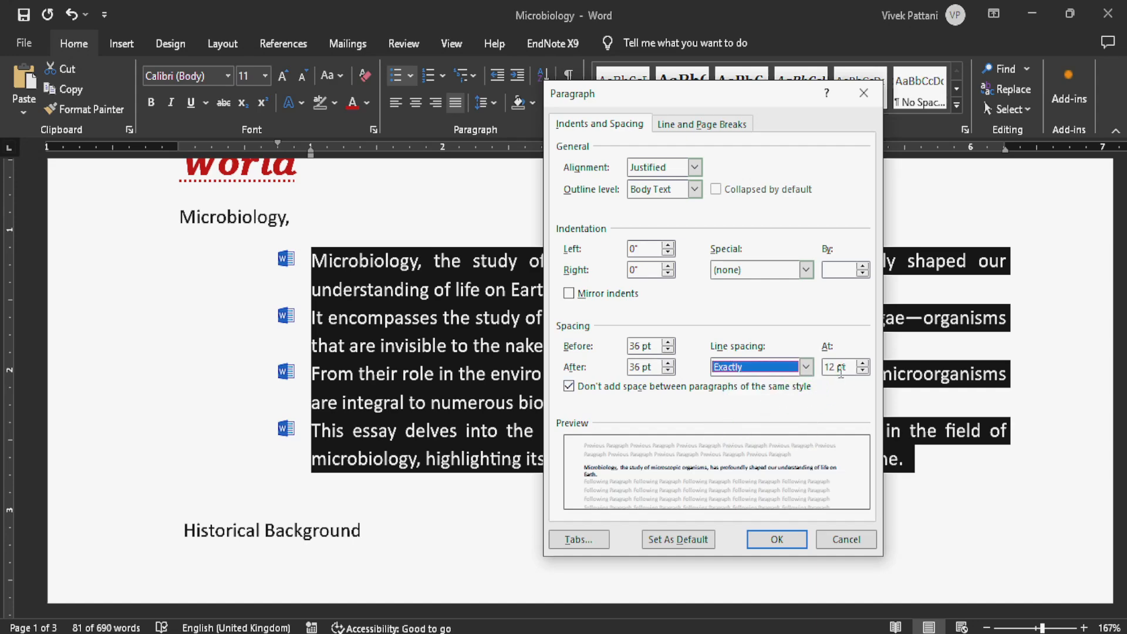
{"action": "left_click", "coordinate": [862, 370]}
{"action": "left_click", "coordinate": [862, 365]}
{"action": "left_click", "coordinate": [862, 365]}
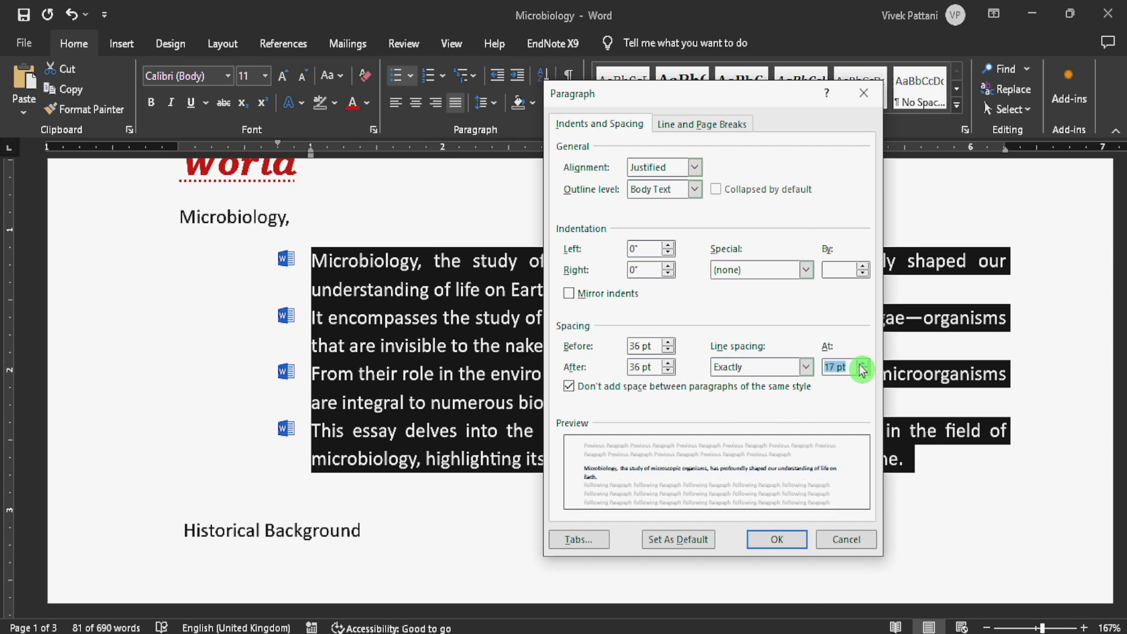
{"action": "left_click", "coordinate": [862, 369]}
{"action": "left_click", "coordinate": [785, 541]}
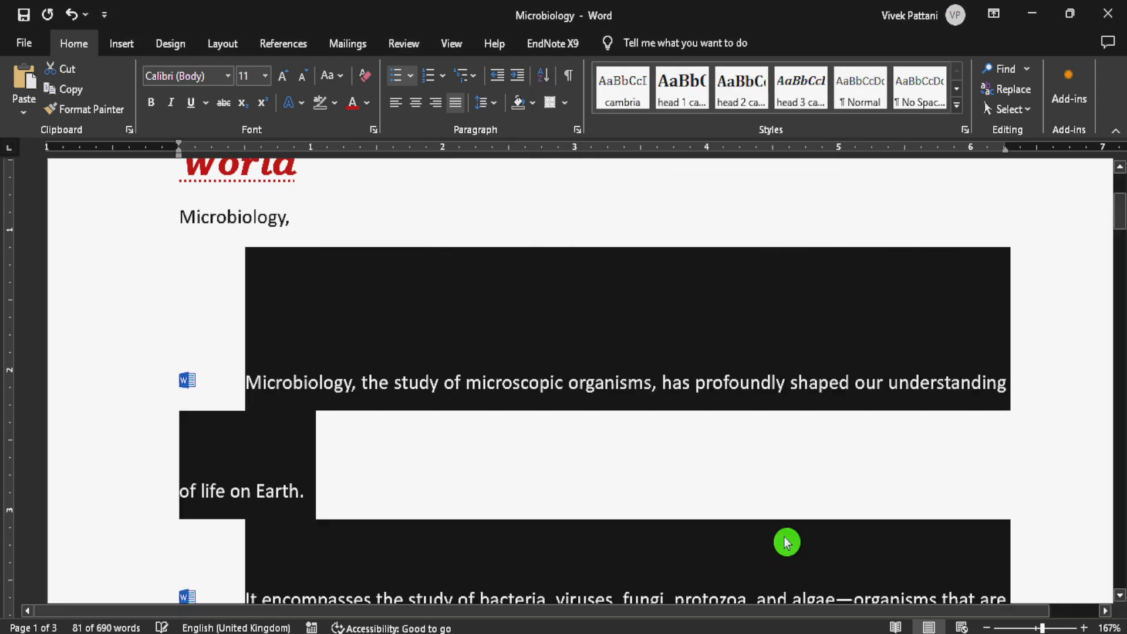
{"action": "left_click", "coordinate": [572, 426]}
{"action": "scroll", "coordinate": [571, 426], "scroll_direction": "down", "scroll_amount": 2}
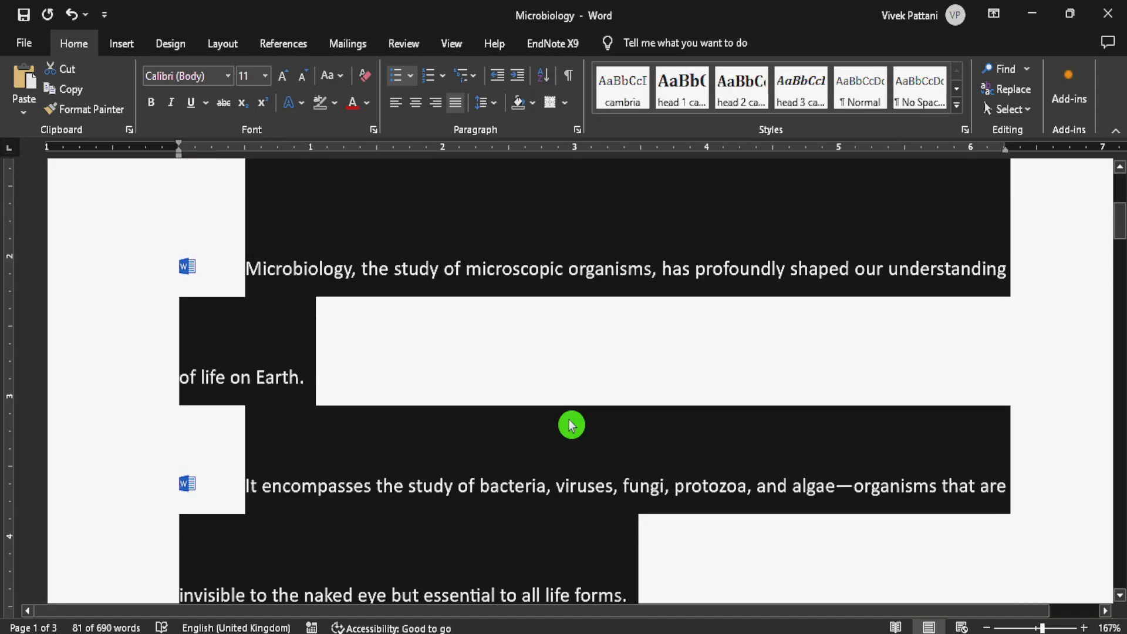
{"action": "scroll", "coordinate": [585, 405], "scroll_direction": "down", "scroll_amount": 5}
{"action": "scroll", "coordinate": [585, 405], "scroll_direction": "up", "scroll_amount": 2}
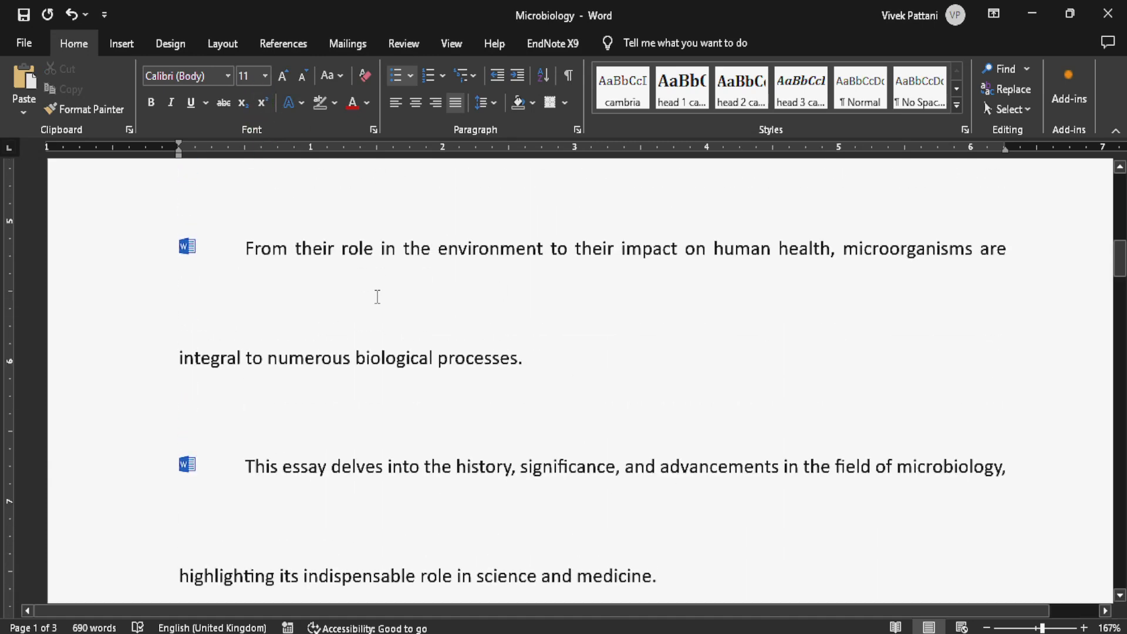
- Undo the last paragraph spacing change on the bulleted items and deselect them
{"action": "key", "text": "ctrl+z"}
{"action": "scroll", "coordinate": [378, 297], "scroll_direction": "up", "scroll_amount": 6}
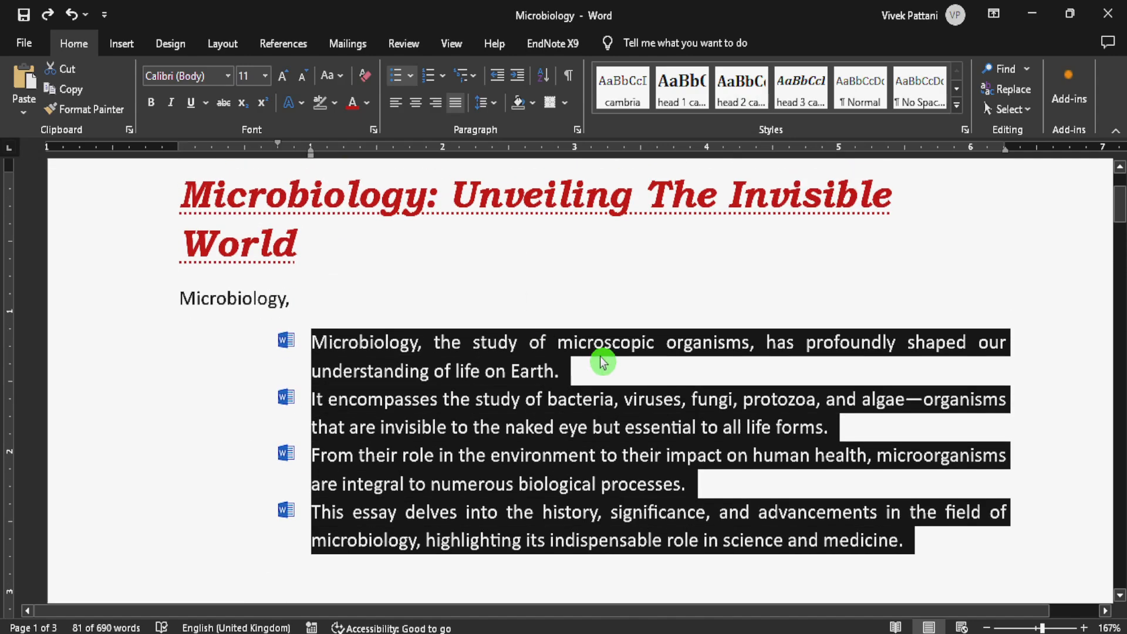
{"action": "left_click", "coordinate": [634, 400]}
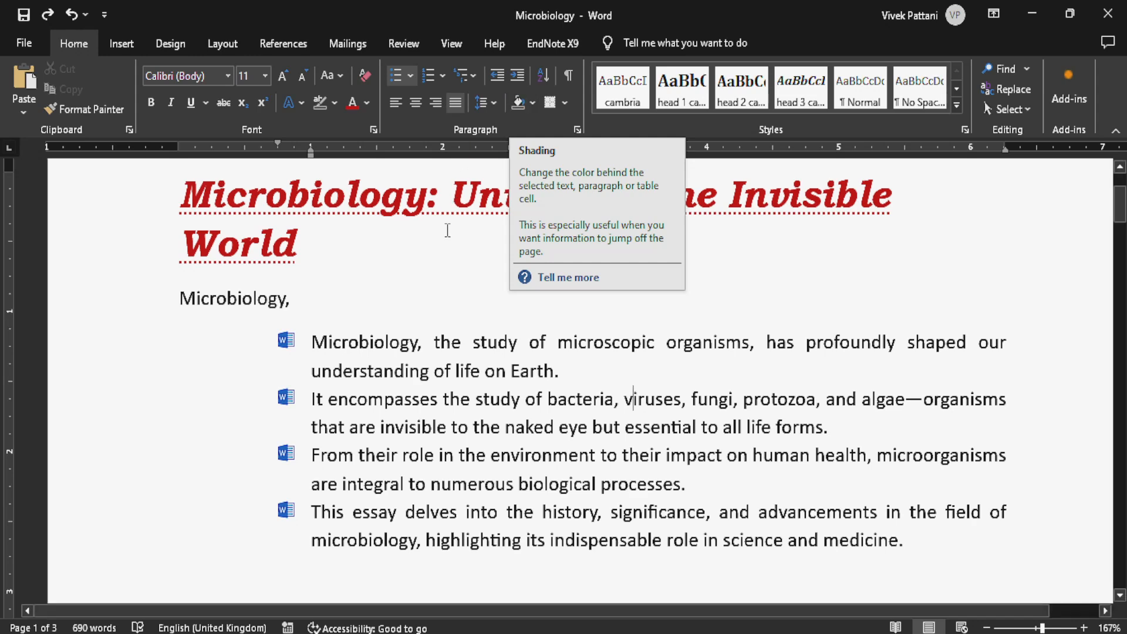
- Shade the four bulleted items under "Microbiology," with the standard orange colour
{"action": "mouse_move", "coordinate": [305, 341]}
{"action": "left_mouse_down"}
{"action": "mouse_move", "coordinate": [650, 438]}
{"action": "mouse_move", "coordinate": [907, 539]}
{"action": "left_mouse_up"}
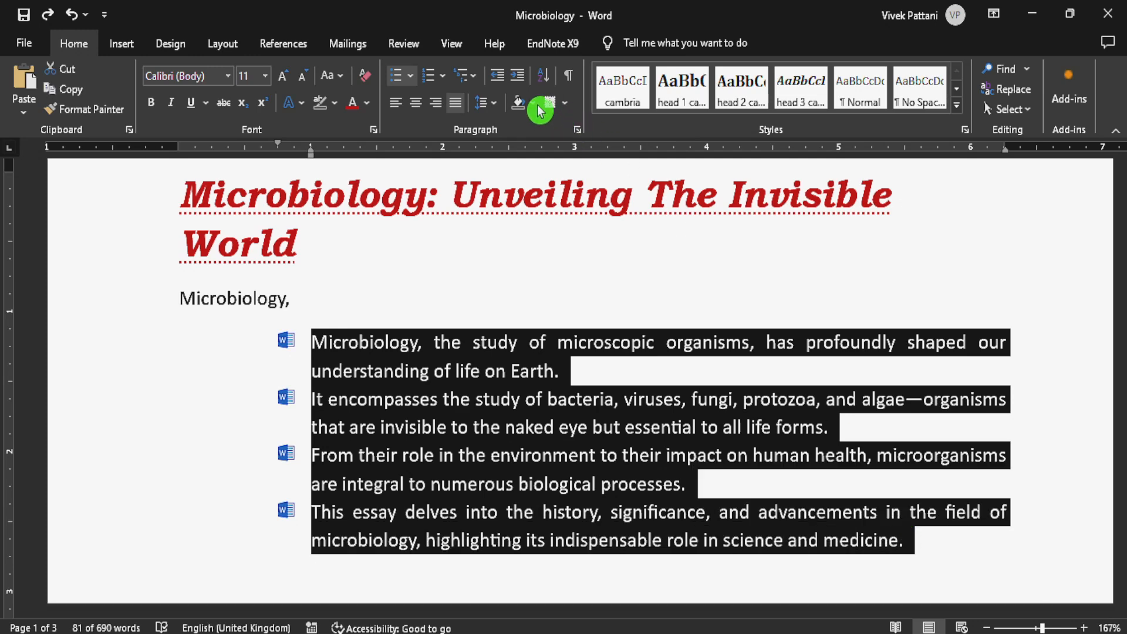
{"action": "left_click", "coordinate": [533, 104]}
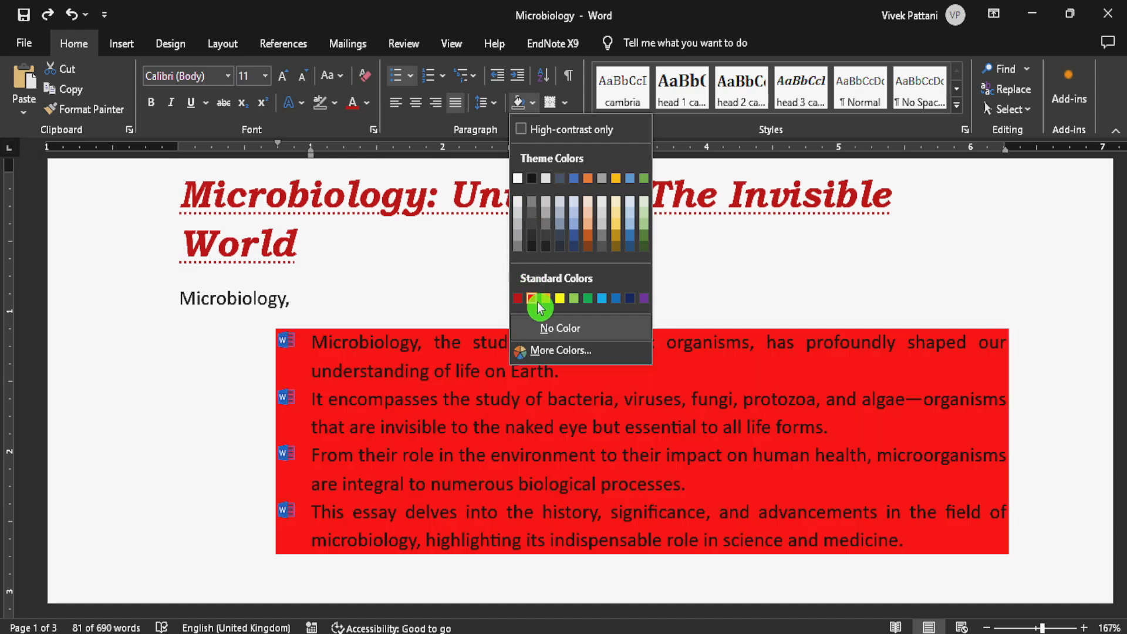
{"action": "left_click", "coordinate": [544, 298]}
{"action": "left_click", "coordinate": [570, 293]}
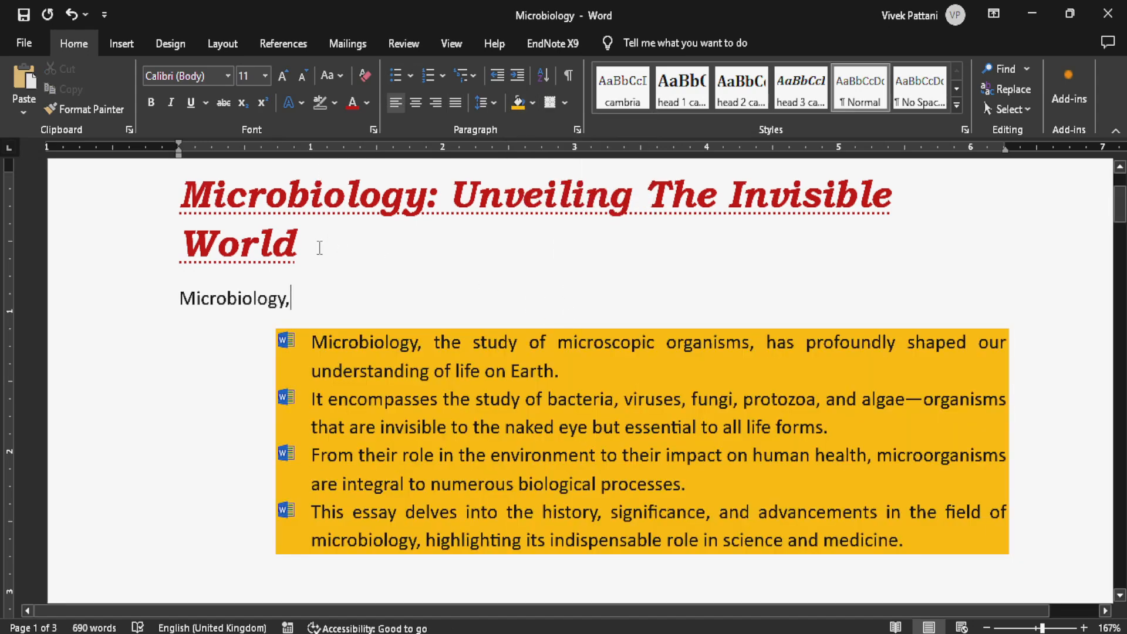
- Highlight the title "Microbiology: Unveiling The Invisible World" in yellow
{"action": "left_click_drag", "start_coordinate": [320, 244], "coordinate": [182, 193]}
{"action": "left_click", "coordinate": [337, 104]}
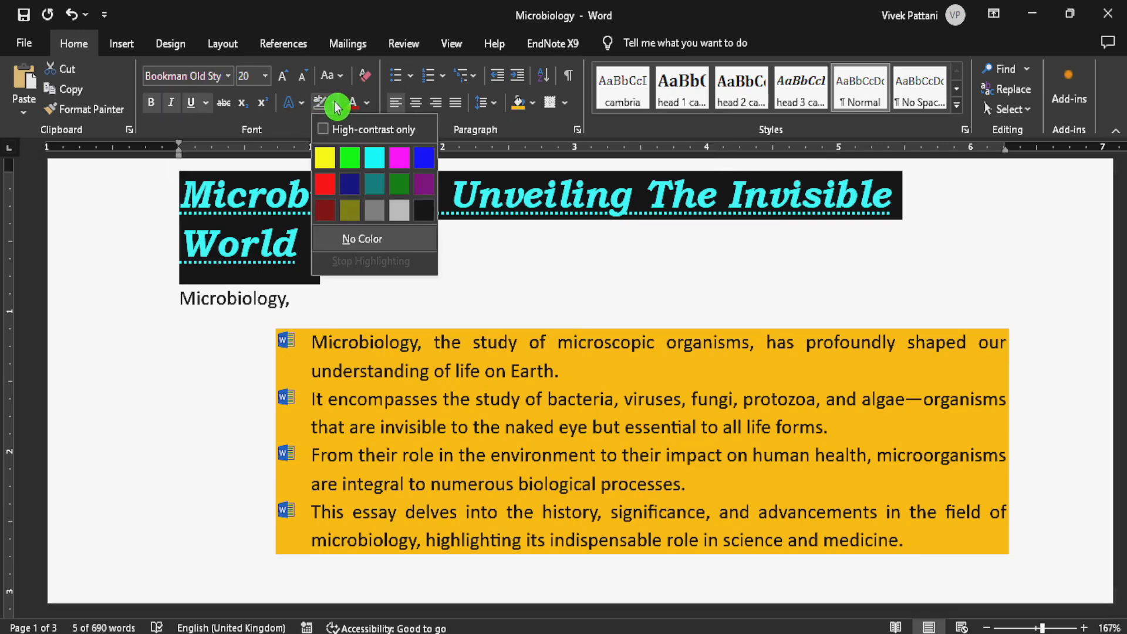
{"action": "left_click", "coordinate": [326, 156]}
{"action": "left_click", "coordinate": [428, 281]}
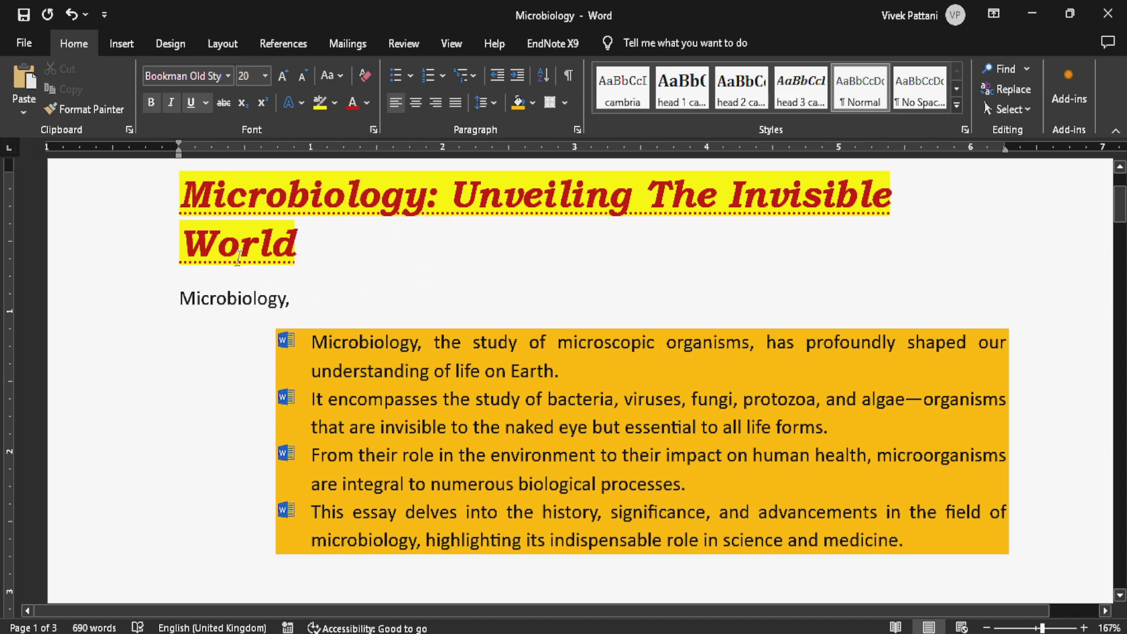
- Highlight the first numbered item under Historical Background in yellow and compare it with the shaded bulleted items
{"action": "scroll", "coordinate": [276, 259], "scroll_direction": "down", "scroll_amount": 2}
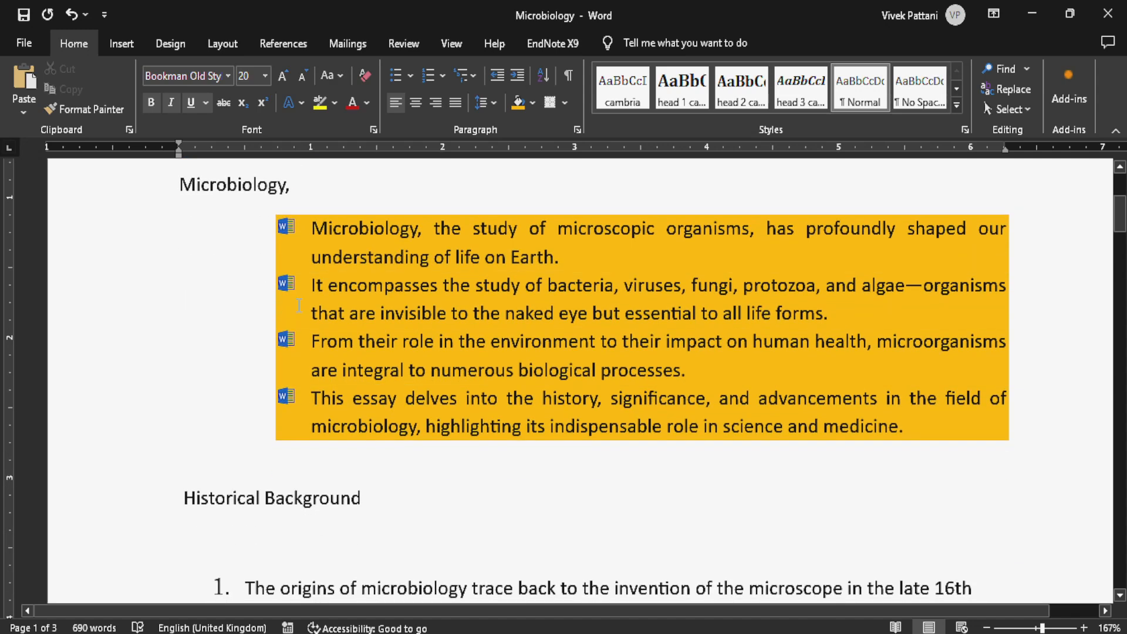
{"action": "scroll", "coordinate": [576, 402], "scroll_direction": "down", "scroll_amount": 2}
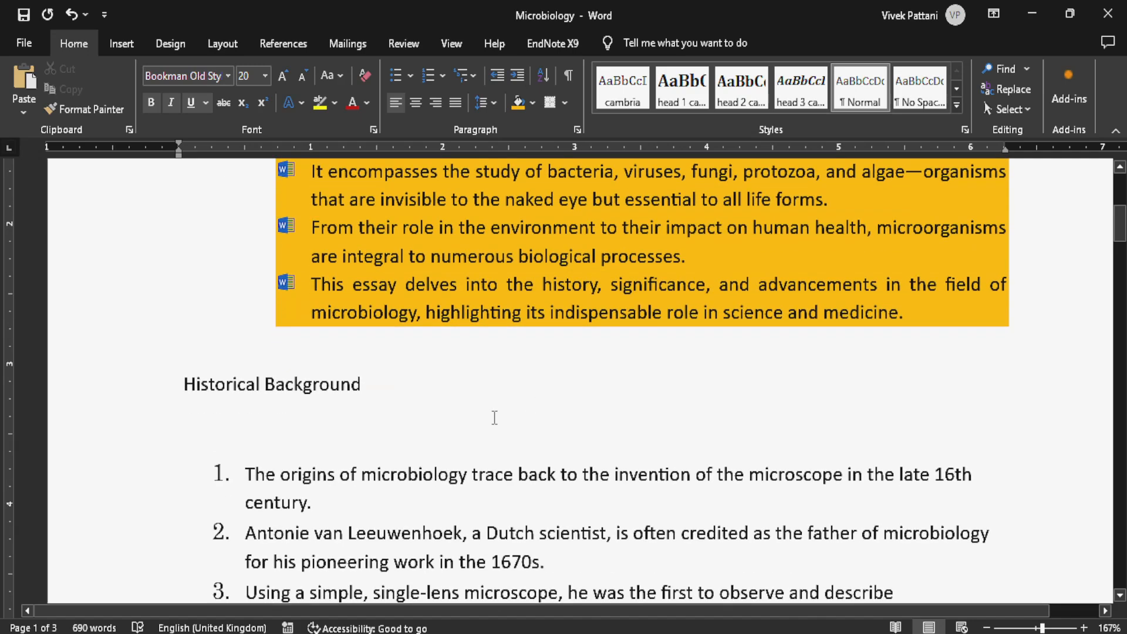
{"action": "triple_click", "coordinate": [318, 502]}
{"action": "left_click", "coordinate": [229, 80]}
{"action": "left_click", "coordinate": [320, 103]}
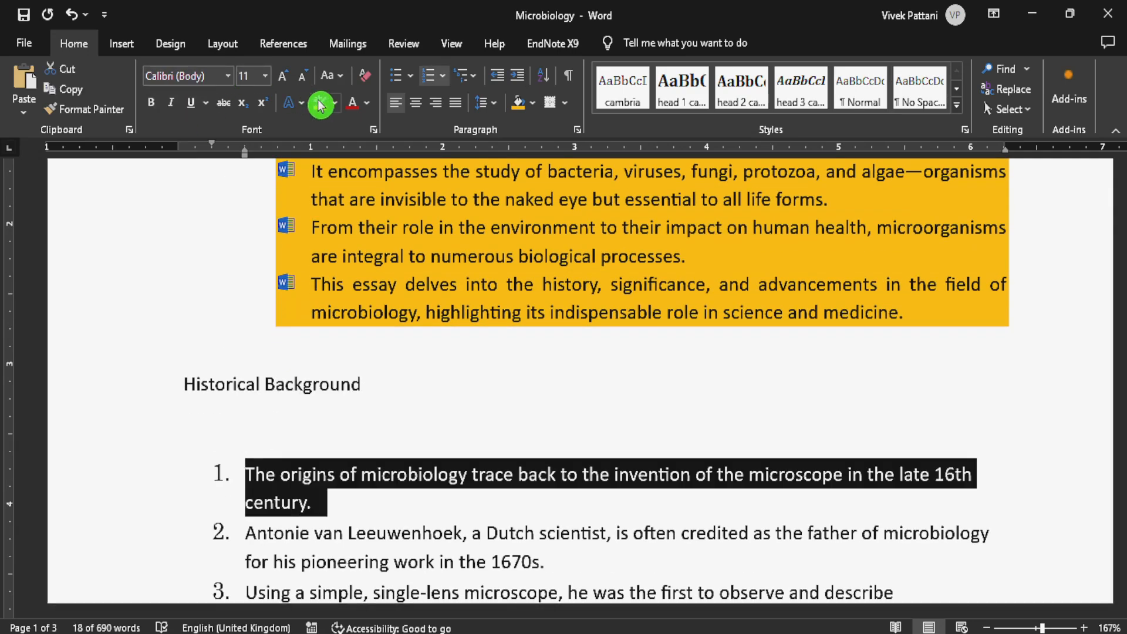
{"action": "left_click", "coordinate": [350, 418]}
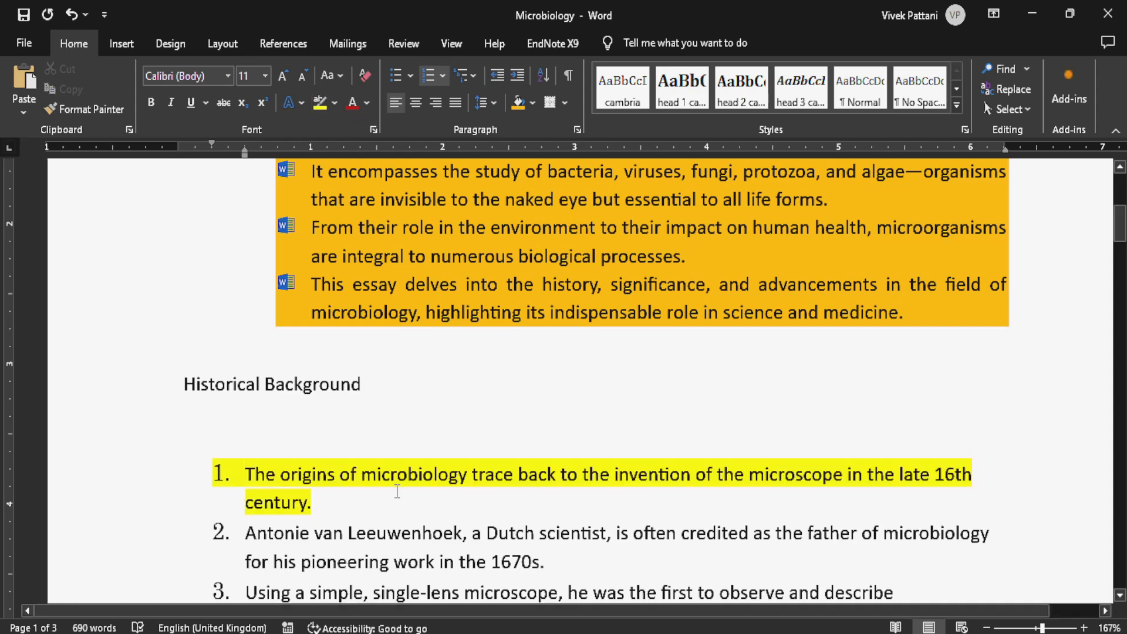
{"action": "scroll", "coordinate": [364, 416], "scroll_direction": "up", "scroll_amount": 4}
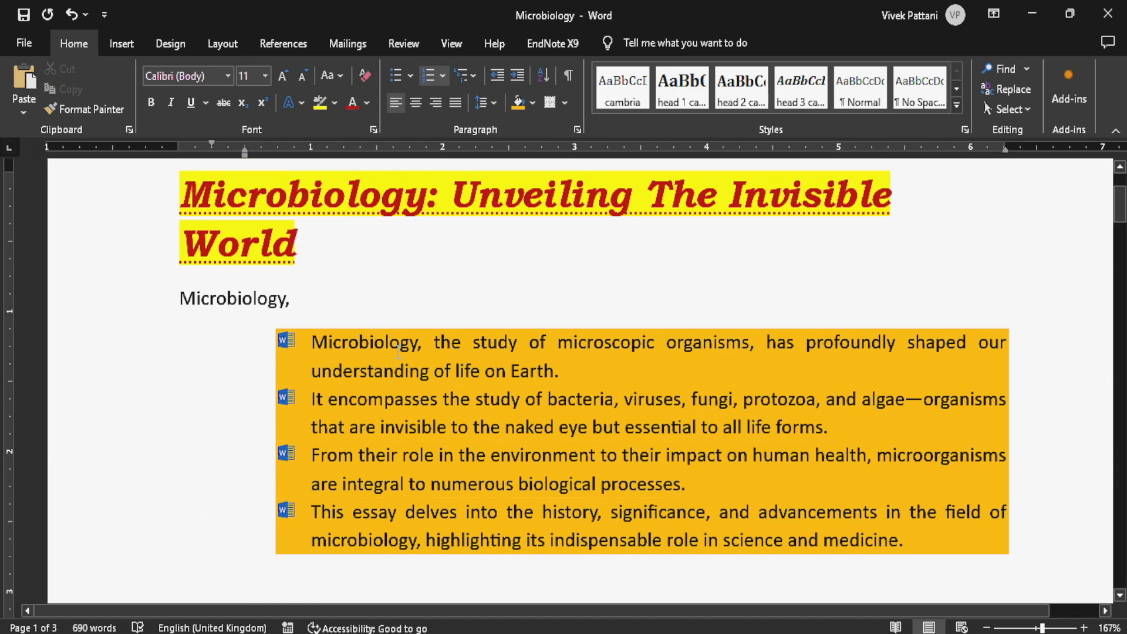
{"action": "scroll", "coordinate": [828, 447], "scroll_direction": "down", "scroll_amount": 6}
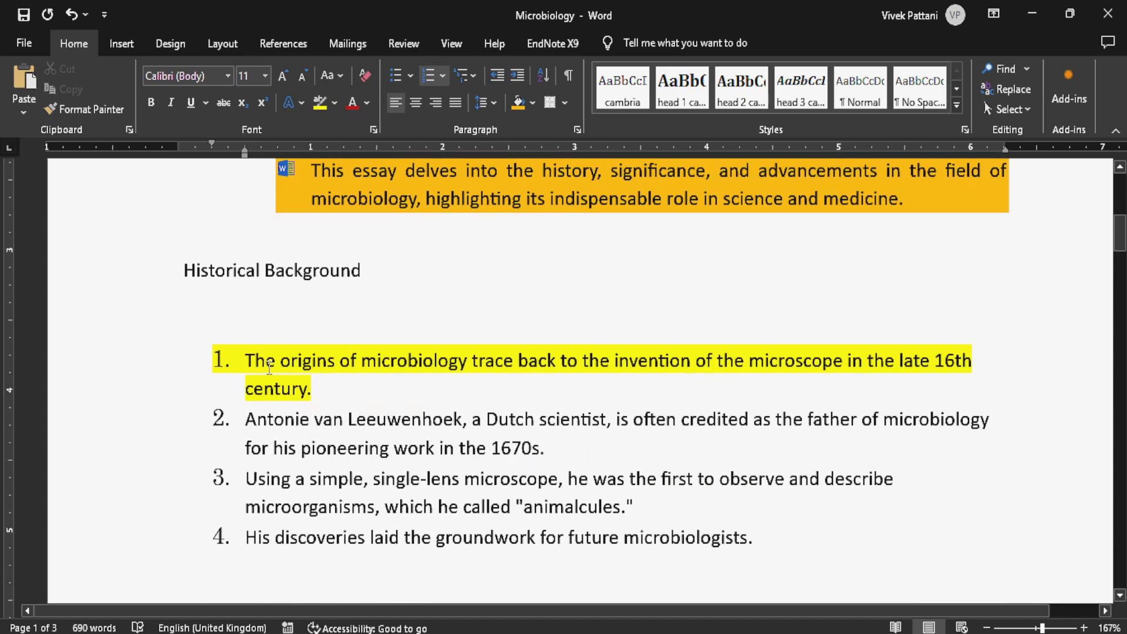
- Apply orange paragraph shading to the second numbered item under Historical Background
{"action": "left_click", "coordinate": [321, 111]}
{"action": "left_click", "coordinate": [222, 417]}
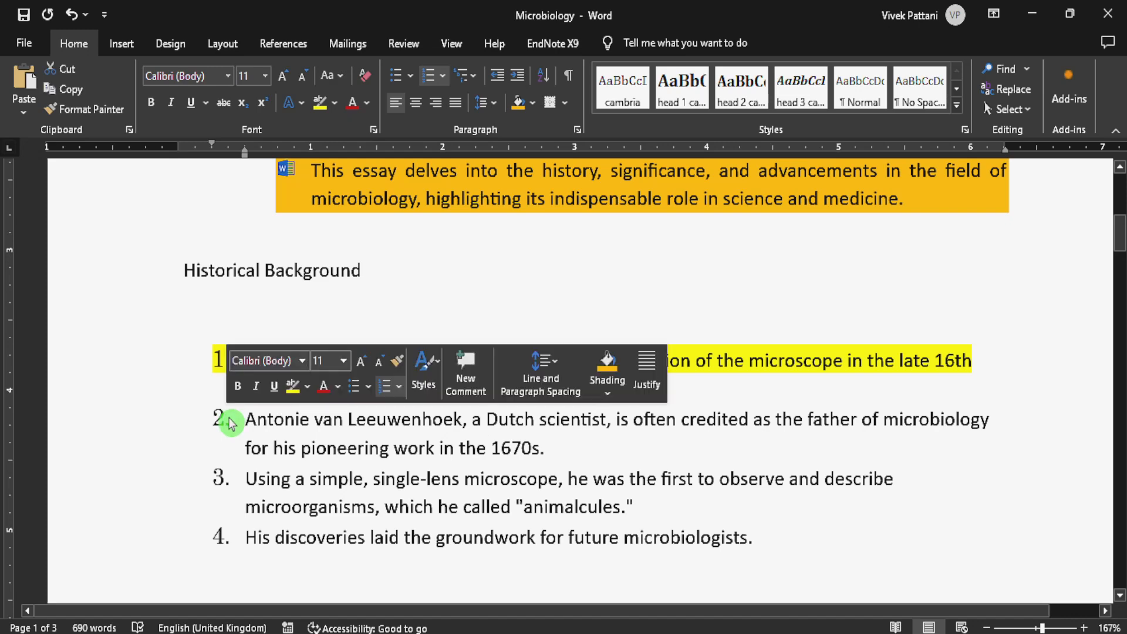
{"action": "left_click", "coordinate": [240, 418]}
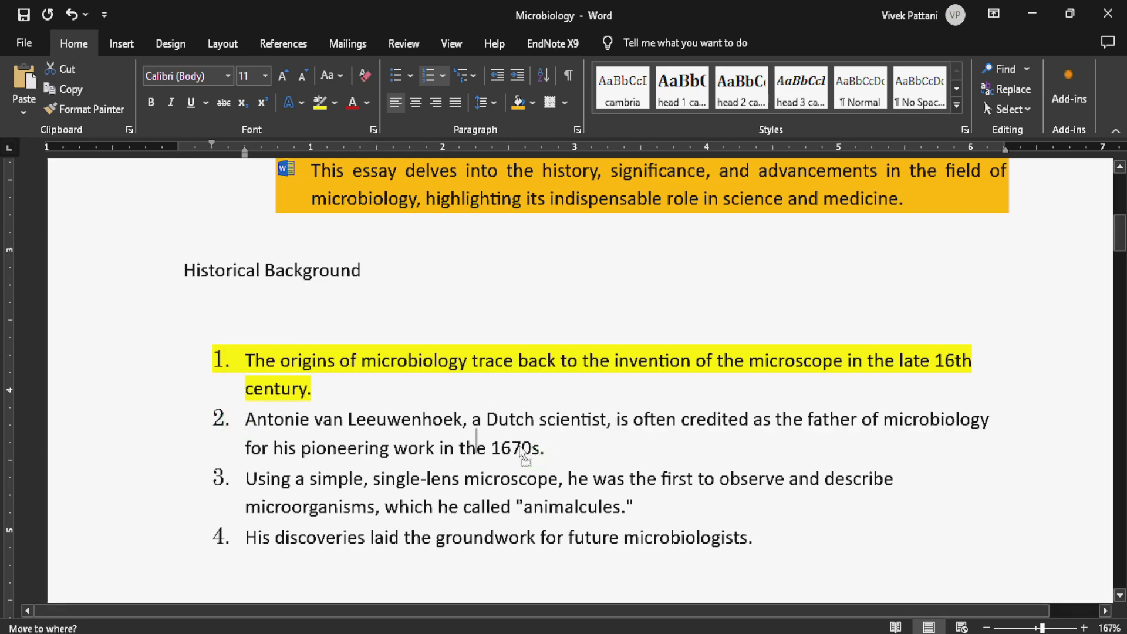
{"action": "left_click", "coordinate": [569, 444], "text": "shift"}
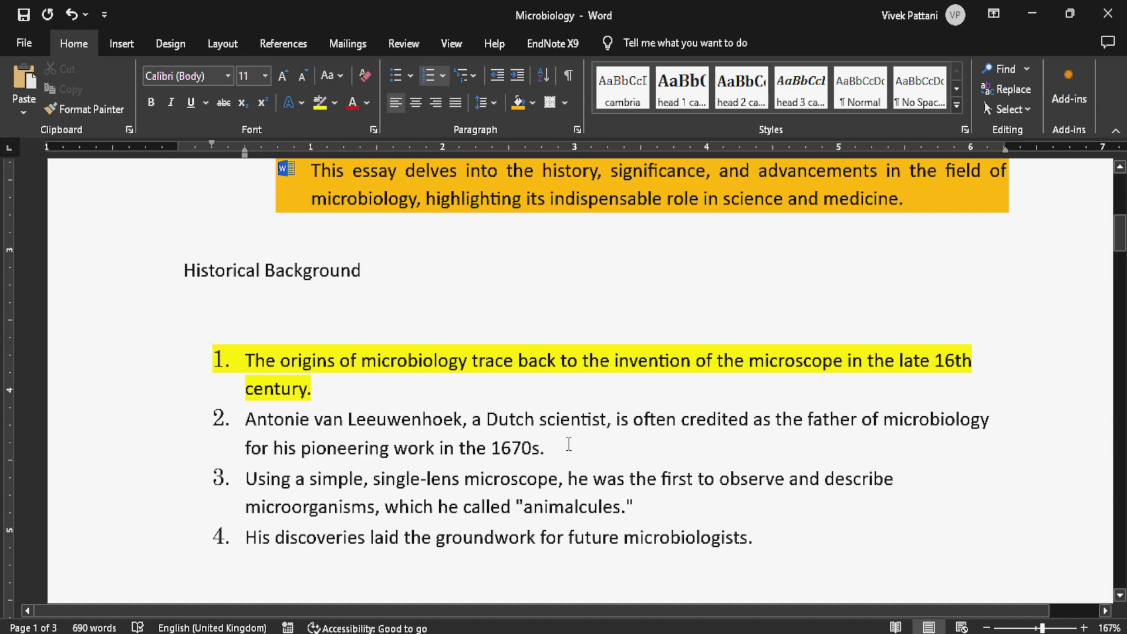
{"action": "left_click", "coordinate": [519, 109]}
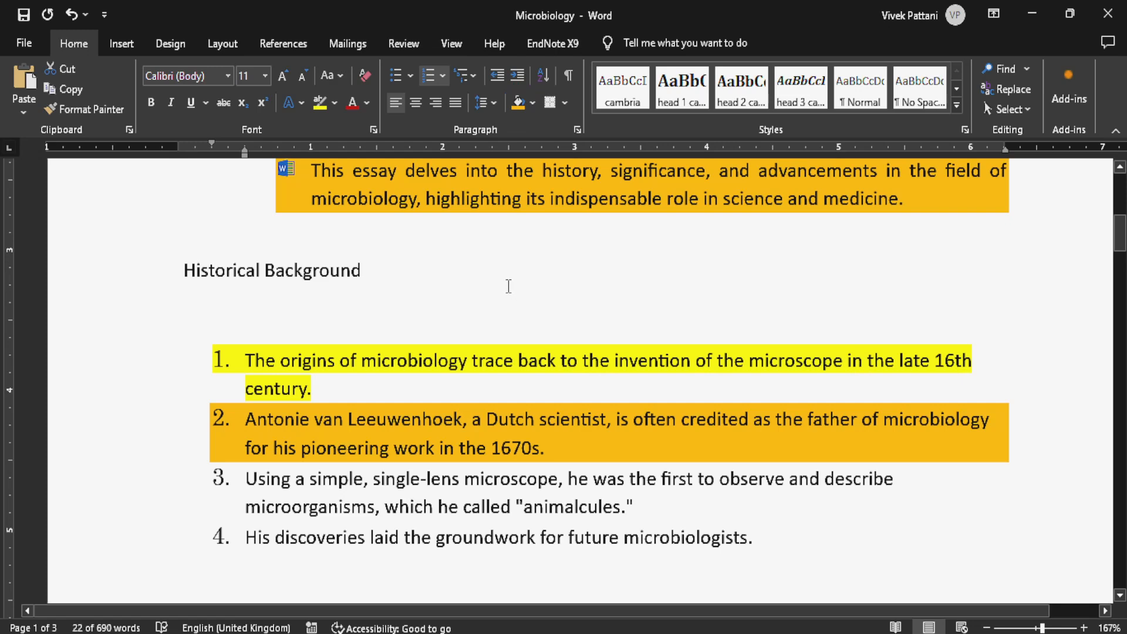
- Undo the shading on the second numbered item and the yellow highlights on the first item and the title
{"action": "key", "text": "ctrl+z"}
{"action": "triple_click", "coordinate": [544, 351]}
{"action": "key", "text": "ctrl+z"}
{"action": "key", "text": "ctrl+z"}
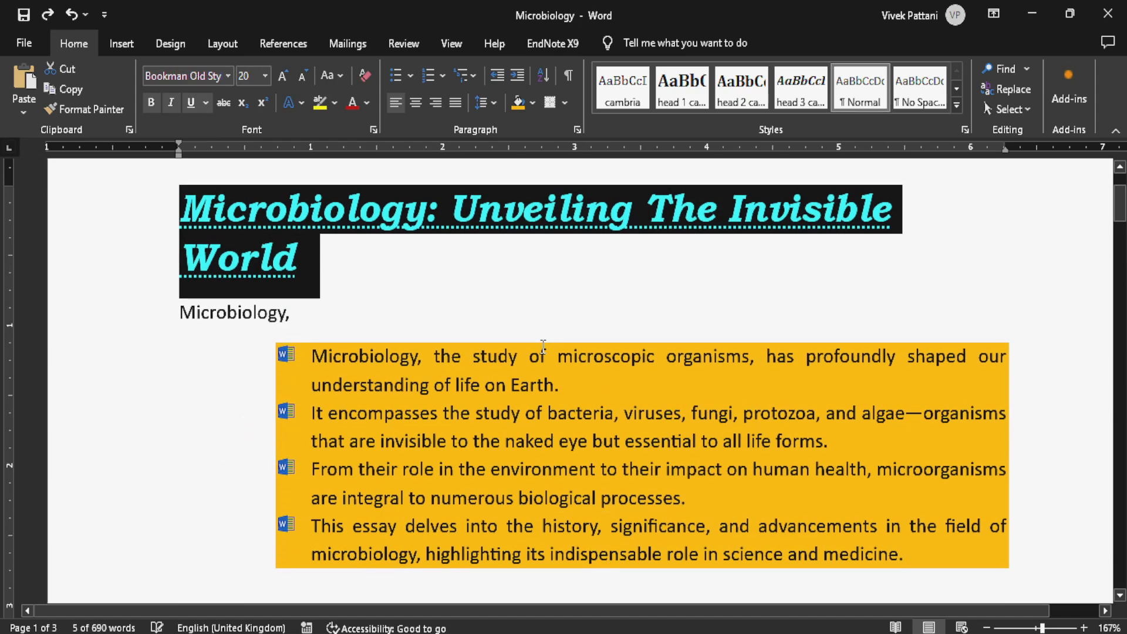
{"action": "left_click", "coordinate": [542, 348]}
{"action": "scroll", "coordinate": [542, 340], "scroll_direction": "down", "scroll_amount": 5}
{"action": "left_click", "coordinate": [542, 340]}
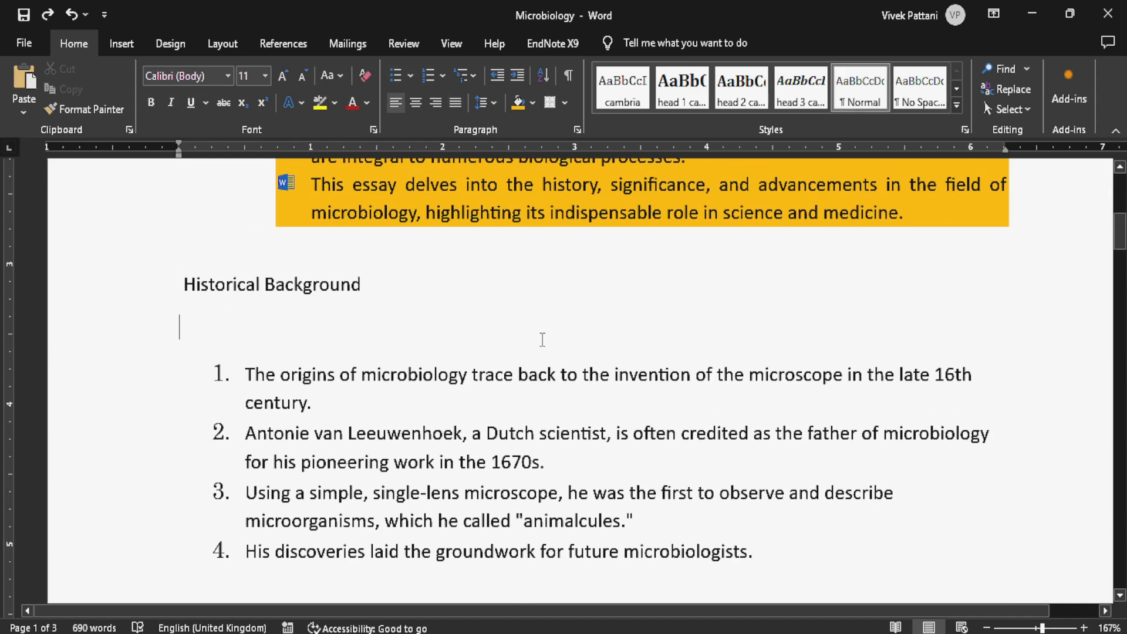
{"action": "left_click", "coordinate": [537, 377]}
{"action": "scroll", "coordinate": [538, 377], "scroll_direction": "up", "scroll_amount": 4}
{"action": "scroll", "coordinate": [538, 377], "scroll_direction": "down", "scroll_amount": 4}
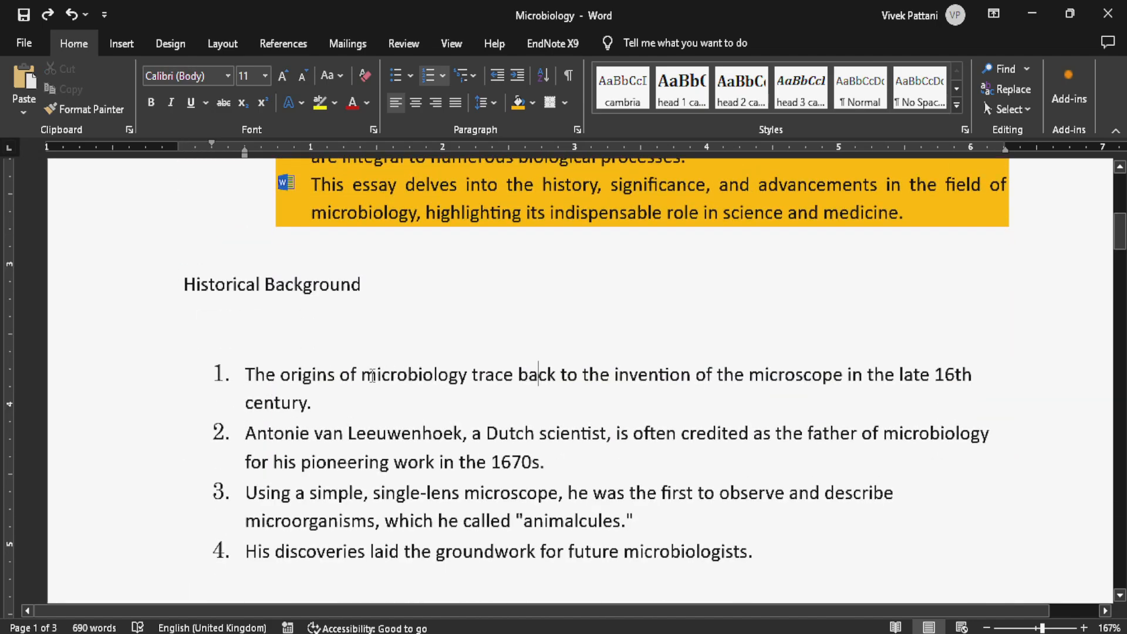
{"action": "left_click_drag", "start_coordinate": [360, 373], "coordinate": [579, 403]}
{"action": "left_click", "coordinate": [491, 397]}
{"action": "scroll", "coordinate": [493, 396], "scroll_direction": "up", "scroll_amount": 5}
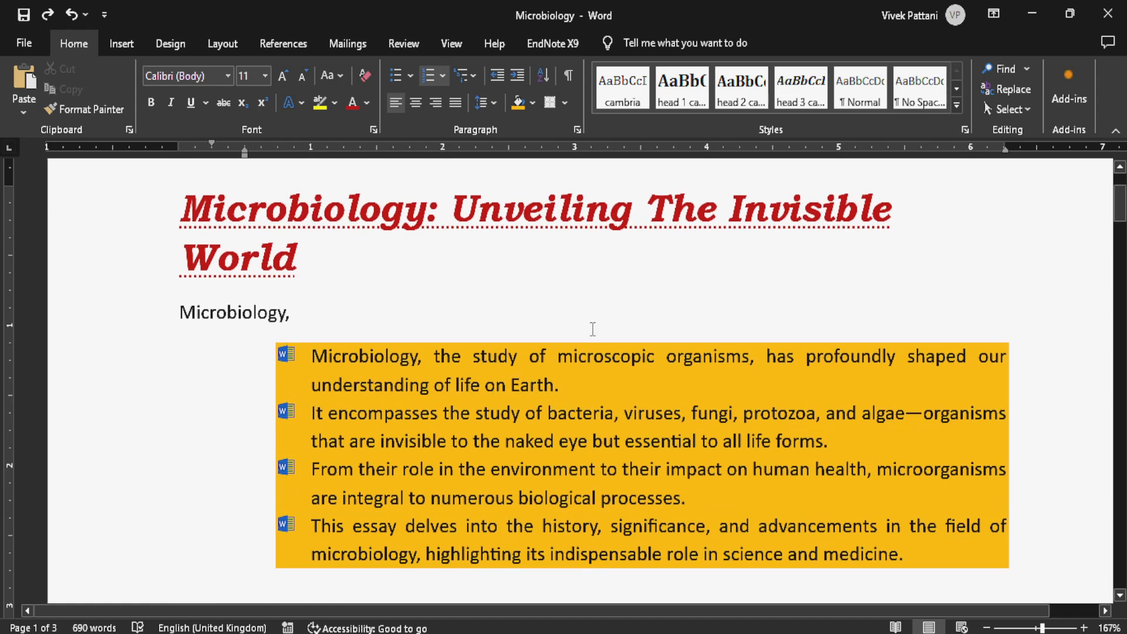
- Select the four shaded bulleted items under "Microbiology," for the Borders command
{"action": "left_click", "coordinate": [551, 102]}
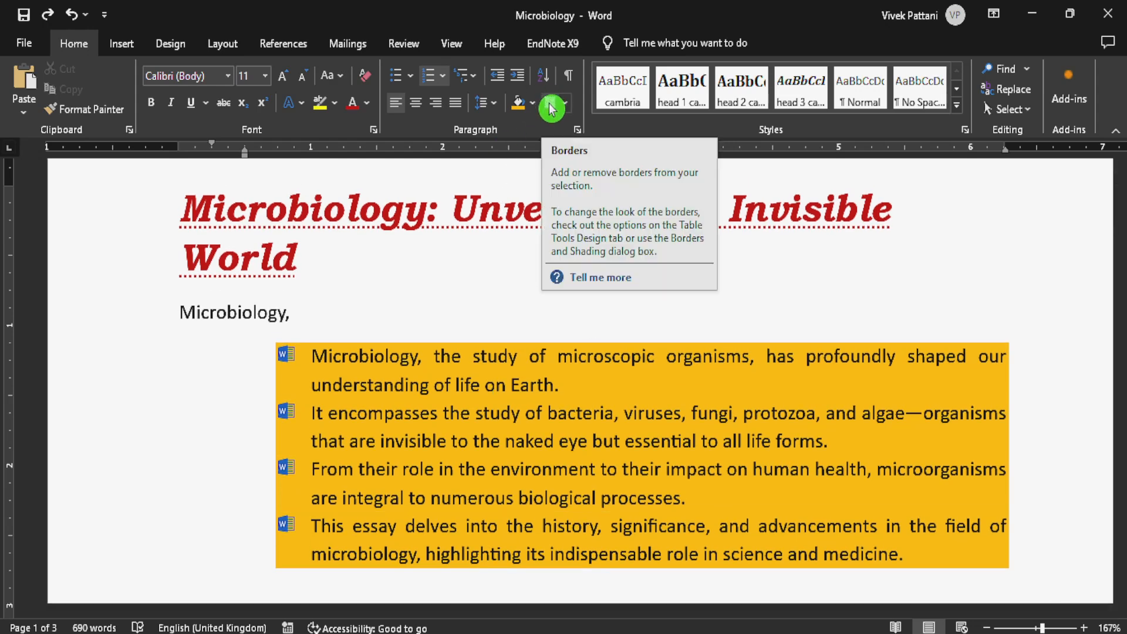
{"action": "left_click_drag", "start_coordinate": [313, 356], "coordinate": [903, 554]}
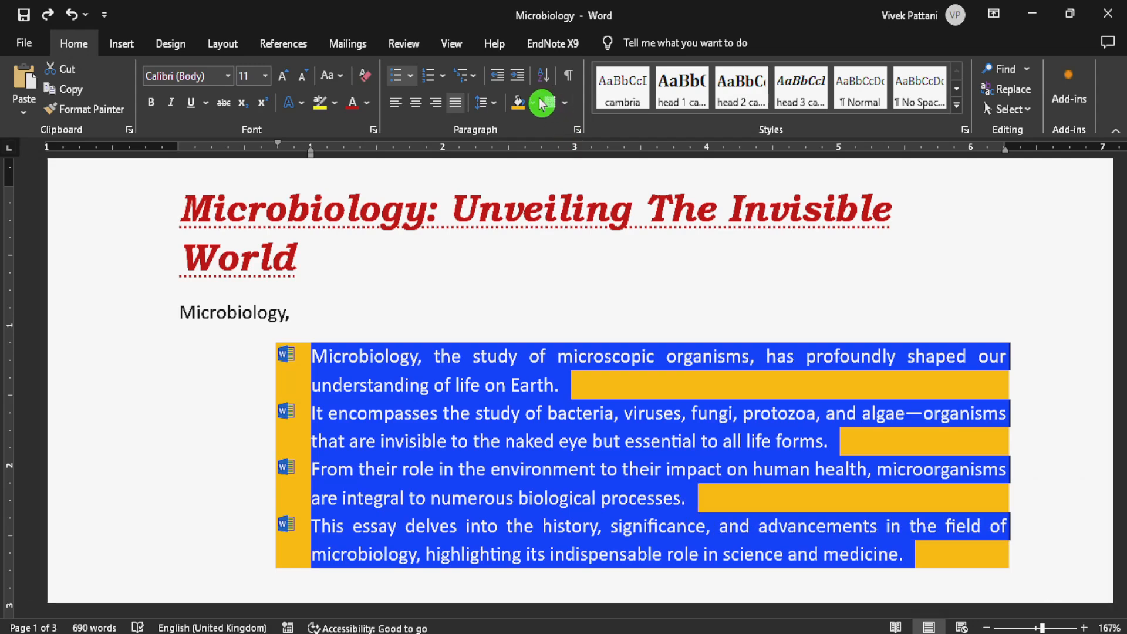